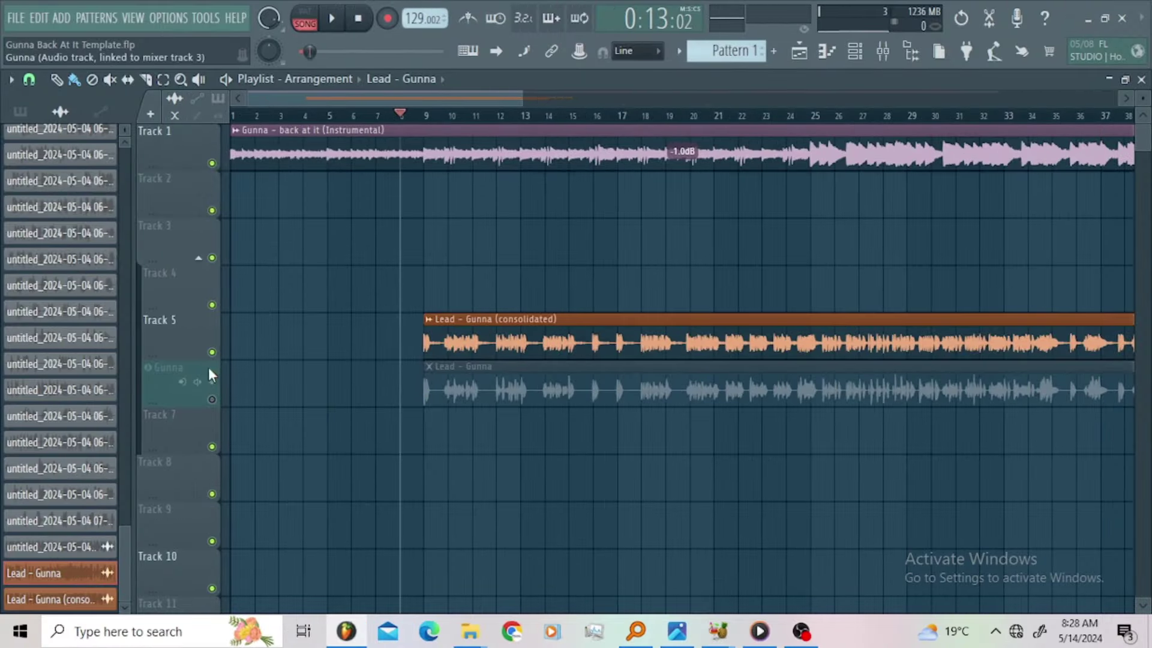
# Step: Mute the consolidated vocal on Track 5 and unmute the original vocal on the Gunna playlist track
pyautogui.click(212, 352)
pyautogui.click(212, 399)
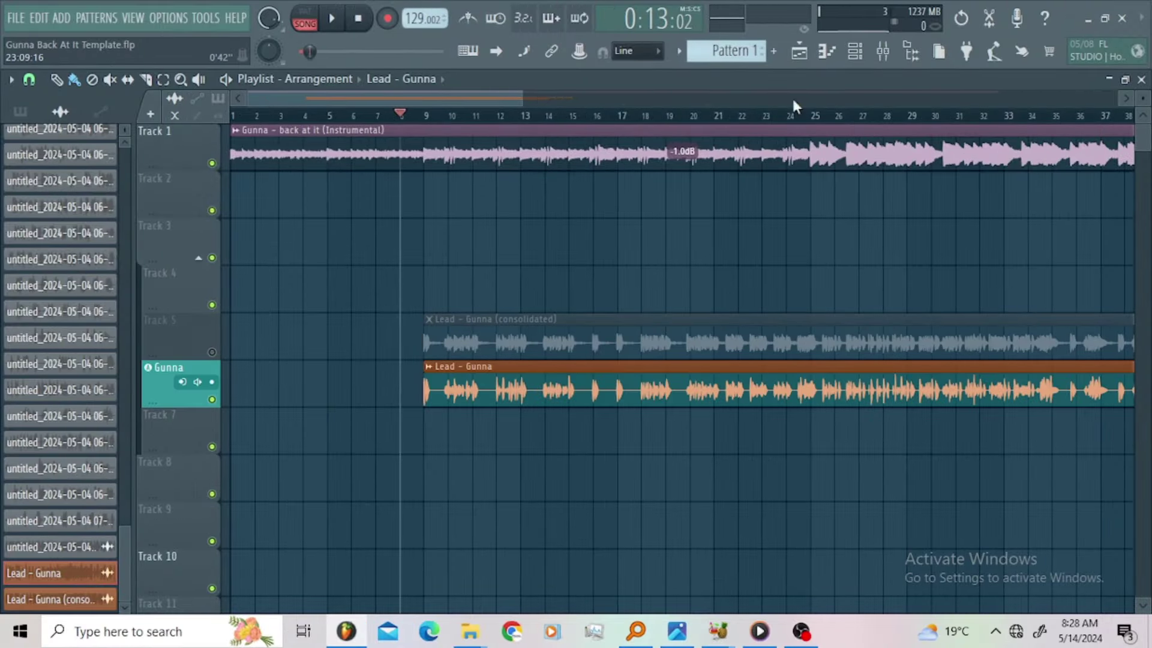
# Step: In the mixer, mute the Reverb Depth, Reverb Lush, Delay and Reverb Flangy tracks
pyautogui.click(882, 51)
pyautogui.click(571, 332)
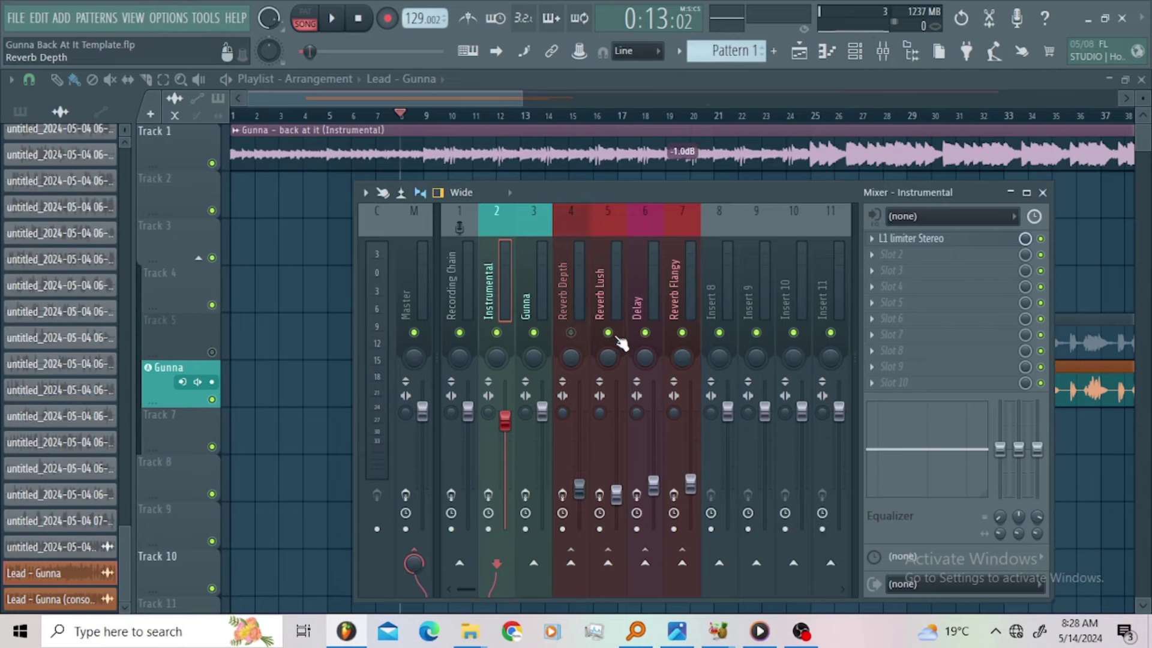
pyautogui.click(608, 333)
pyautogui.click(644, 333)
pyautogui.click(682, 332)
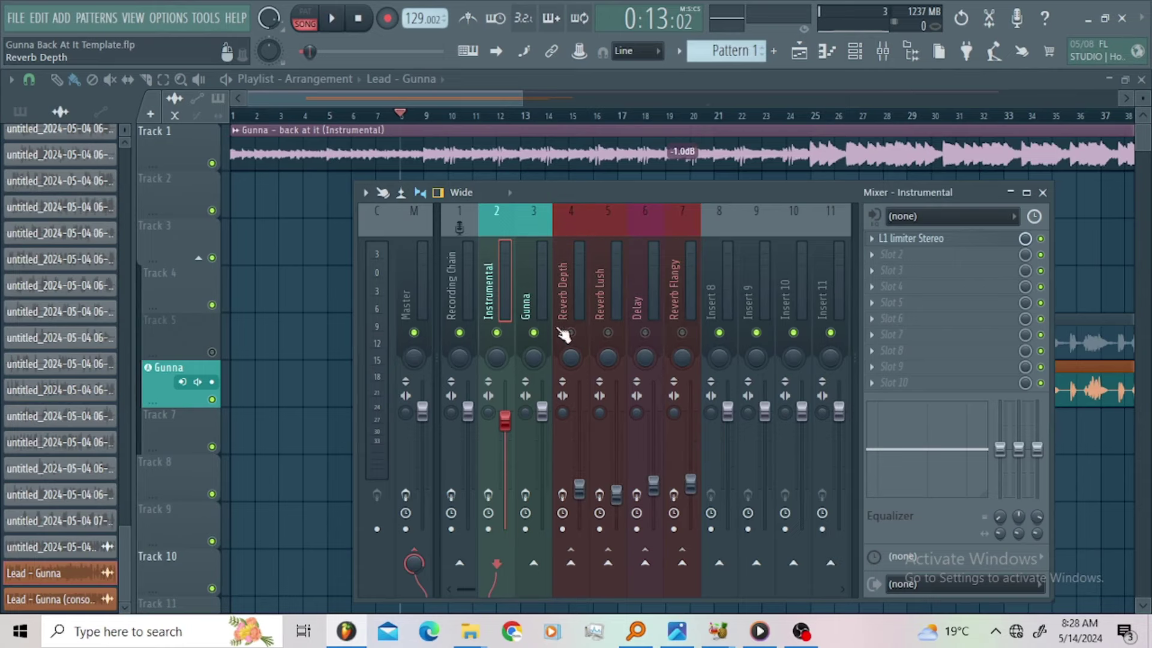
# Step: Select the Gunna mixer track and mute the instrumental on Track 1 in the playlist
pyautogui.click(534, 282)
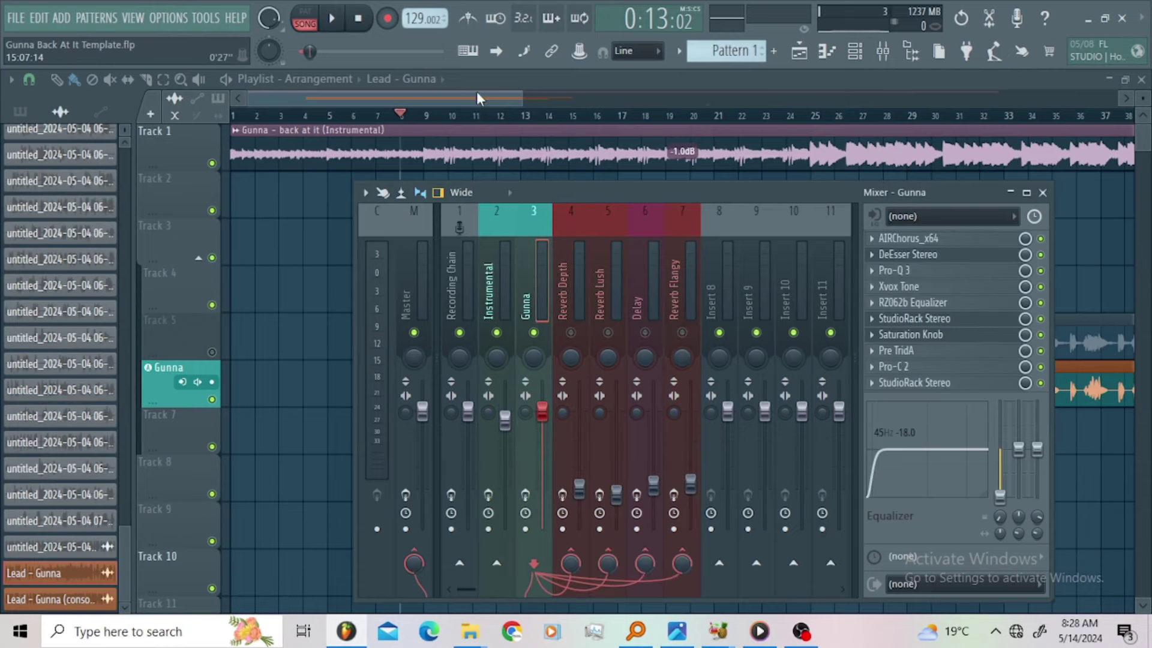
pyautogui.press('F9')
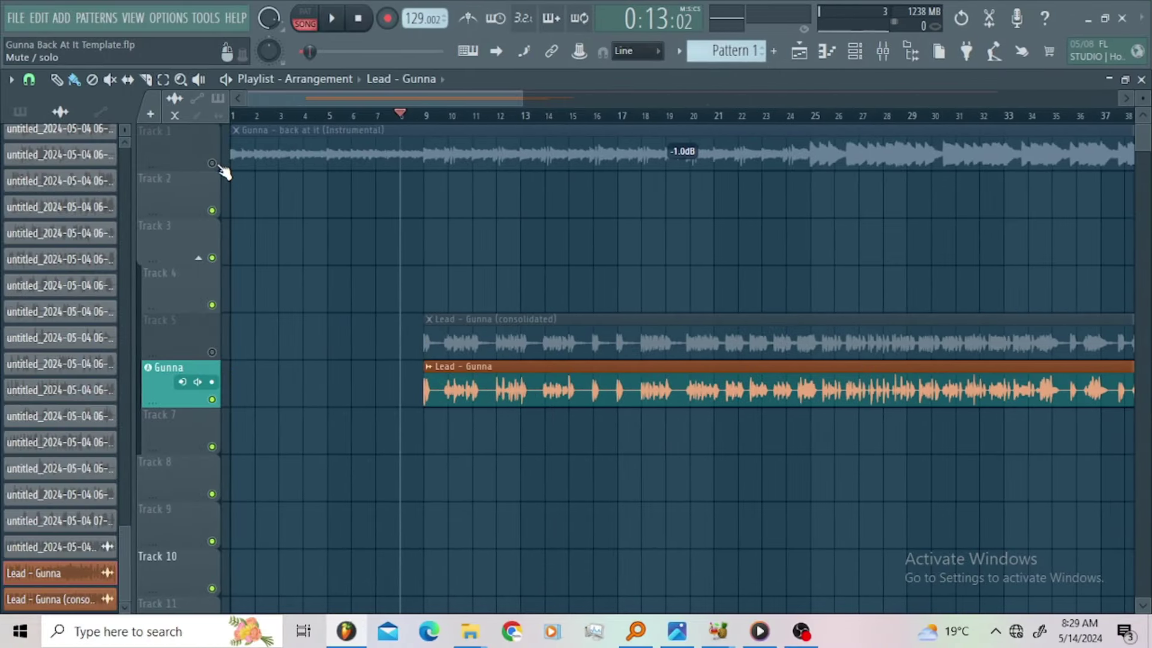
# Step: Check the recording and input monitoring options of the Recording Chain mixer track
pyautogui.press('F9')
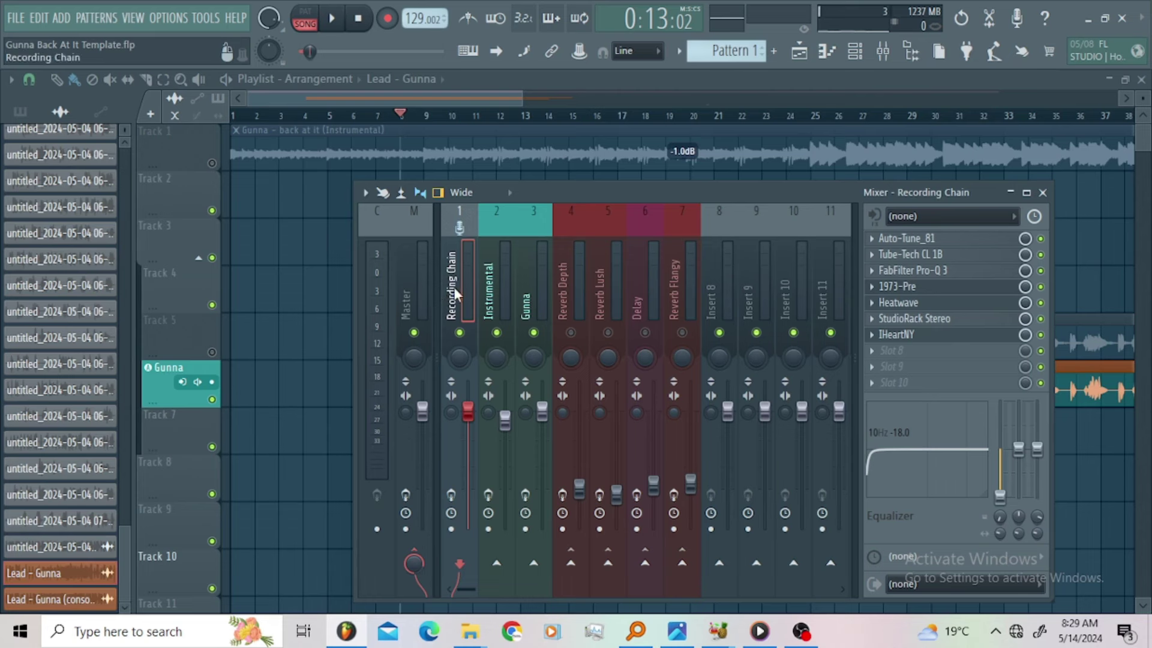
pyautogui.click(874, 216)
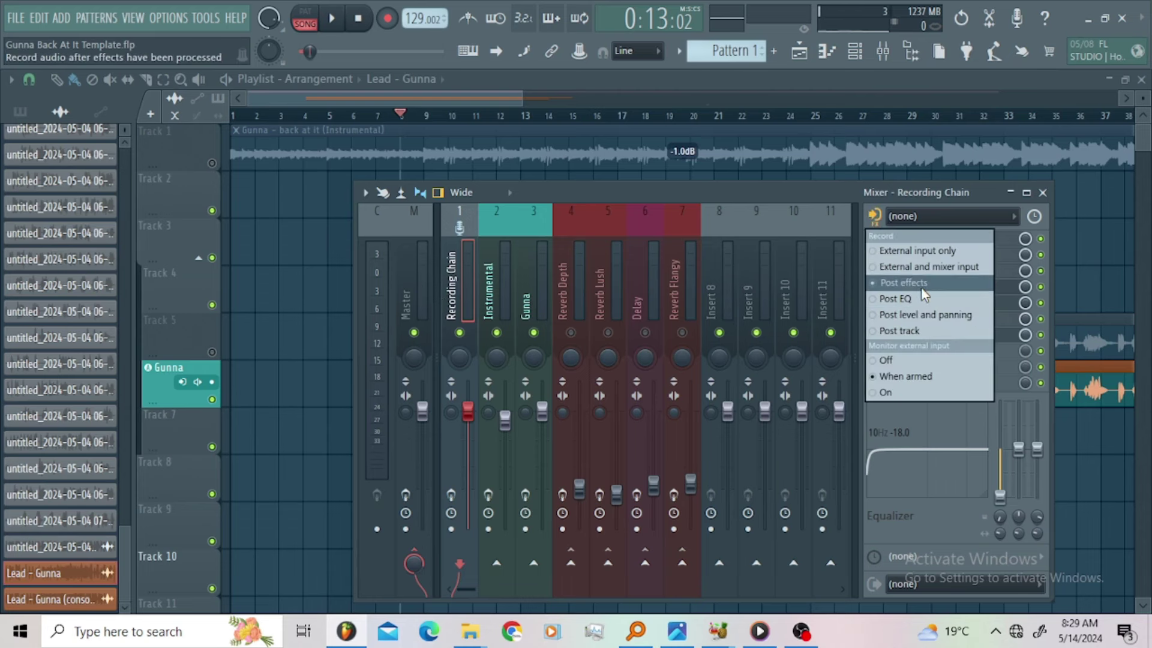
pyautogui.click(742, 189)
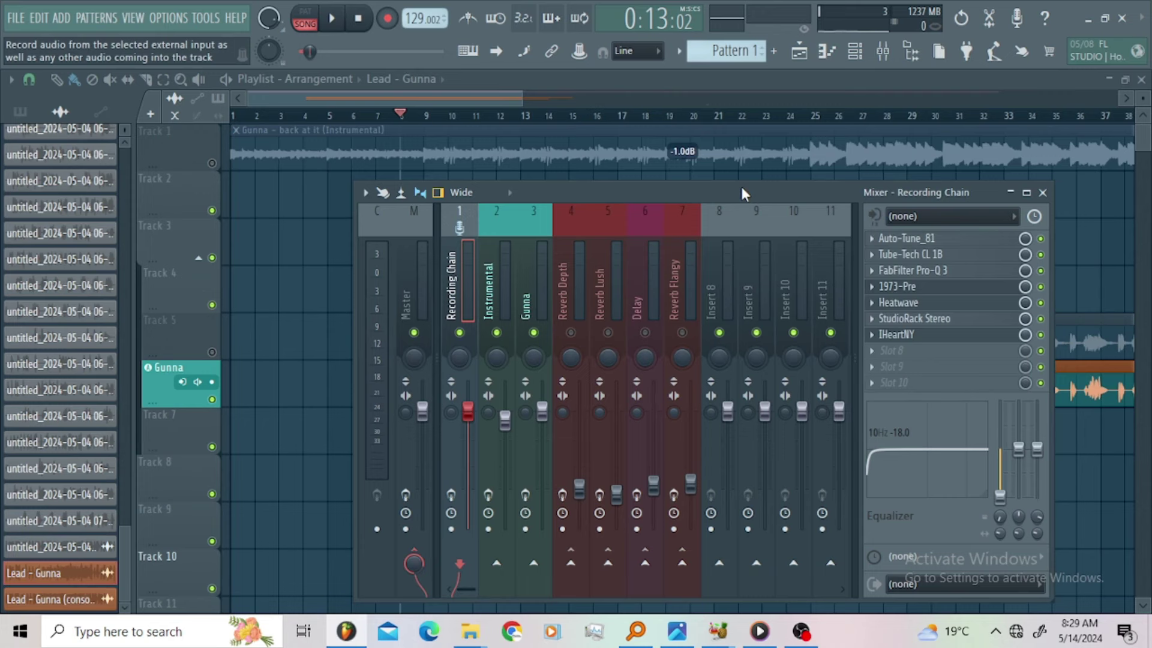
# Step: Disable all ten effect slots on the Gunna mixer track, from StudioRack Stereo to AIRChorus_x64
pyautogui.click(539, 272)
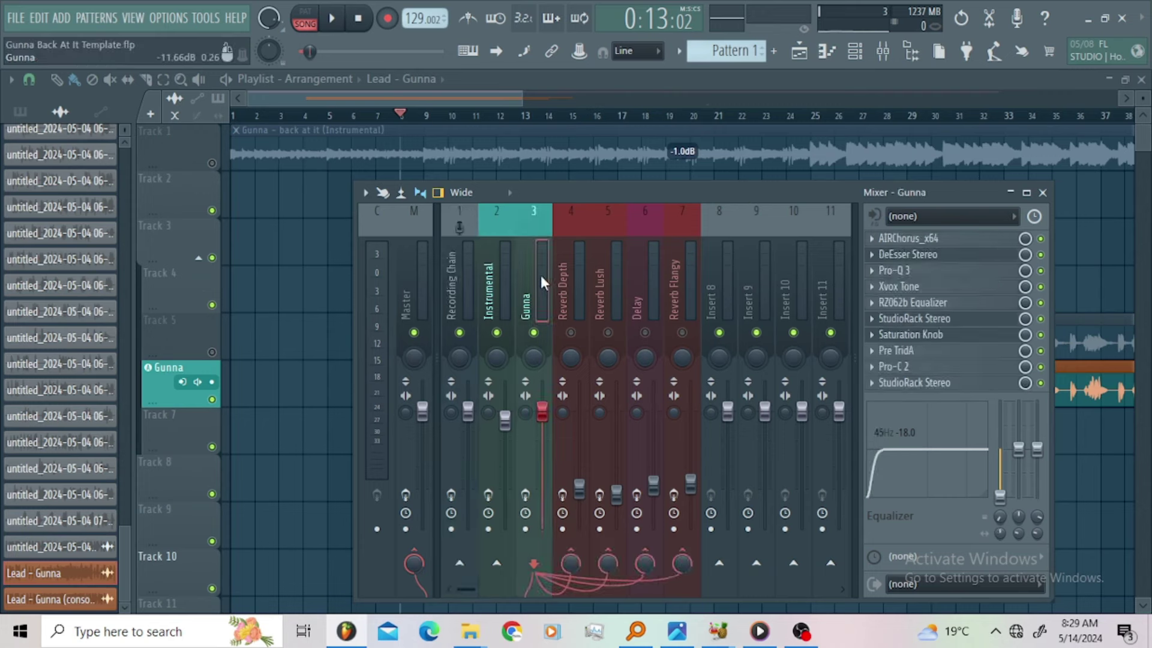
pyautogui.click(526, 495)
pyautogui.moveTo(1040, 383); pyautogui.dragTo(1048, 246)
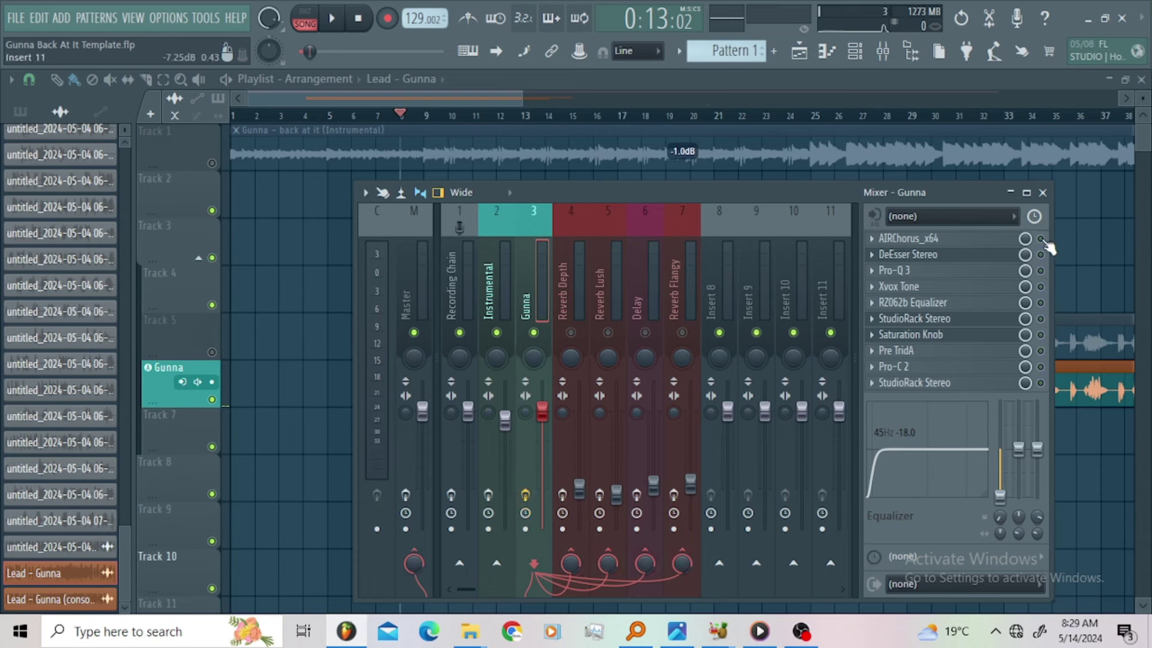
# Step: Enable AIRChorus_x64 on the Gunna mixer track, open its settings and play the vocal through it
pyautogui.click(1041, 239)
pyautogui.click(923, 245)
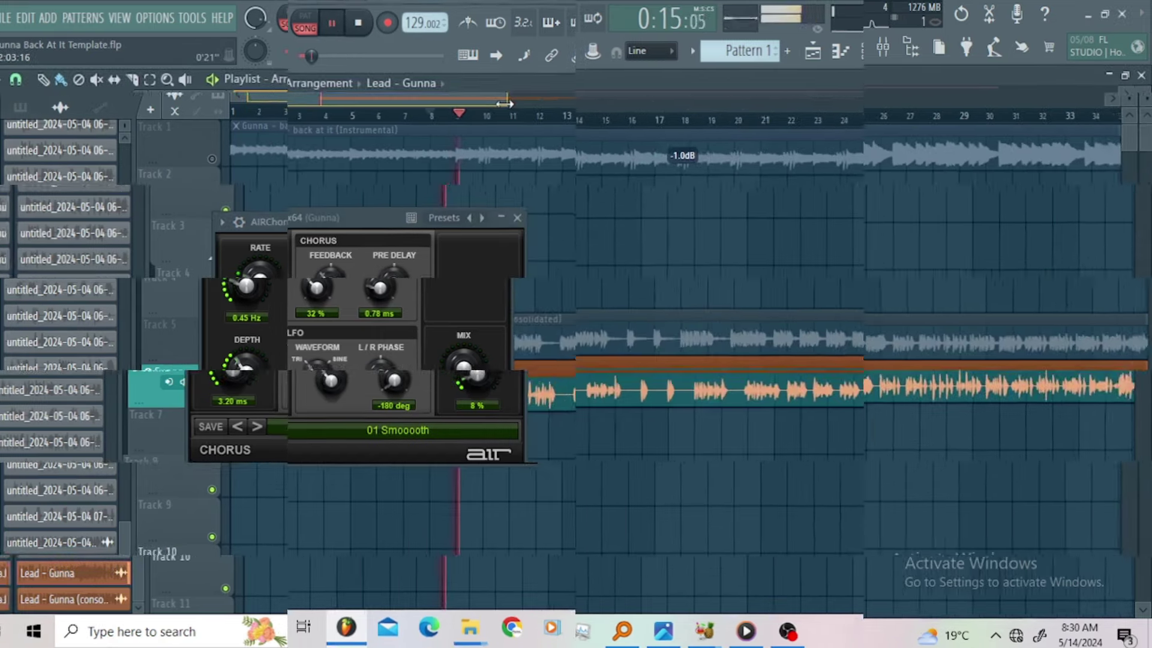
pyautogui.moveTo(458, 102); pyautogui.dragTo(444, 102)
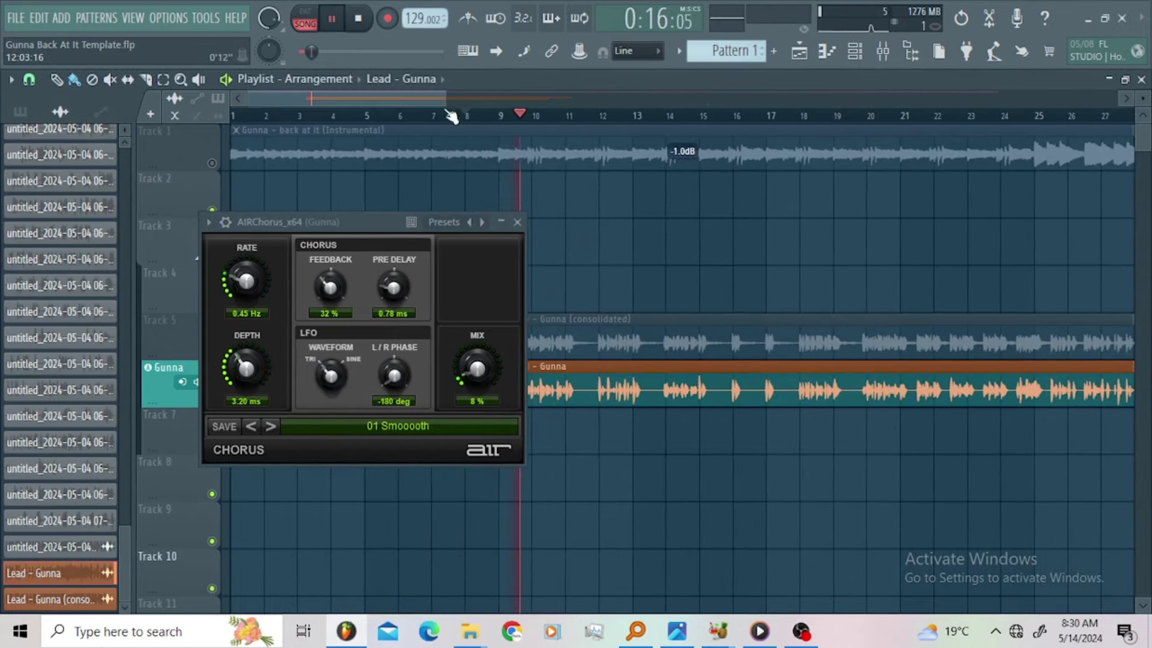
pyautogui.click(526, 231)
pyautogui.click(882, 50)
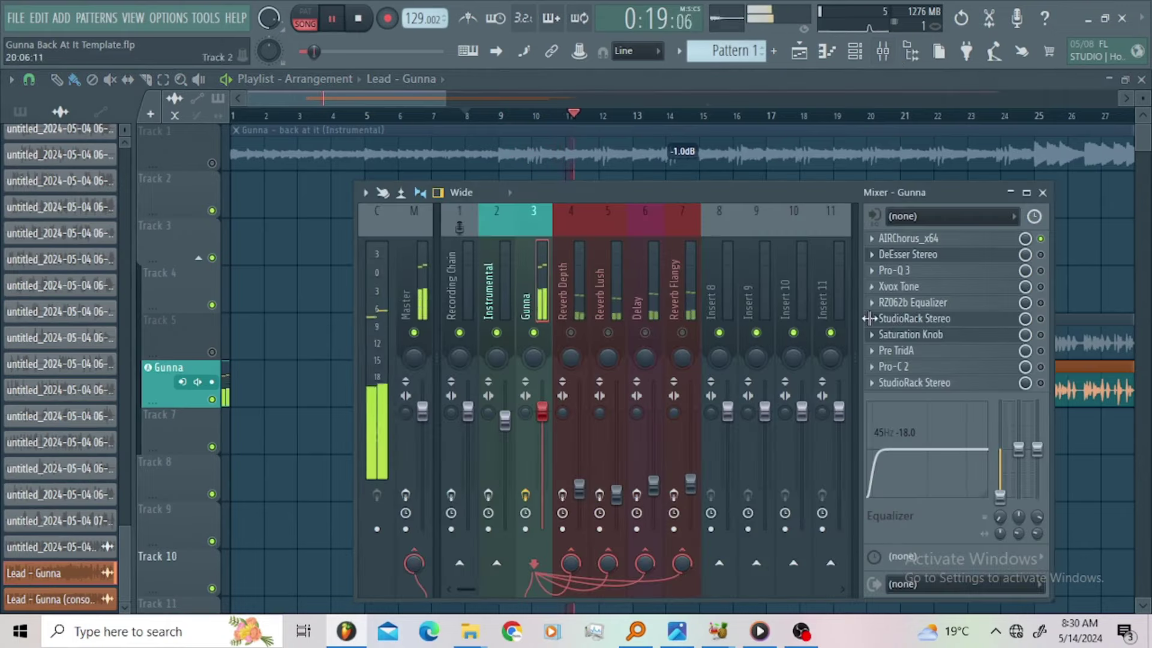
pyautogui.click(526, 495)
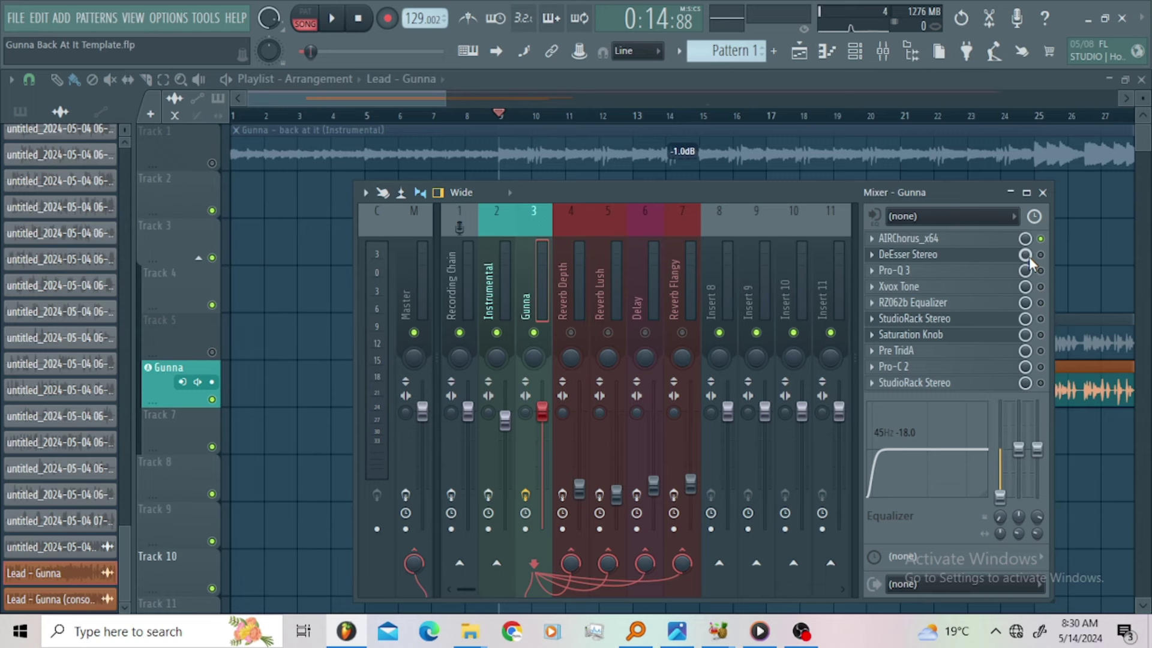
# Step: Enable DeEsser Stereo on the Gunna mixer track, open its settings and play the vocal through it
pyautogui.click(1040, 255)
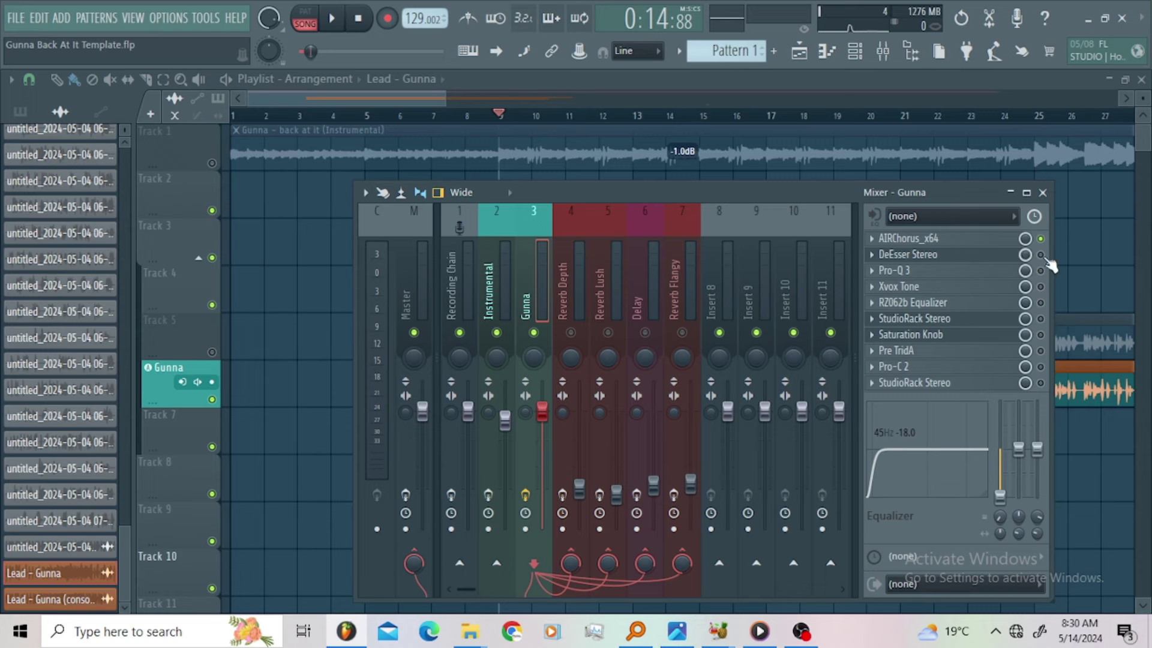
pyautogui.click(969, 254)
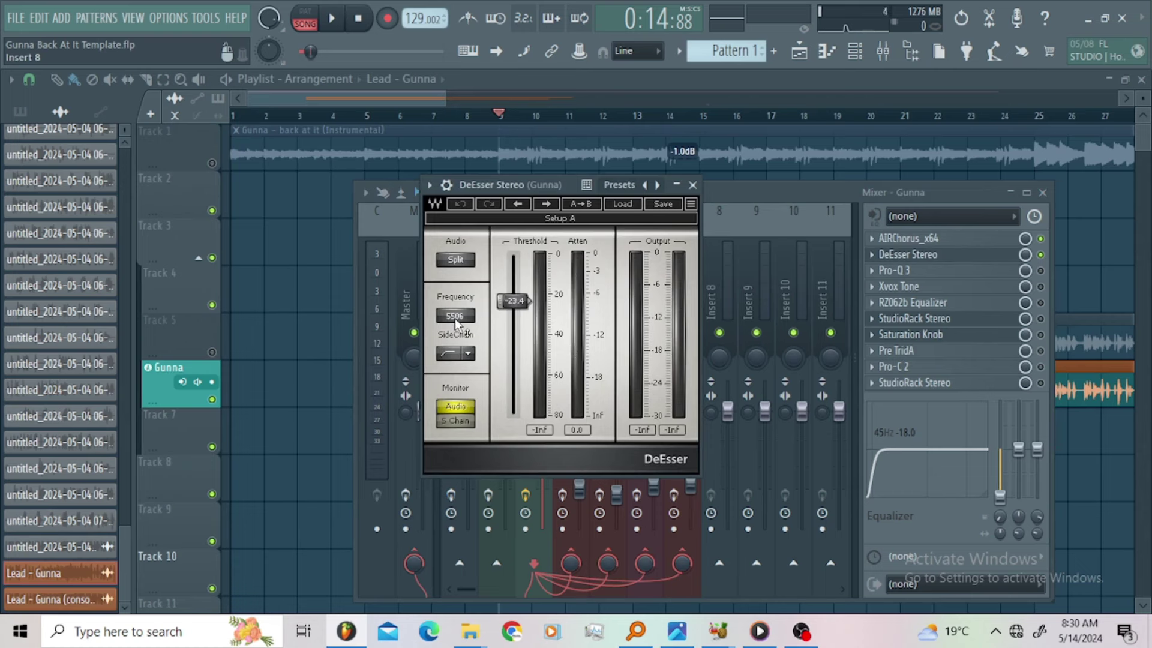
pyautogui.click(514, 301)
pyautogui.click(562, 179)
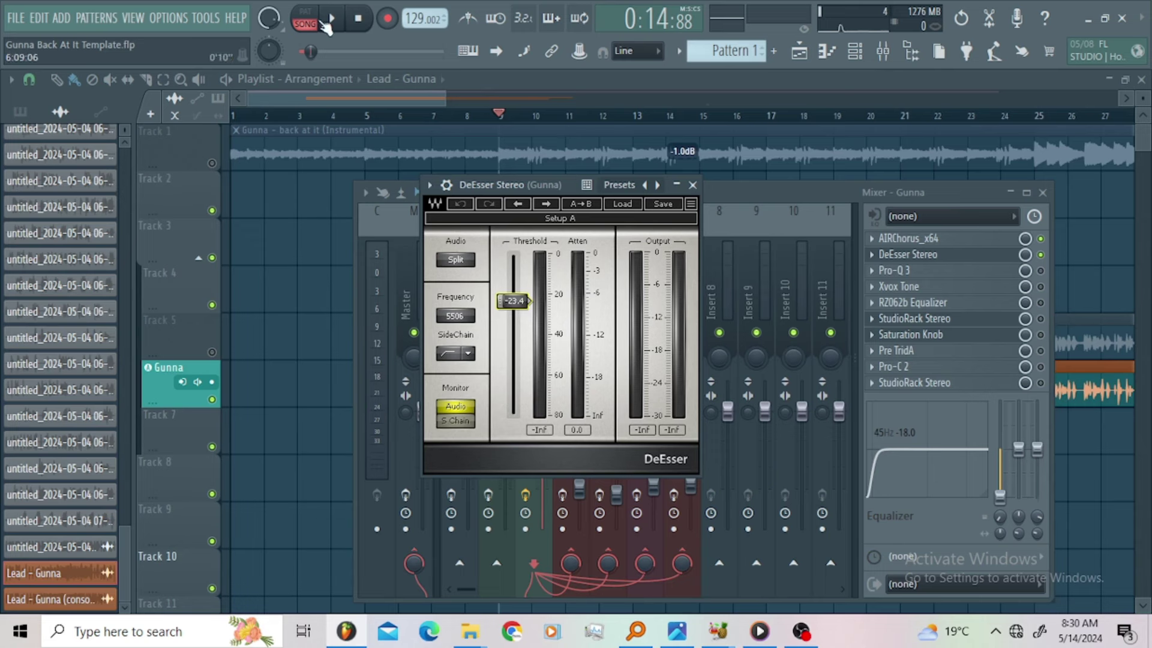
pyautogui.click(344, 27)
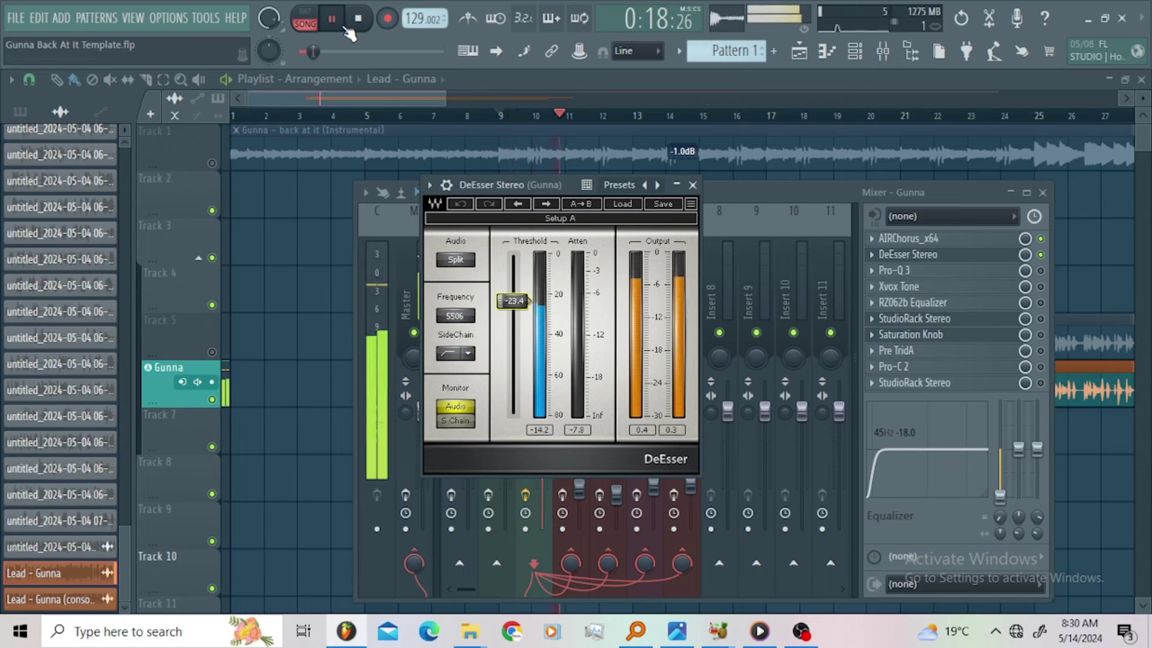
pyautogui.press('space')
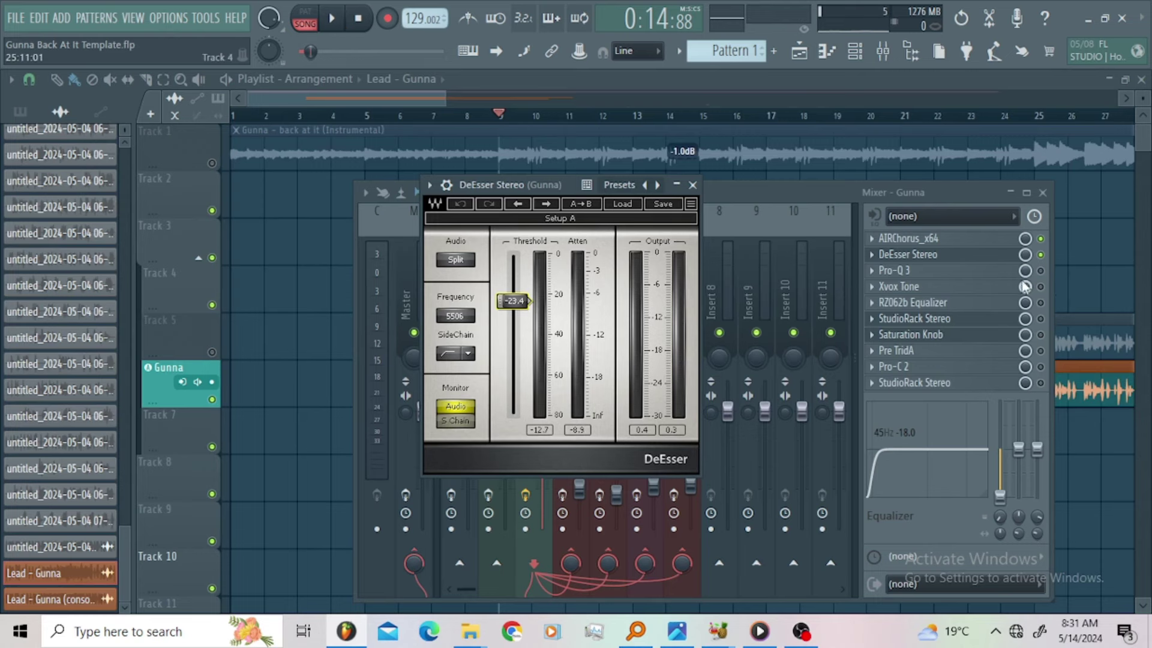
# Step: Enable Pro-Q 3 on the Gunna mixer track and audition the vocal through its EQ curve
pyautogui.click(1041, 271)
pyautogui.click(913, 270)
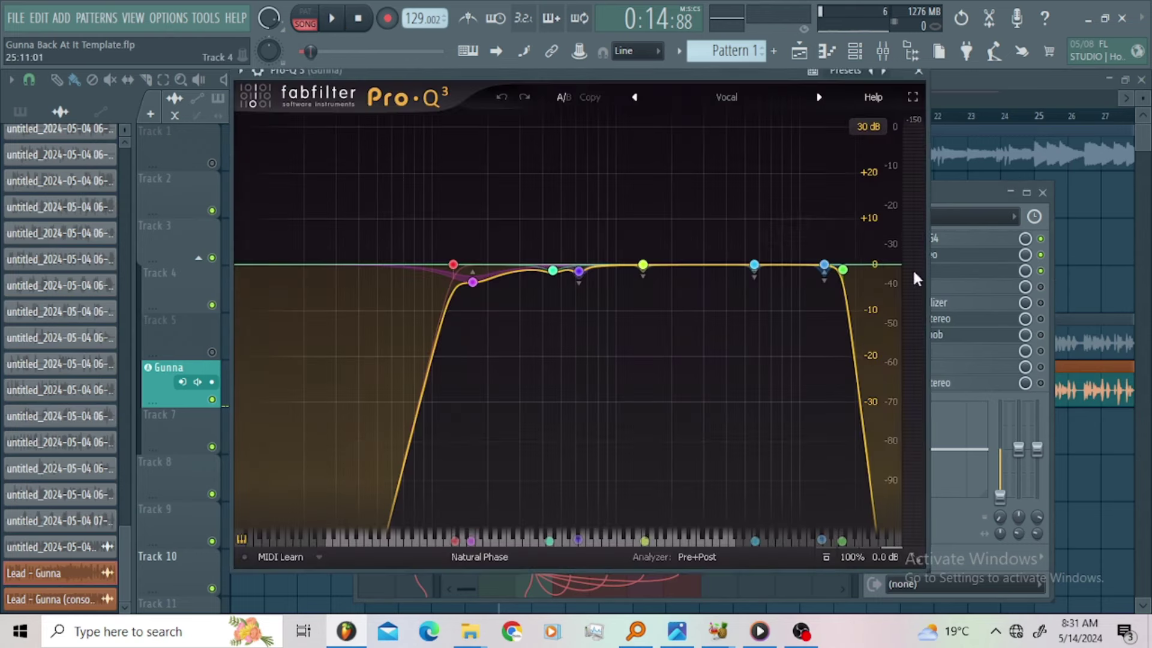
pyautogui.moveTo(681, 74); pyautogui.dragTo(681, 114)
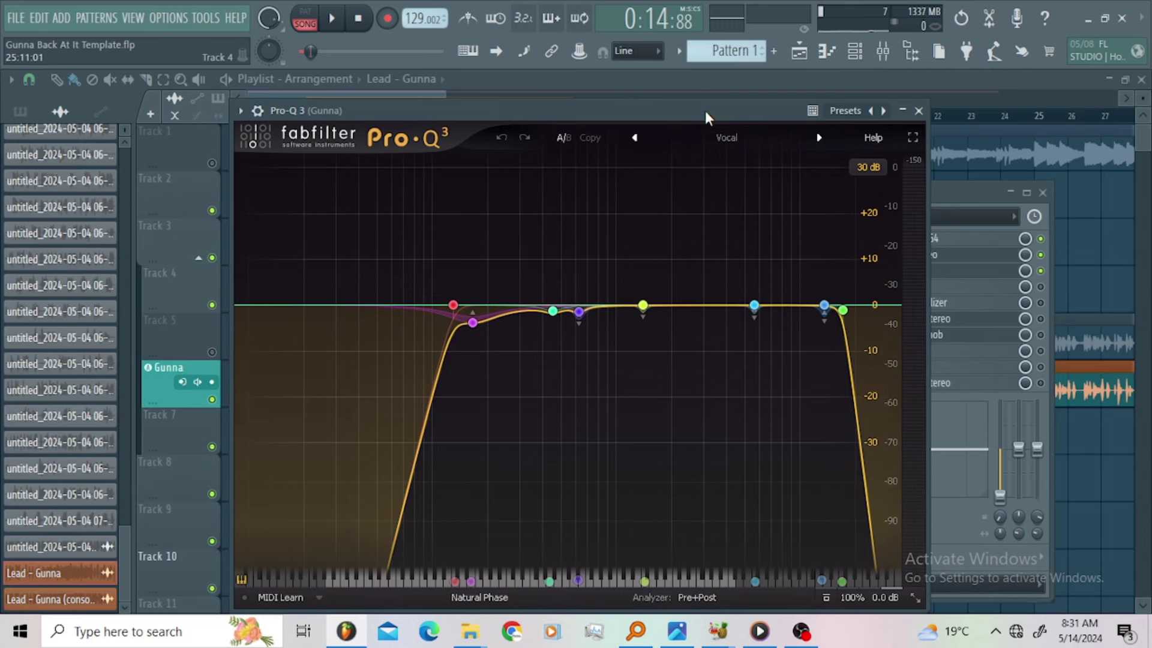
pyautogui.click(338, 26)
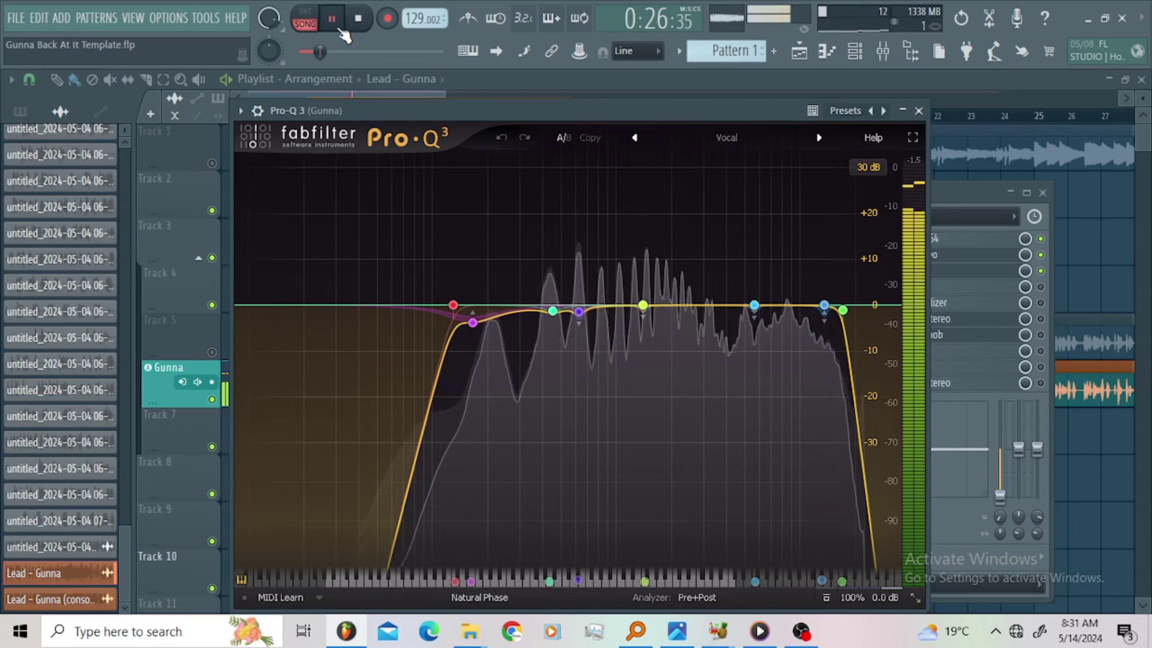
pyautogui.click(358, 18)
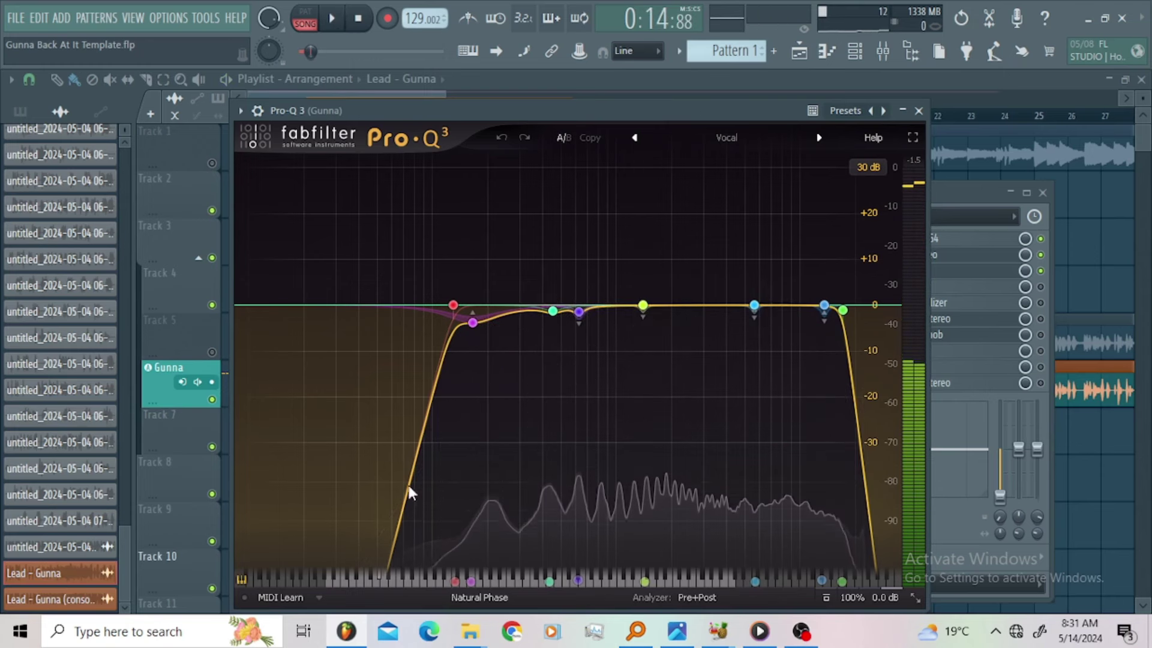
# Step: View the phase processing modes available in Pro-Q 3 and close the plugin
pyautogui.click(474, 597)
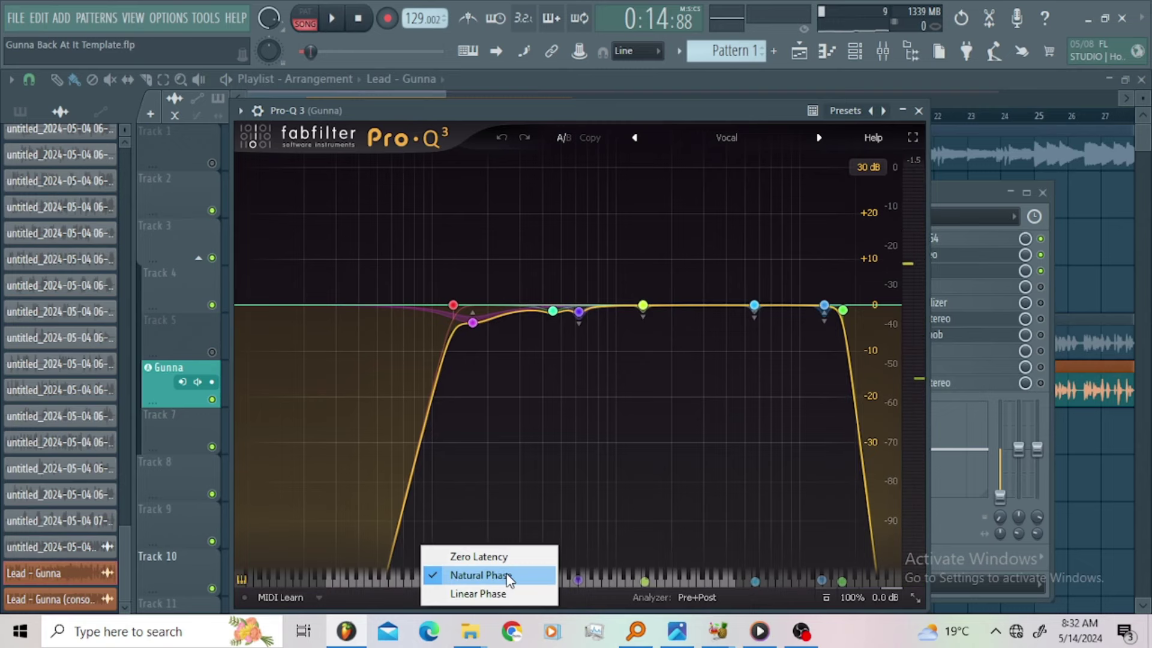
pyautogui.click(918, 110)
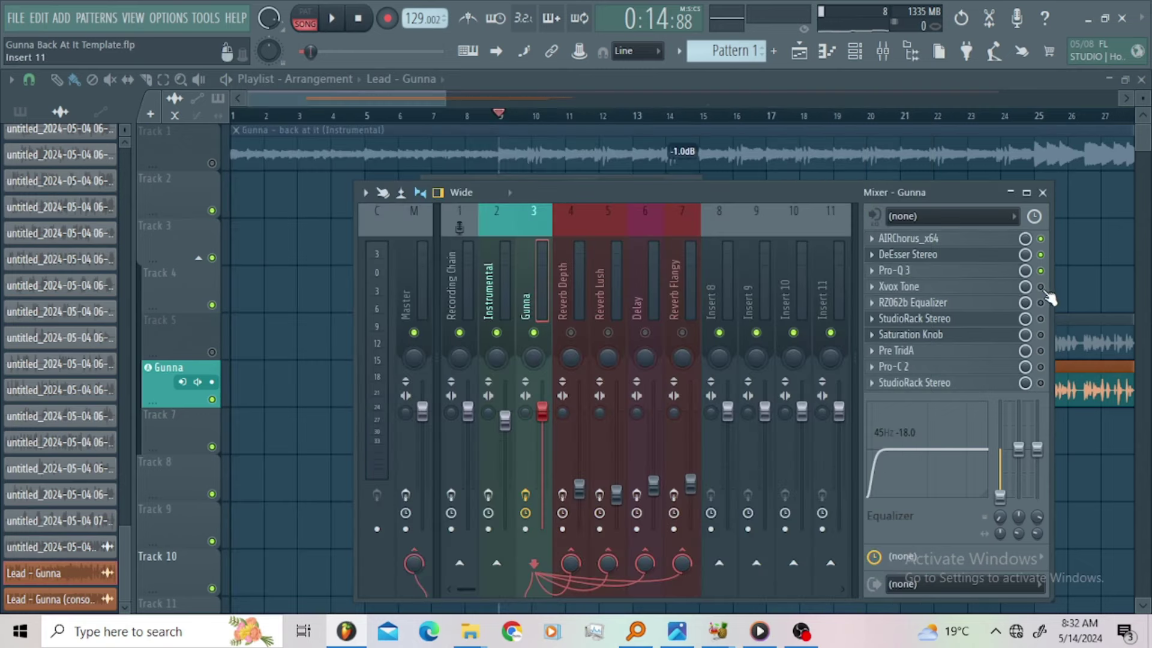
# Step: Enable and open Xvox Tone on the Gunna mixer track and raise its low-cut filter slightly
pyautogui.click(941, 287)
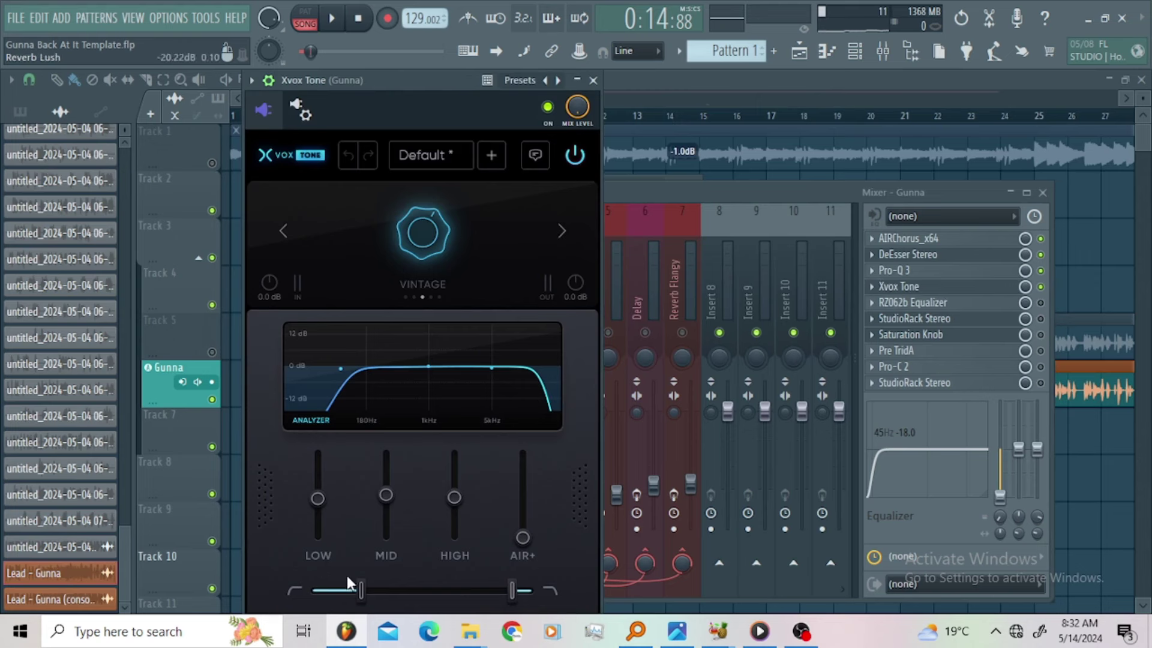
pyautogui.moveTo(357, 591); pyautogui.dragTo(360, 592)
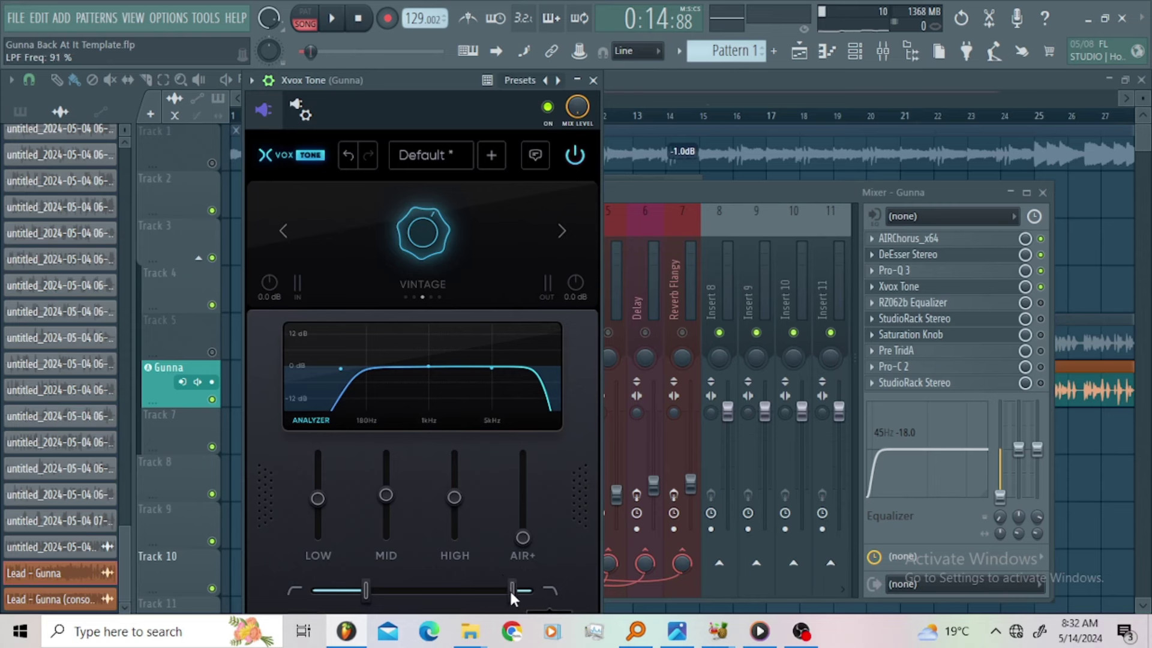
# Step: Play the vocal through Xvox Tone with its whole interface in view, and return to the mixer
pyautogui.click(339, 26)
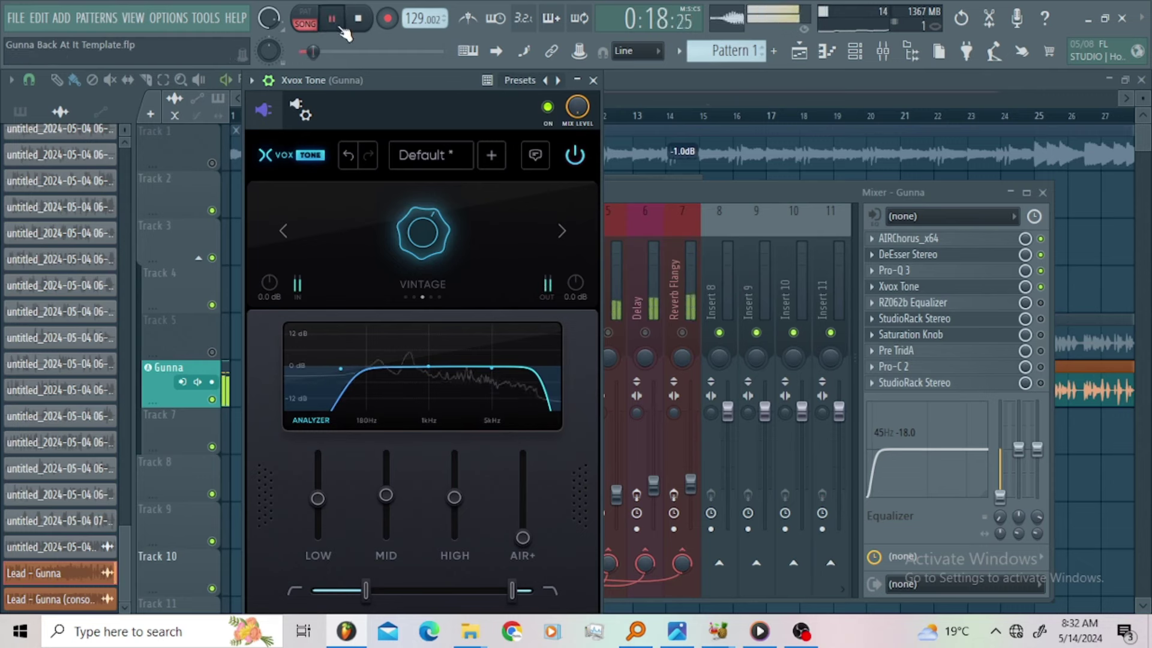
pyautogui.click(269, 80)
pyautogui.moveTo(379, 75); pyautogui.dragTo(417, 52)
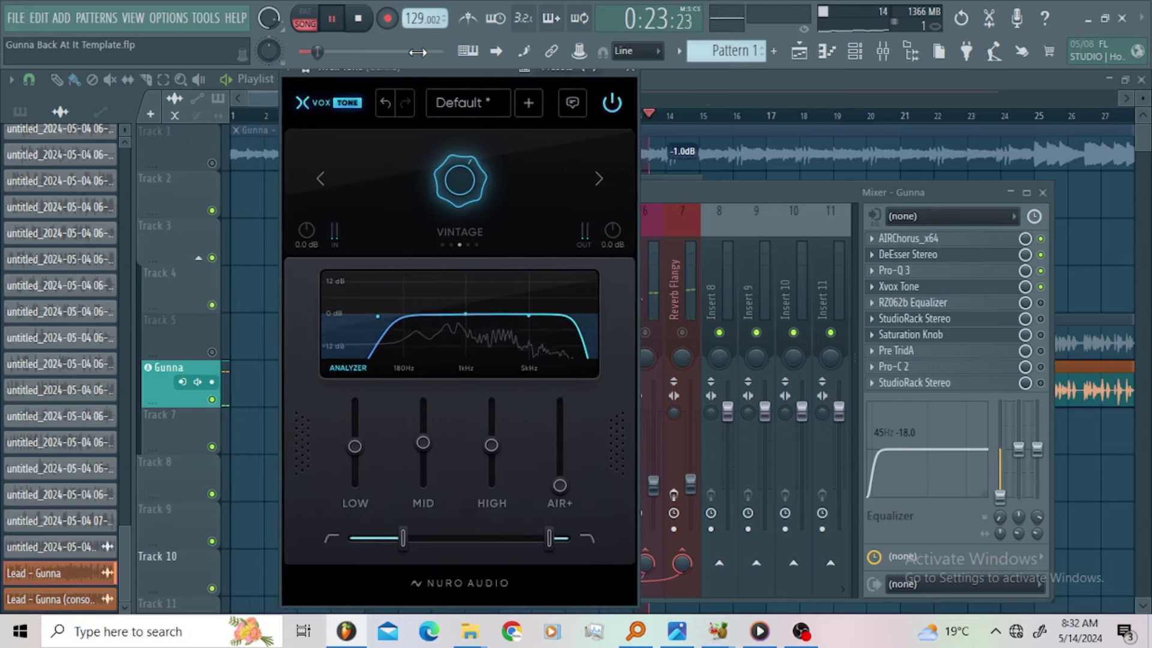
pyautogui.click(757, 196)
pyautogui.press('space')
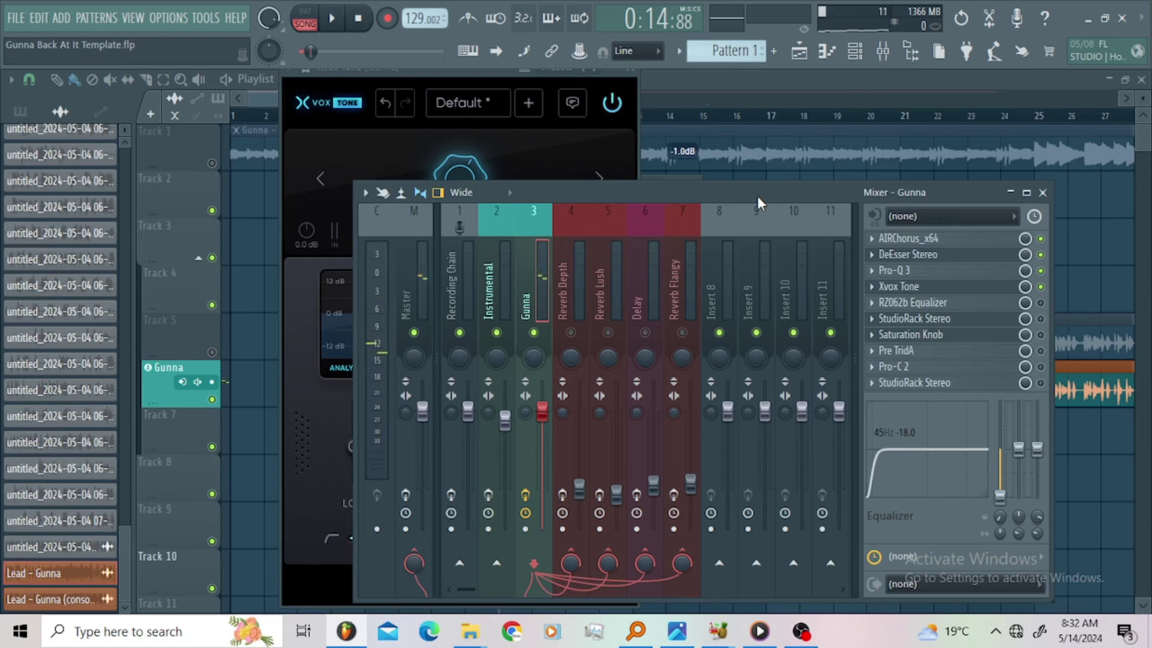
# Step: Enable RZ062b Equalizer on the Gunna mixer track, audition the vocal through it and close the plugin
pyautogui.click(1041, 303)
pyautogui.click(991, 303)
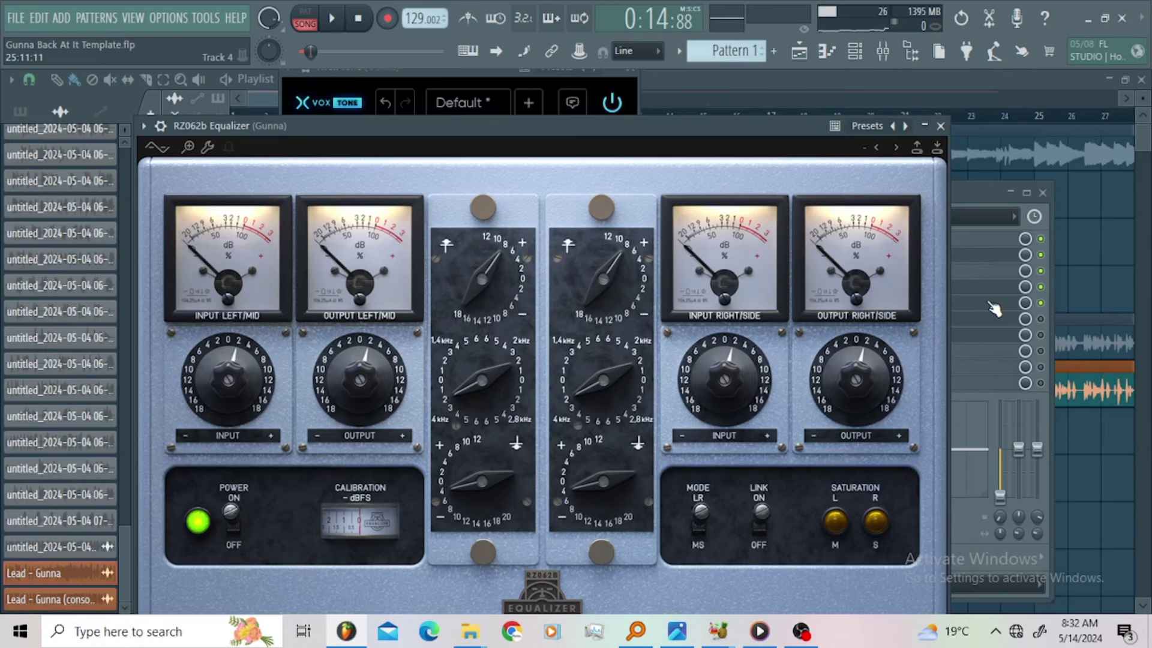
pyautogui.moveTo(546, 131); pyautogui.dragTo(562, 96)
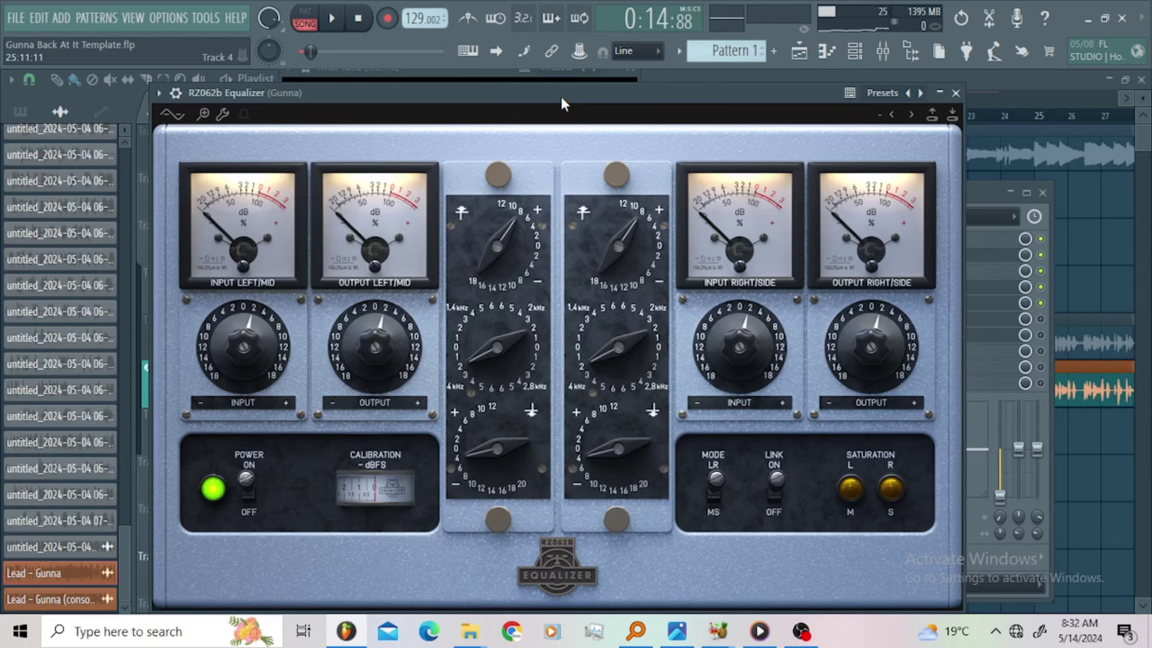
pyautogui.click(333, 20)
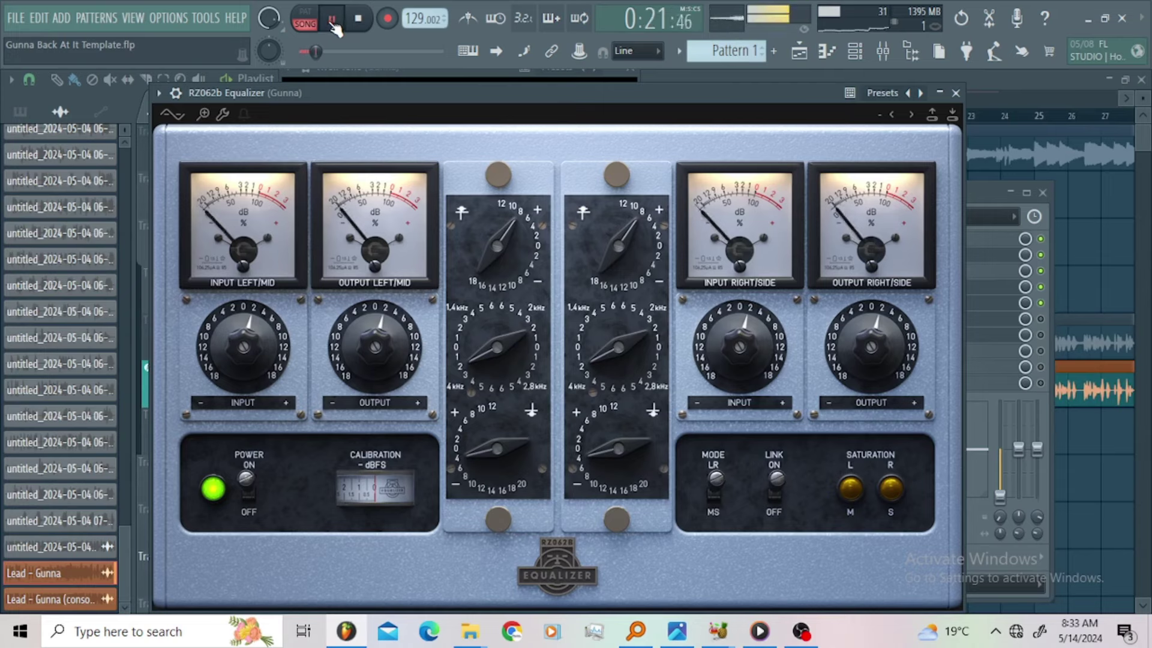
pyautogui.click(333, 24)
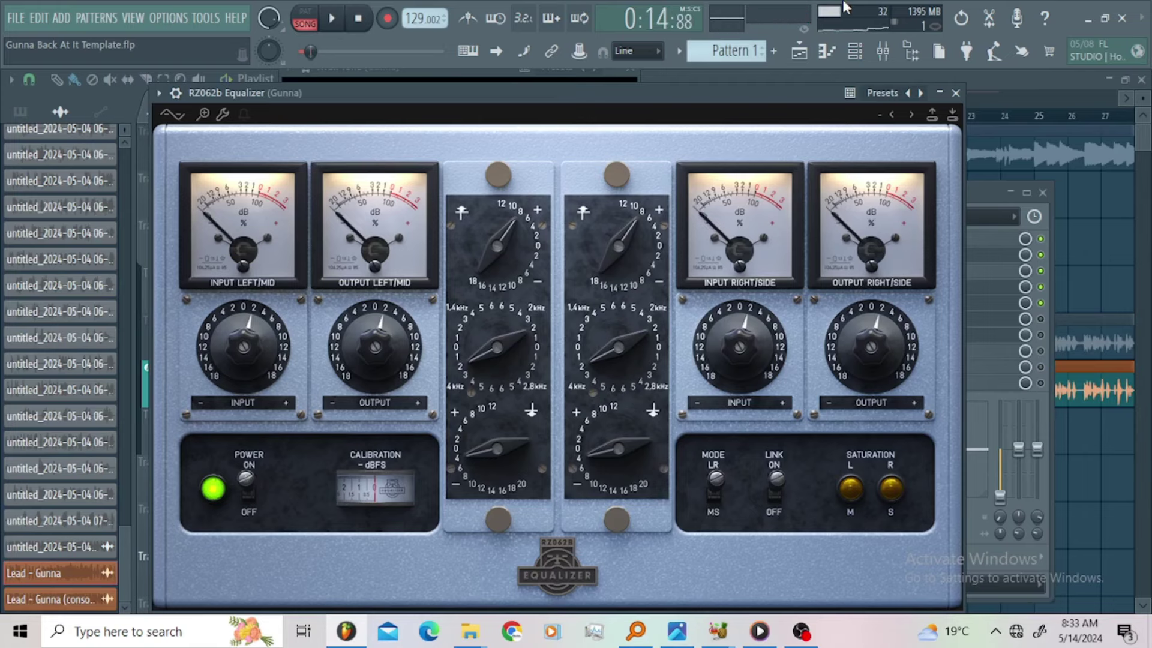
pyautogui.click(956, 93)
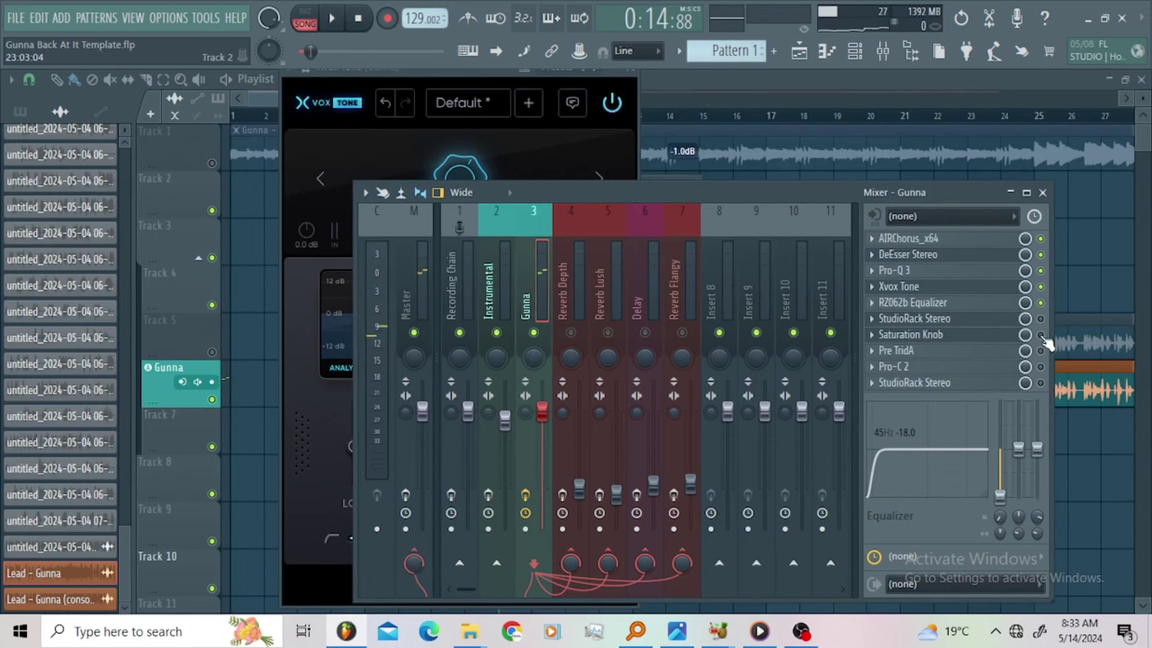
# Step: Enable and open the first StudioRack Stereo on the Gunna mixer track and switch off all plugins in its rack
pyautogui.click(1040, 318)
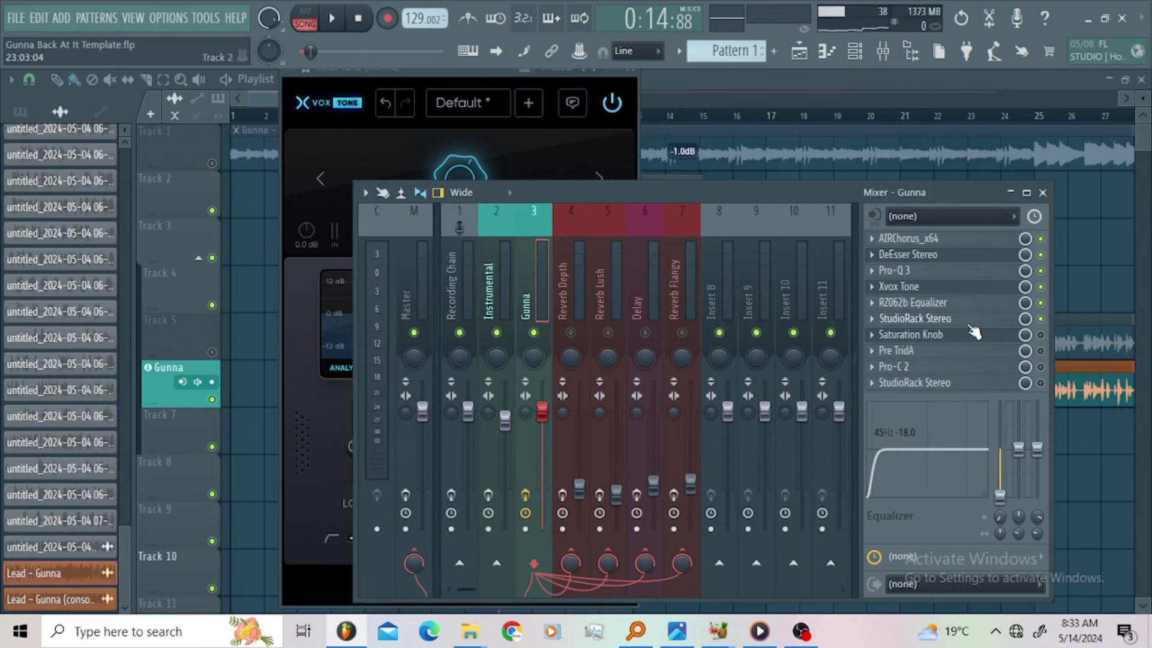
pyautogui.click(959, 318)
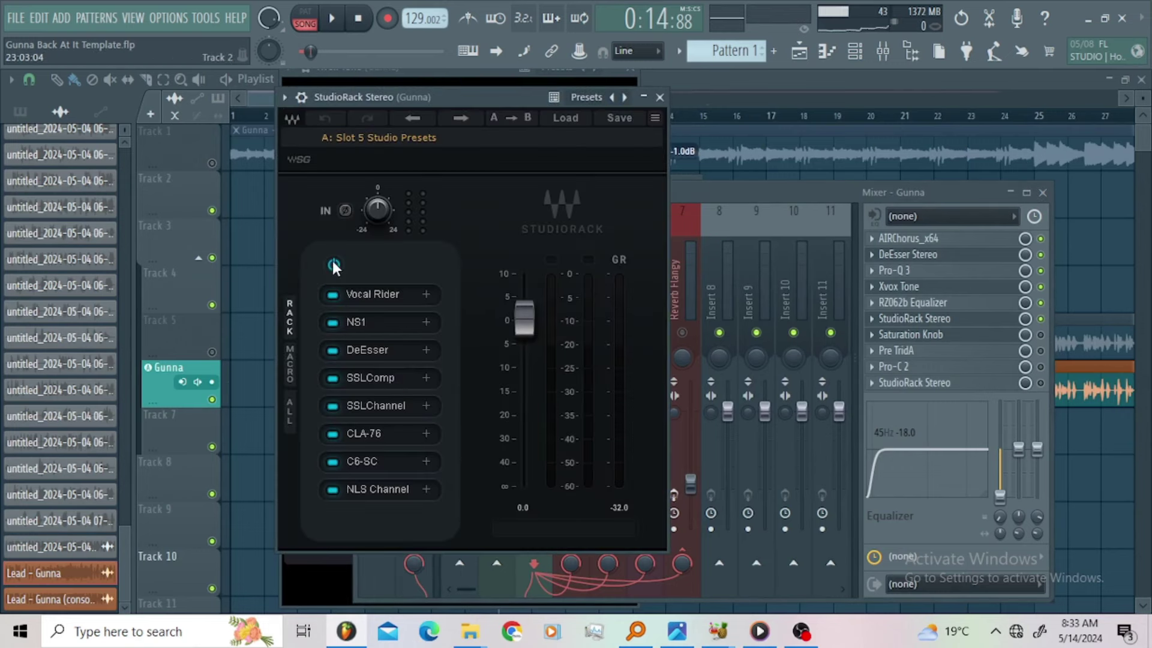
pyautogui.click(334, 264)
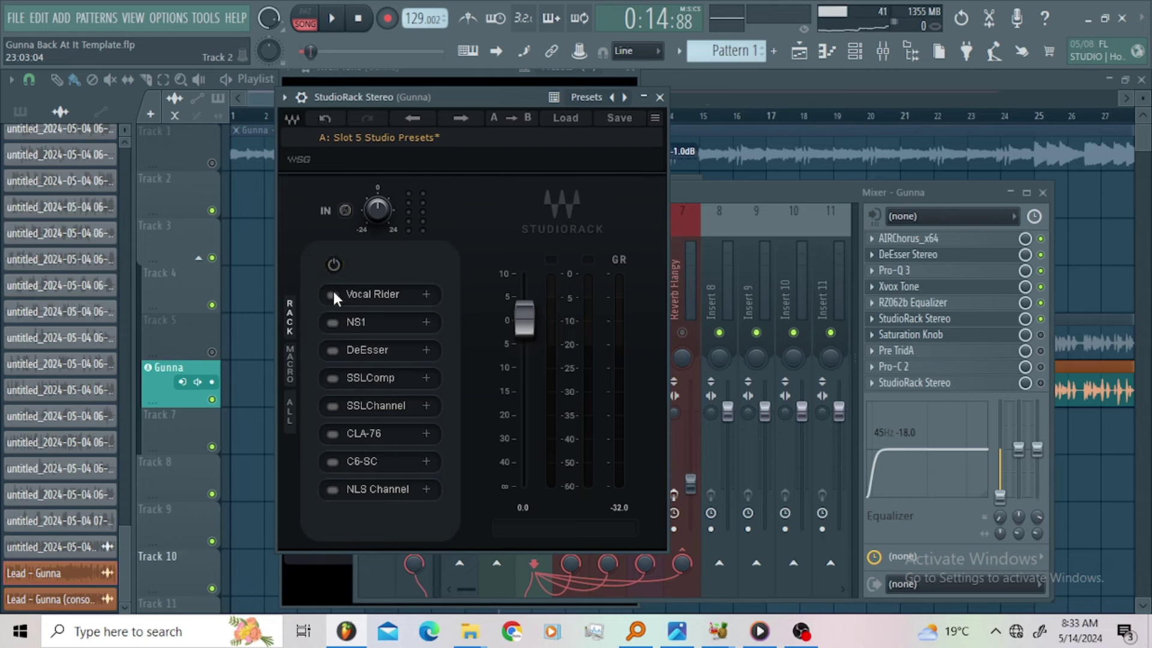
# Step: Enable and open Vocal Rider in the StudioRack chain and audition the vocal through it
pyautogui.click(364, 293)
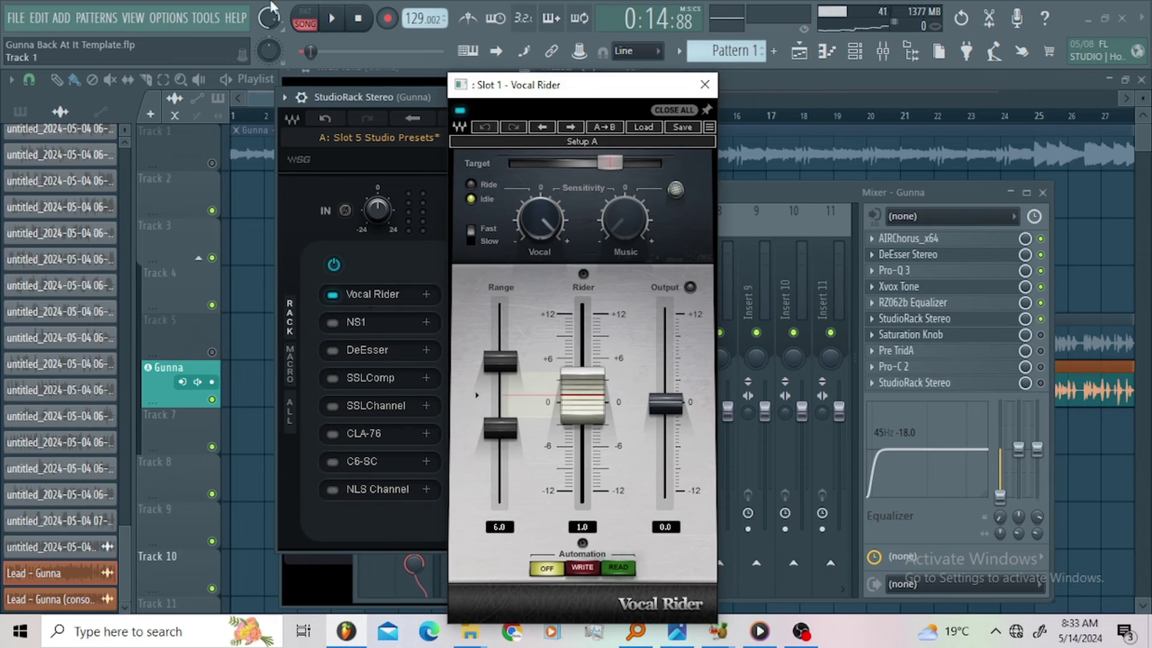
pyautogui.click(334, 21)
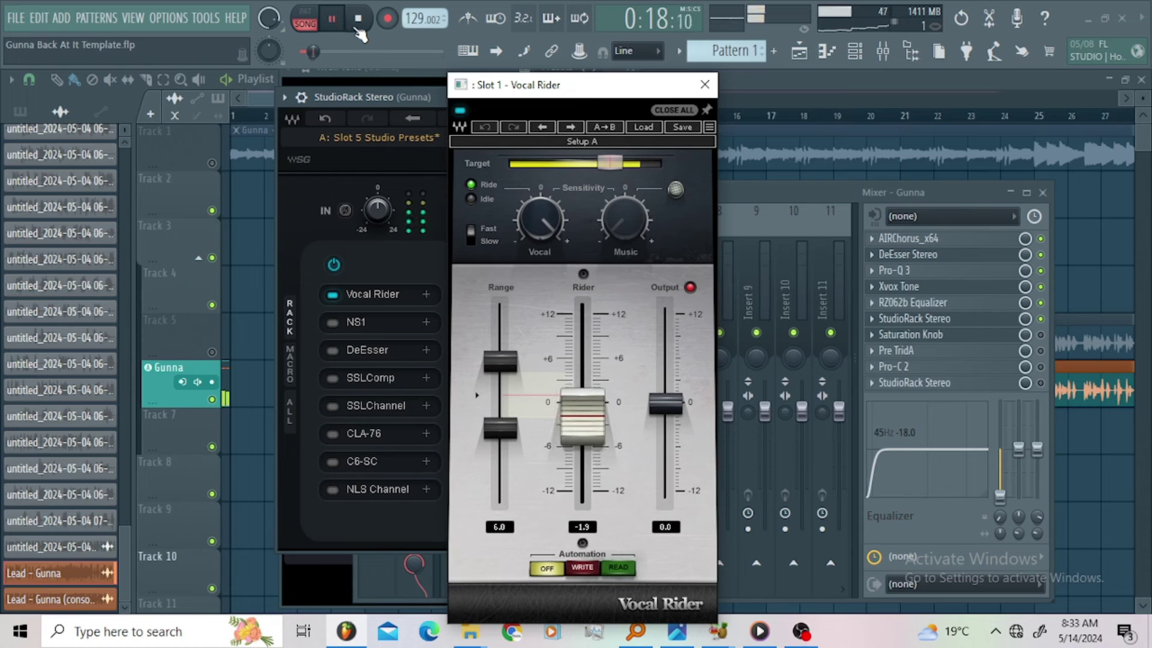
pyautogui.click(357, 27)
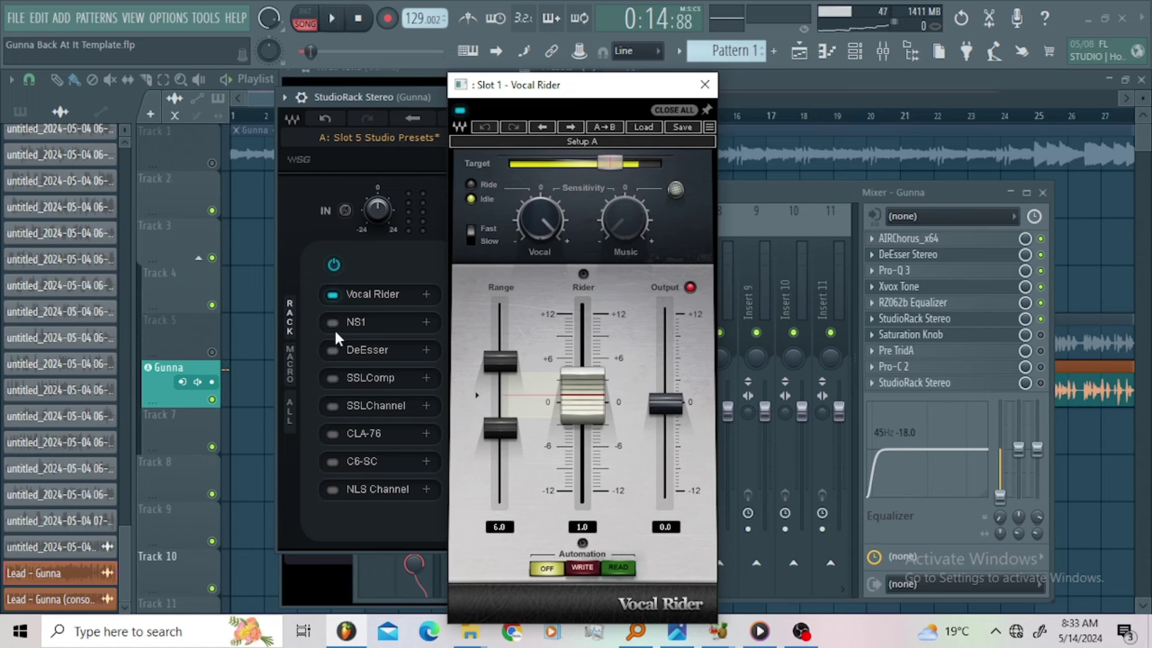
# Step: Enable and open the NS1 noise suppressor in the StudioRack chain and audition the vocal with it
pyautogui.click(333, 324)
pyautogui.click(362, 322)
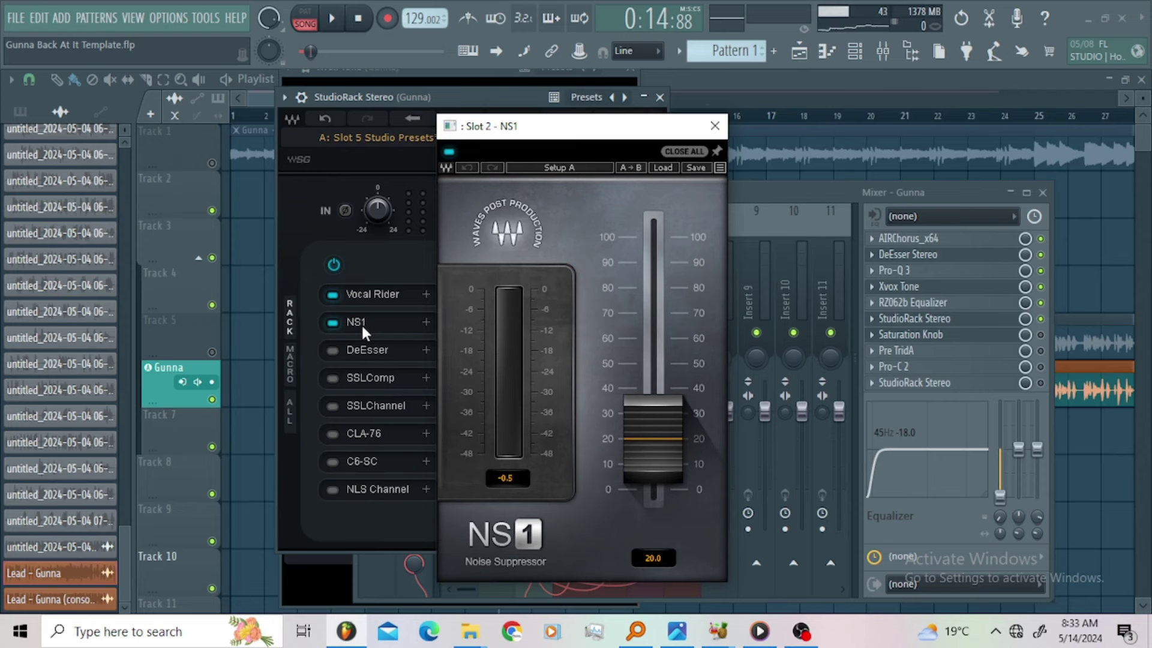
pyautogui.click(333, 19)
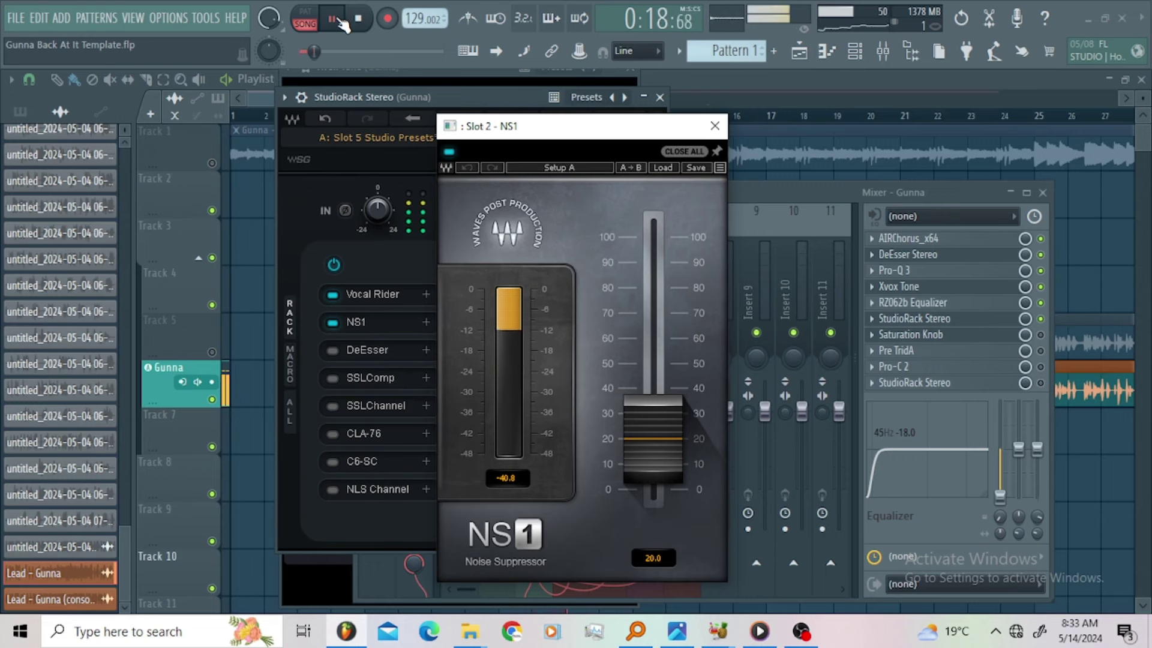
pyautogui.click(358, 19)
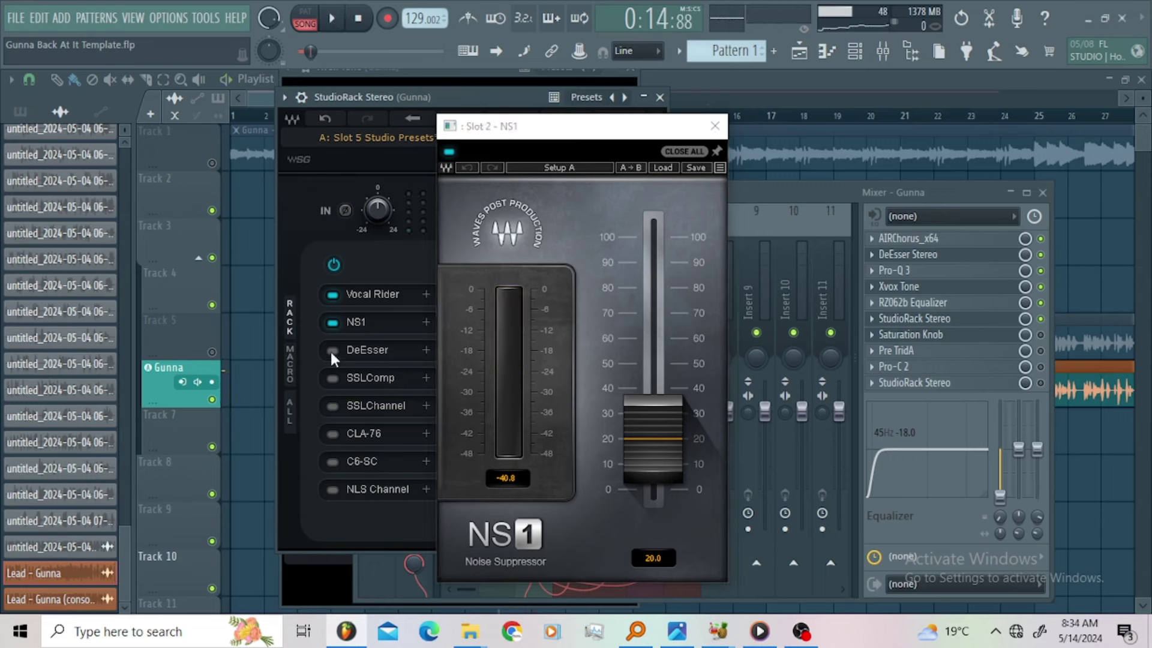
# Step: Enable and open the DeEsser in the StudioRack chain and play the vocal through it
pyautogui.click(384, 352)
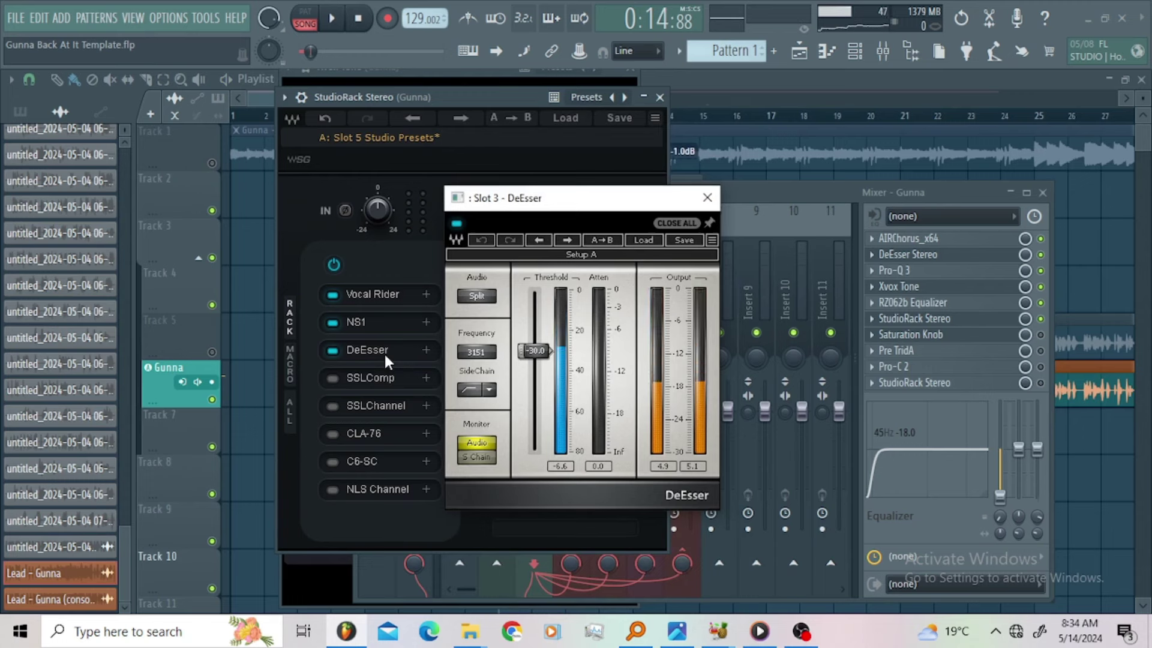
pyautogui.click(337, 21)
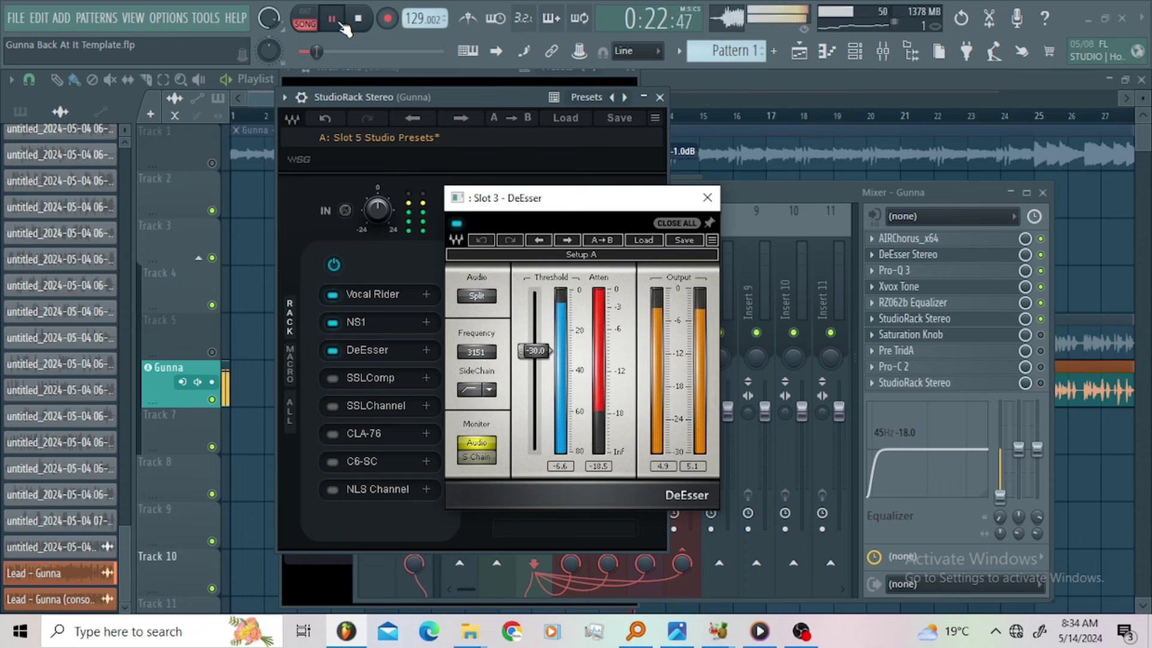
pyautogui.press('space')
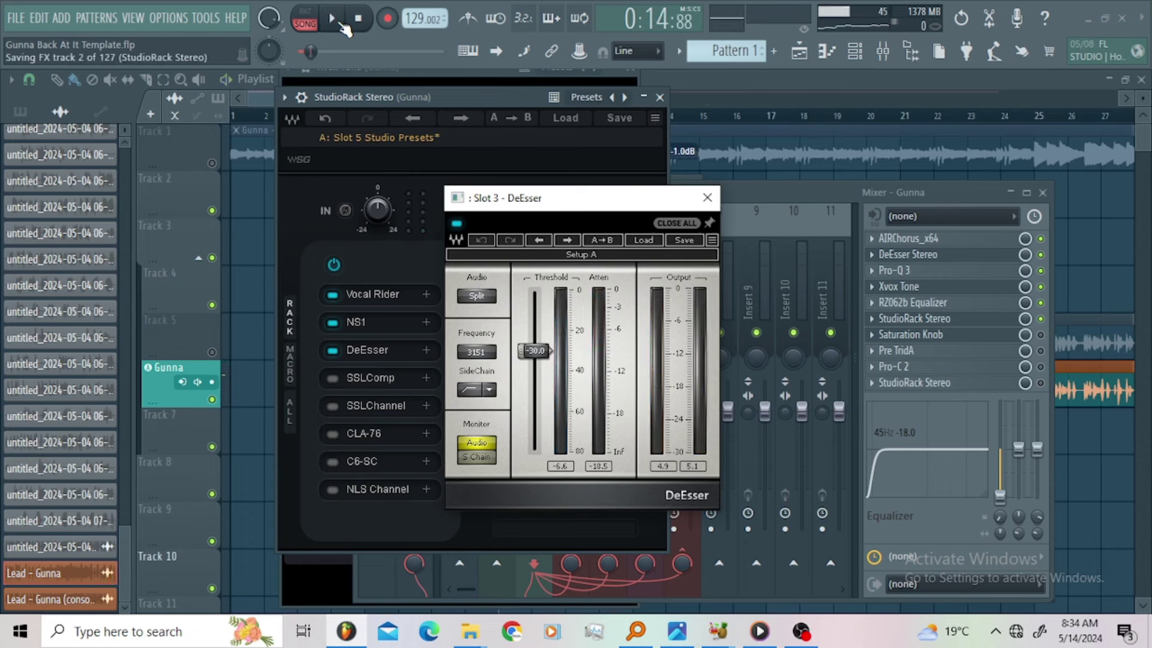
# Step: Enable and open SSLComp in the StudioRack chain and check its release, threshold and make-up settings
pyautogui.click(332, 379)
pyautogui.click(373, 378)
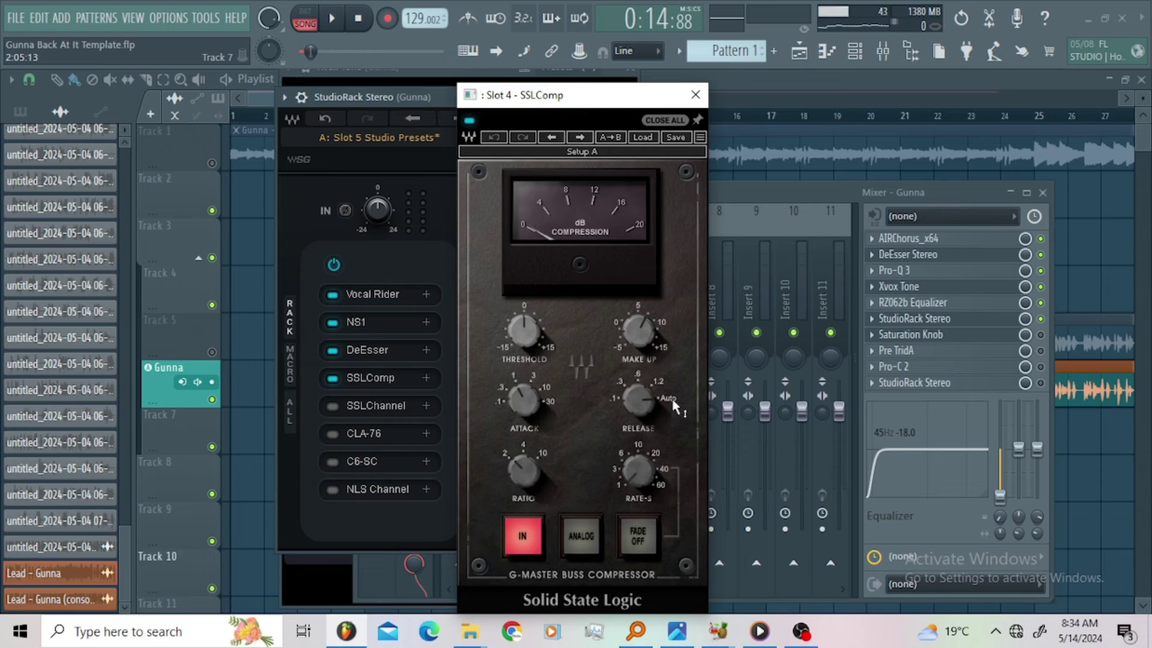
pyautogui.click(640, 403)
pyautogui.click(522, 340)
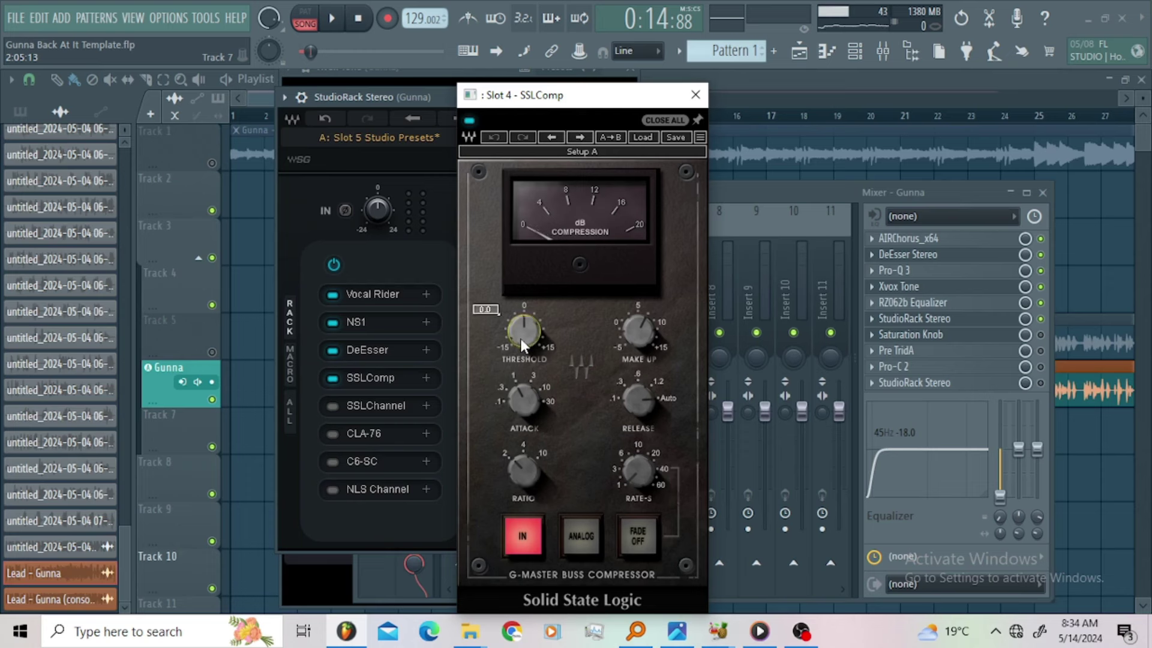
pyautogui.click(635, 340)
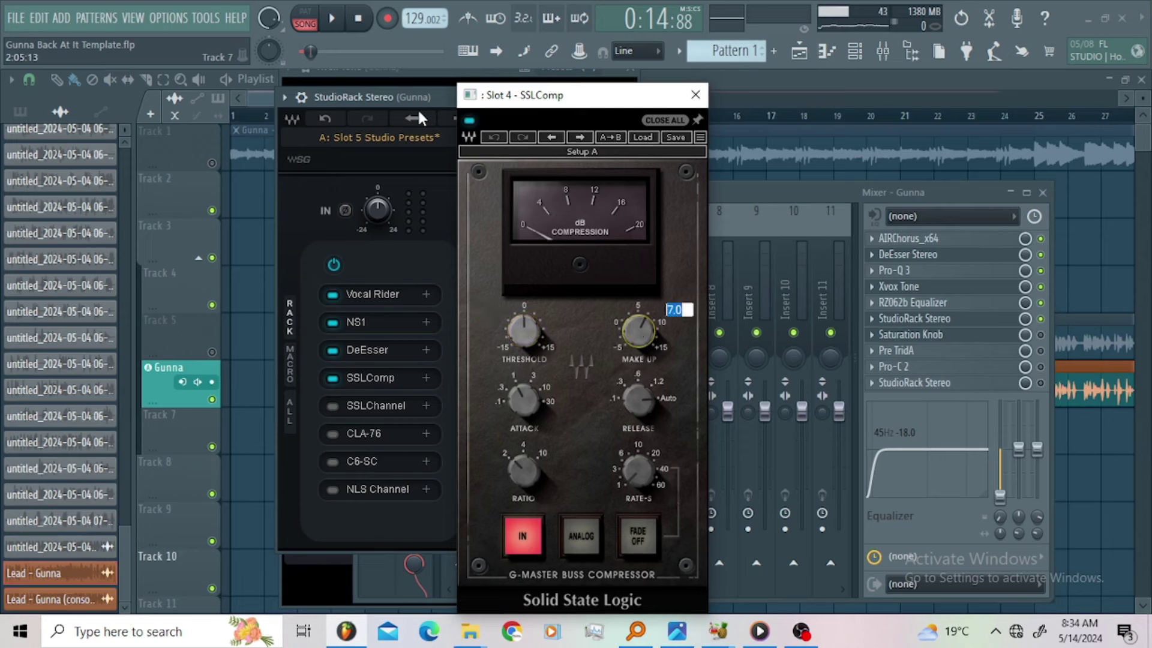
# Step: Audition the vocal through SSLComp and close the compressor's window
pyautogui.click(340, 33)
pyautogui.click(335, 25)
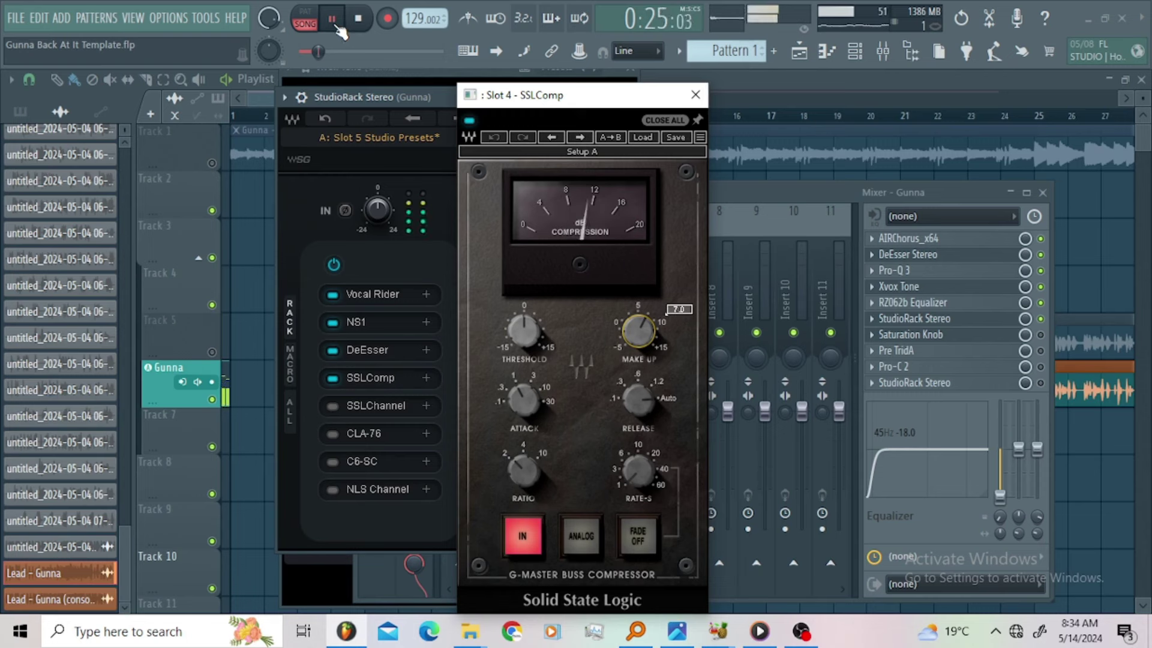
pyautogui.press('space')
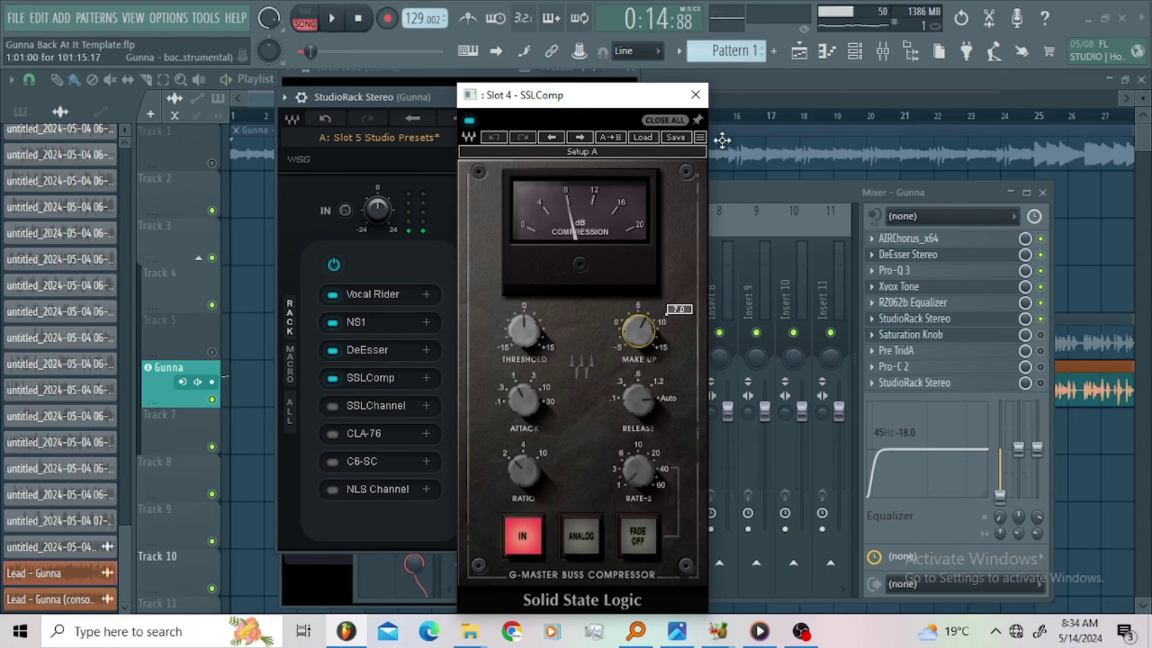
pyautogui.click(696, 95)
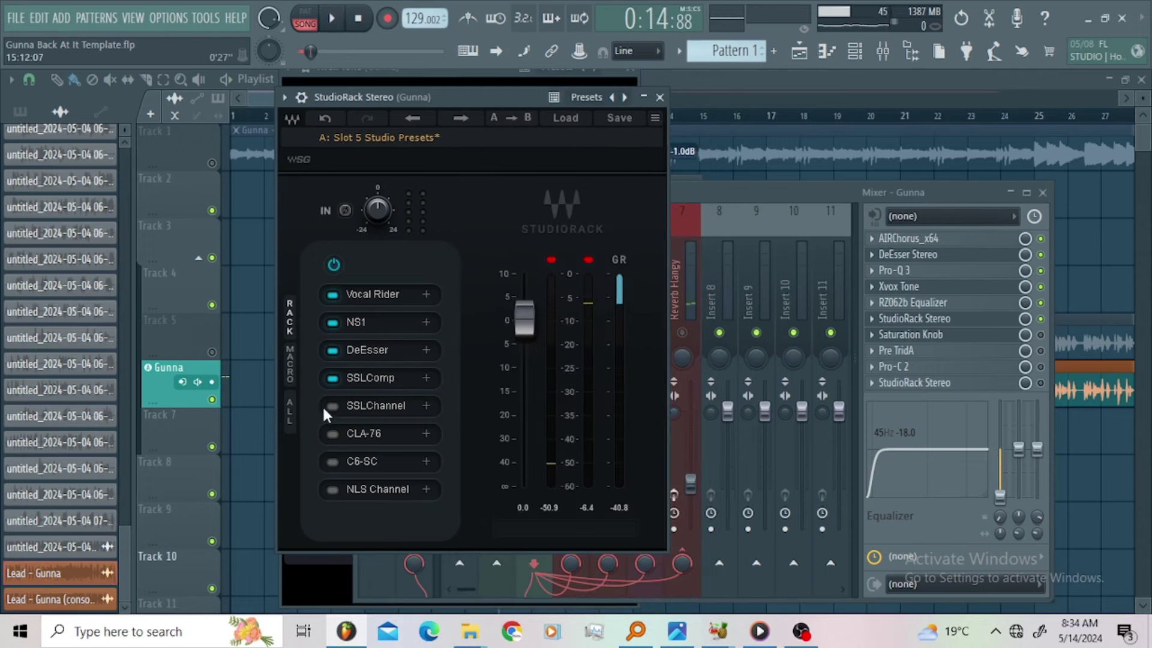
# Step: Enable and open SSLChannel in the StudioRack chain, shift its window up slightly and audition the vocal through it
pyautogui.click(387, 408)
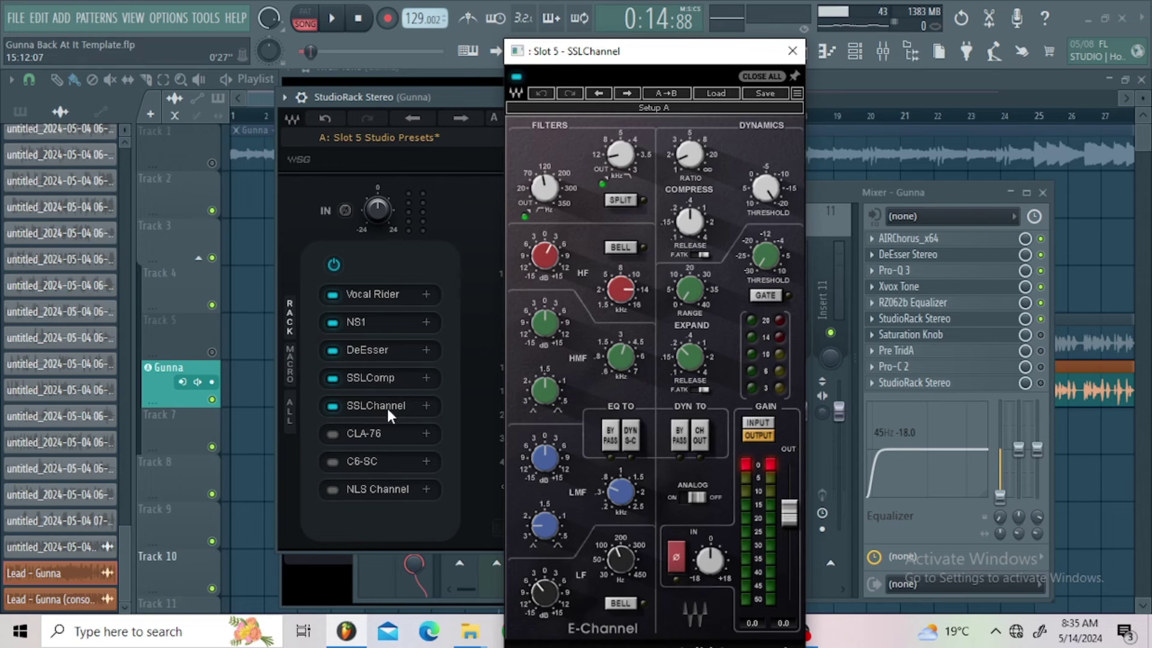
pyautogui.click(331, 18)
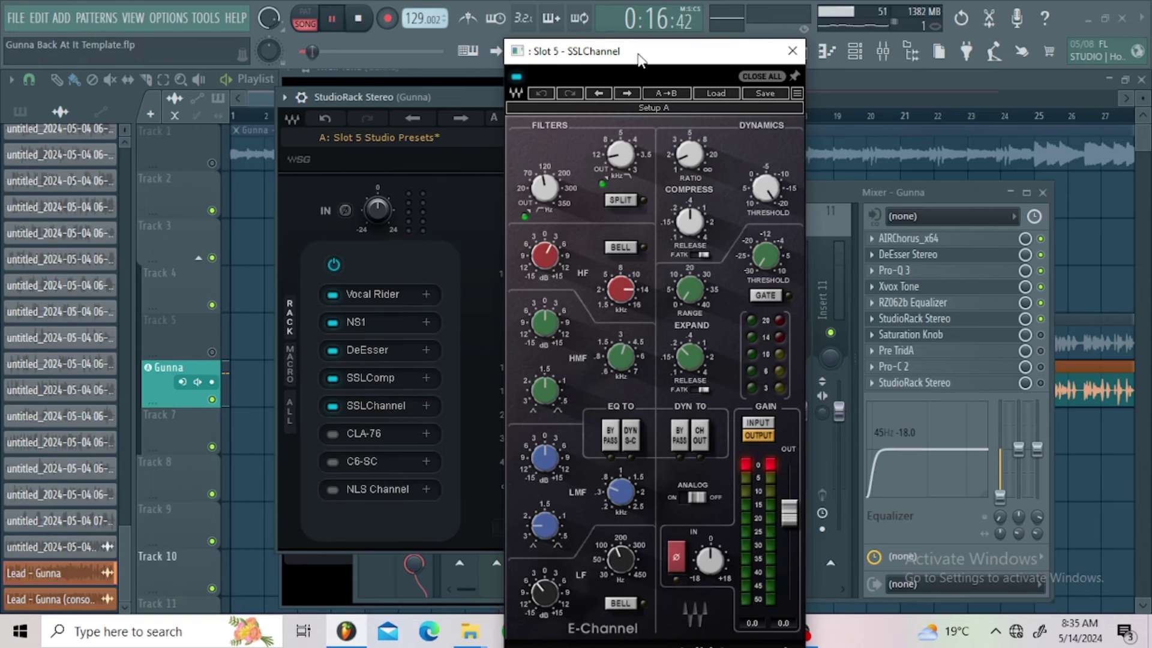
pyautogui.moveTo(641, 58); pyautogui.dragTo(642, 48)
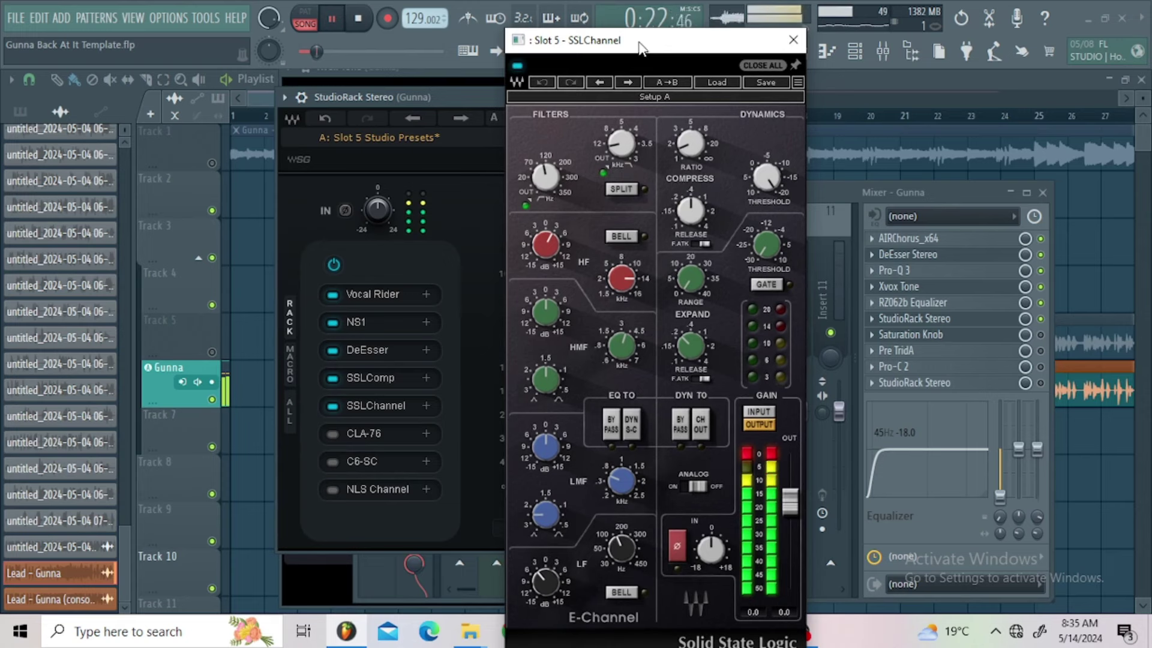
pyautogui.press('space')
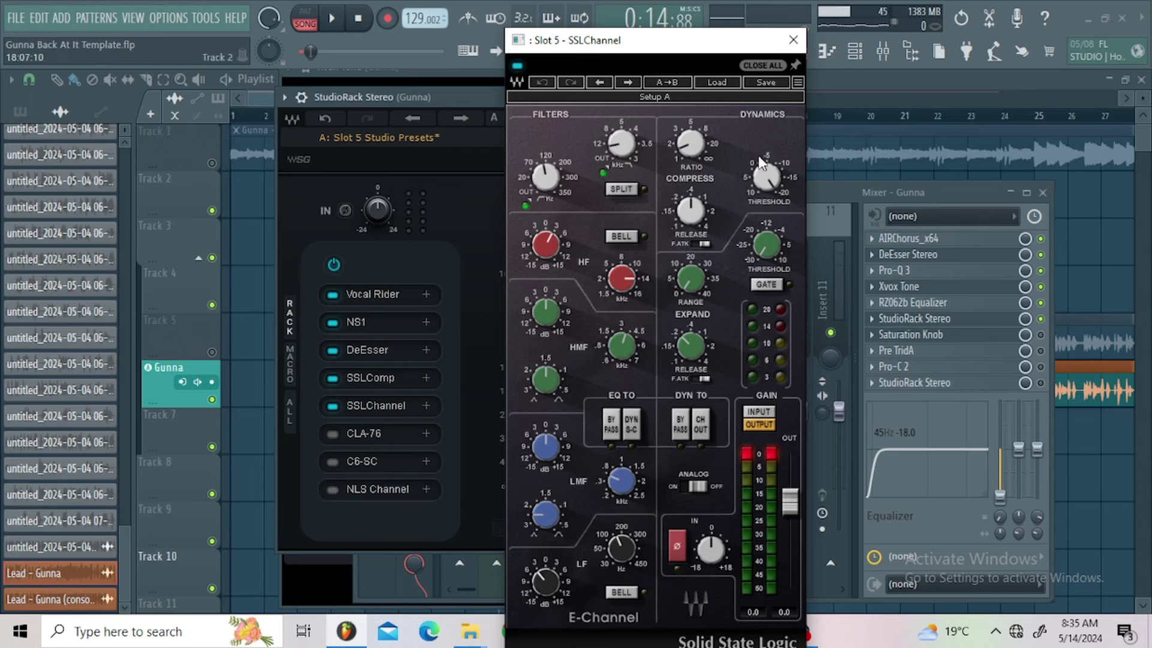
# Step: Examine SSLChannel's compressor threshold and ratio, its HF and LF frequency and gain, and both filter settings
pyautogui.click(771, 185)
pyautogui.moveTo(767, 177); pyautogui.dragTo(767, 168)
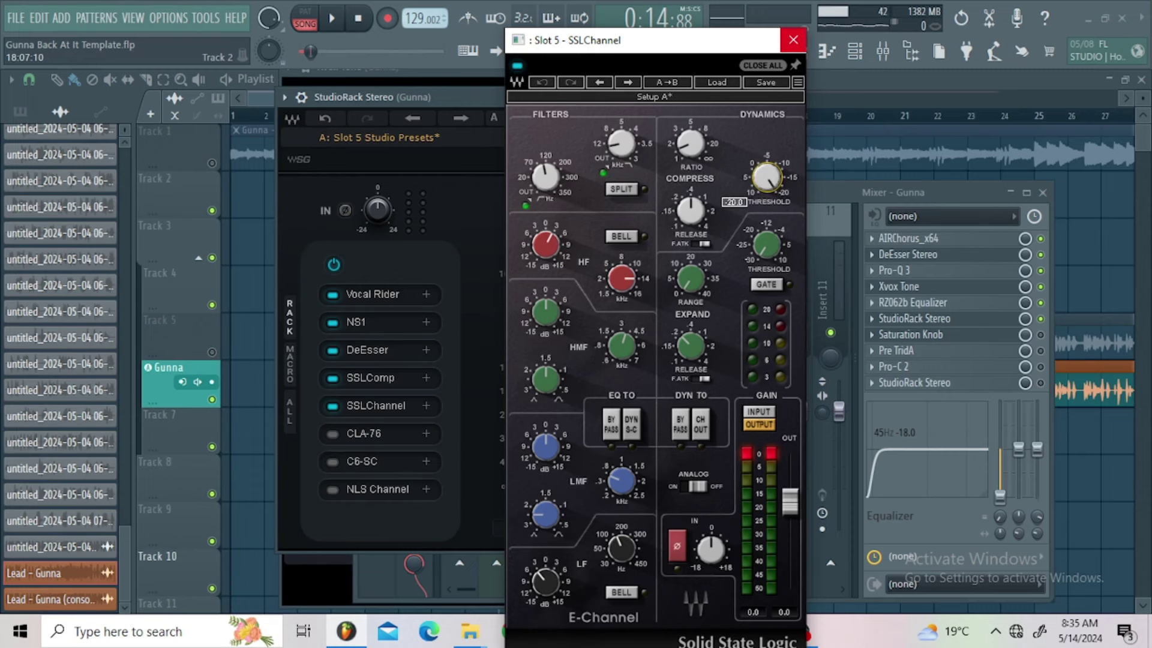
pyautogui.click(702, 149)
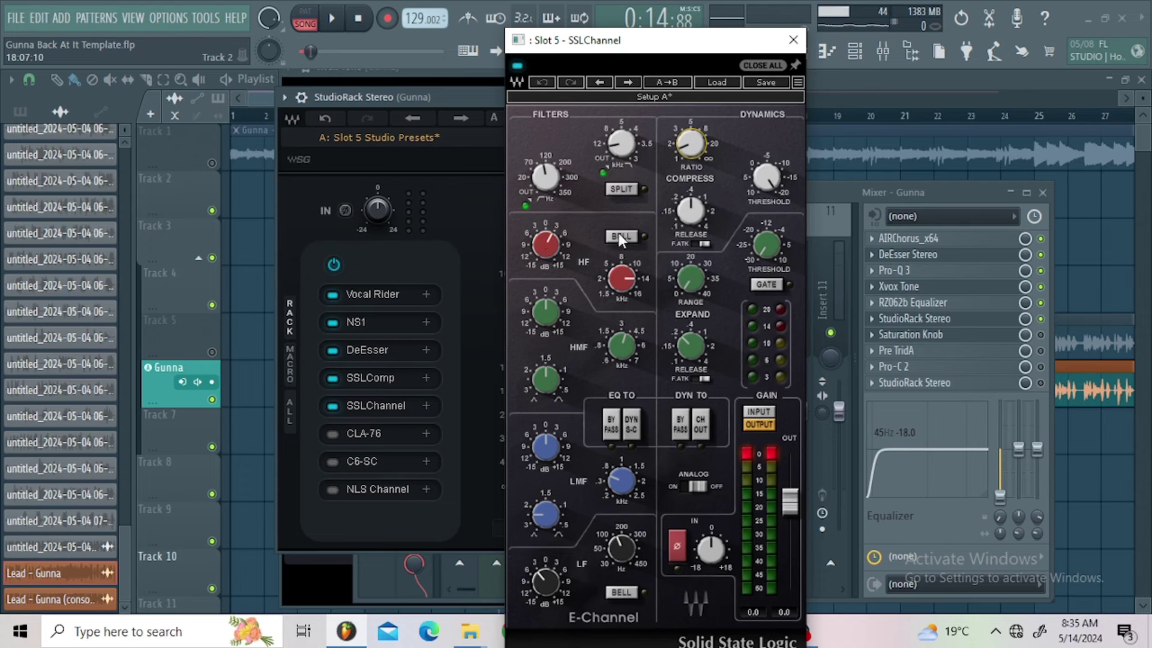
pyautogui.click(632, 286)
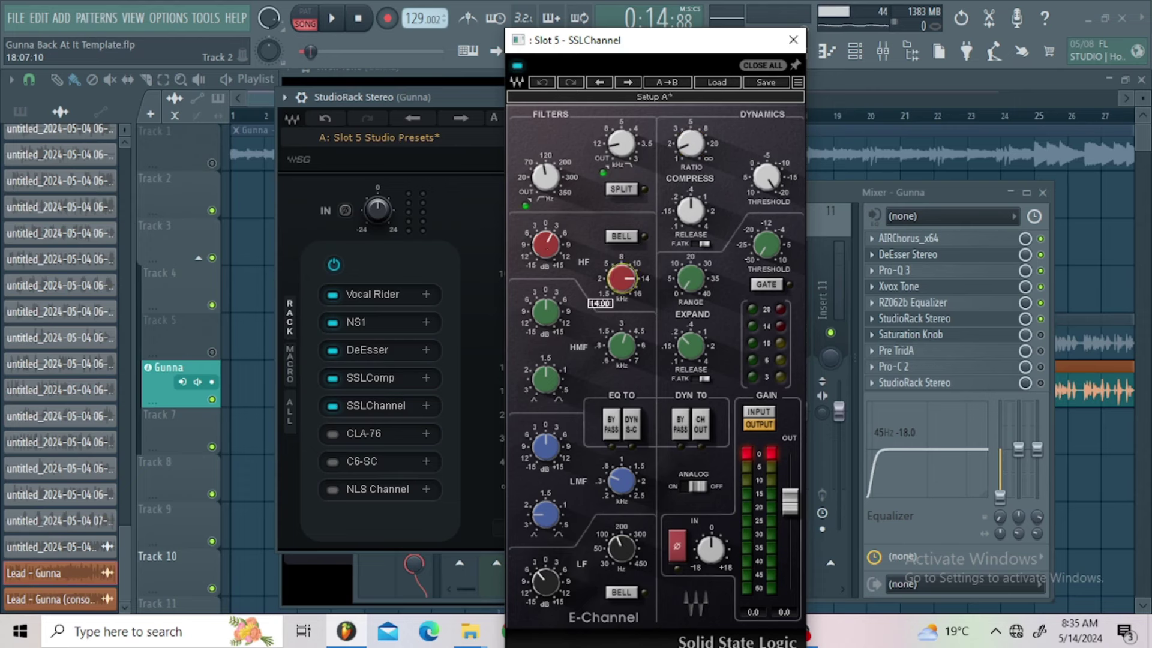
pyautogui.click(555, 240)
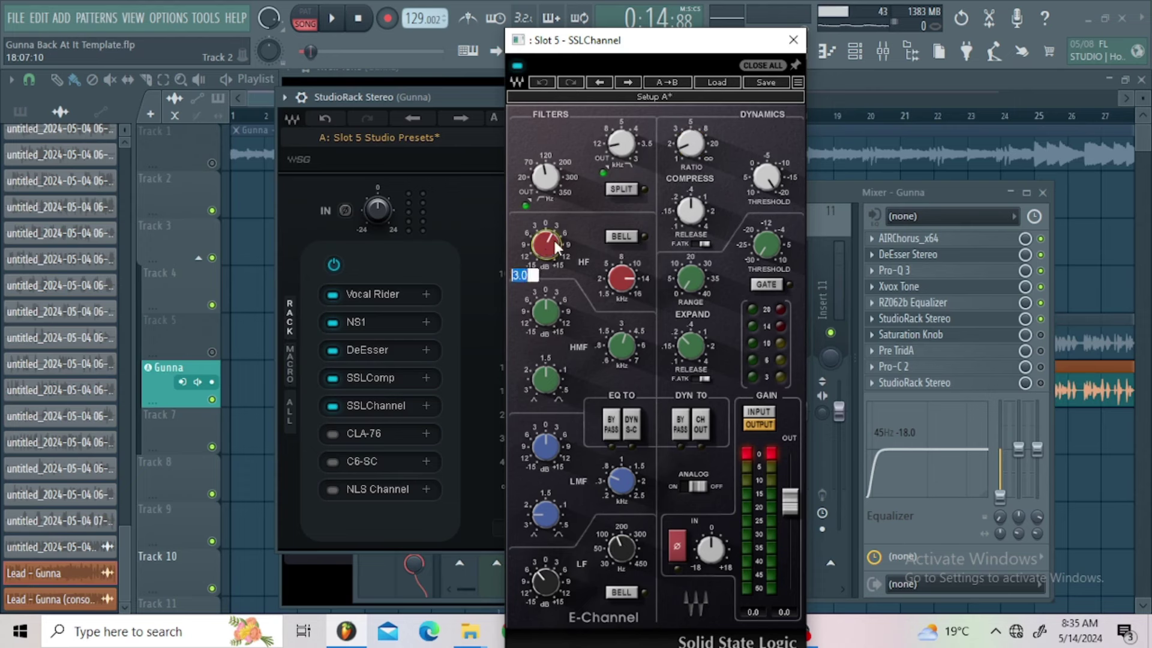
pyautogui.click(623, 537)
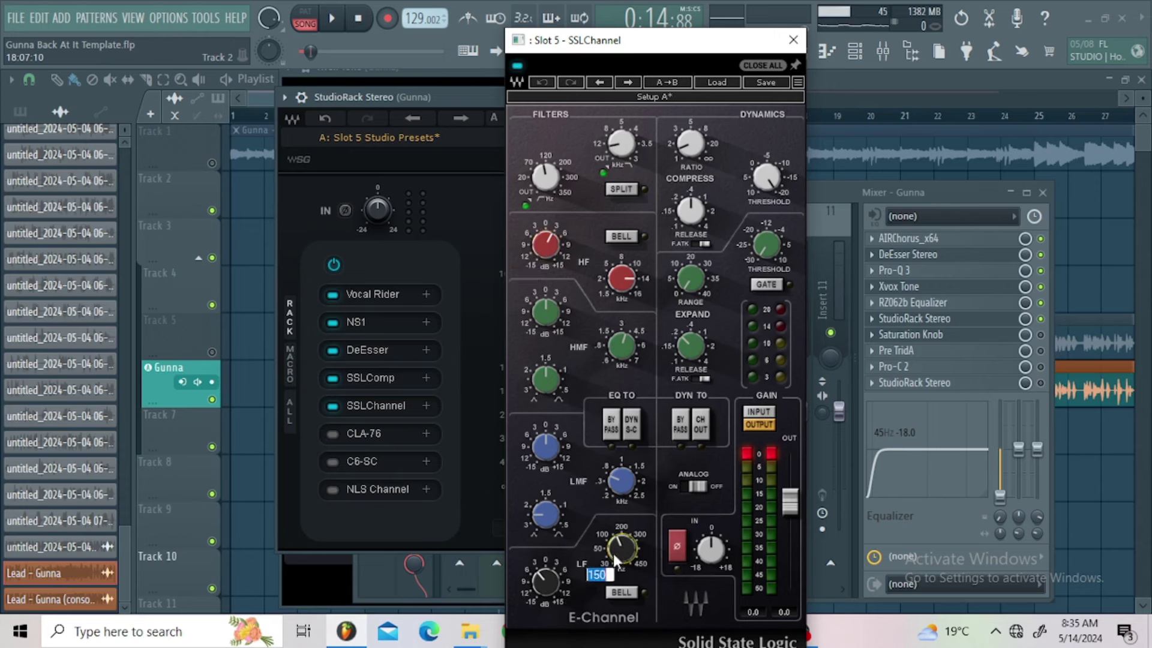
pyautogui.click(551, 580)
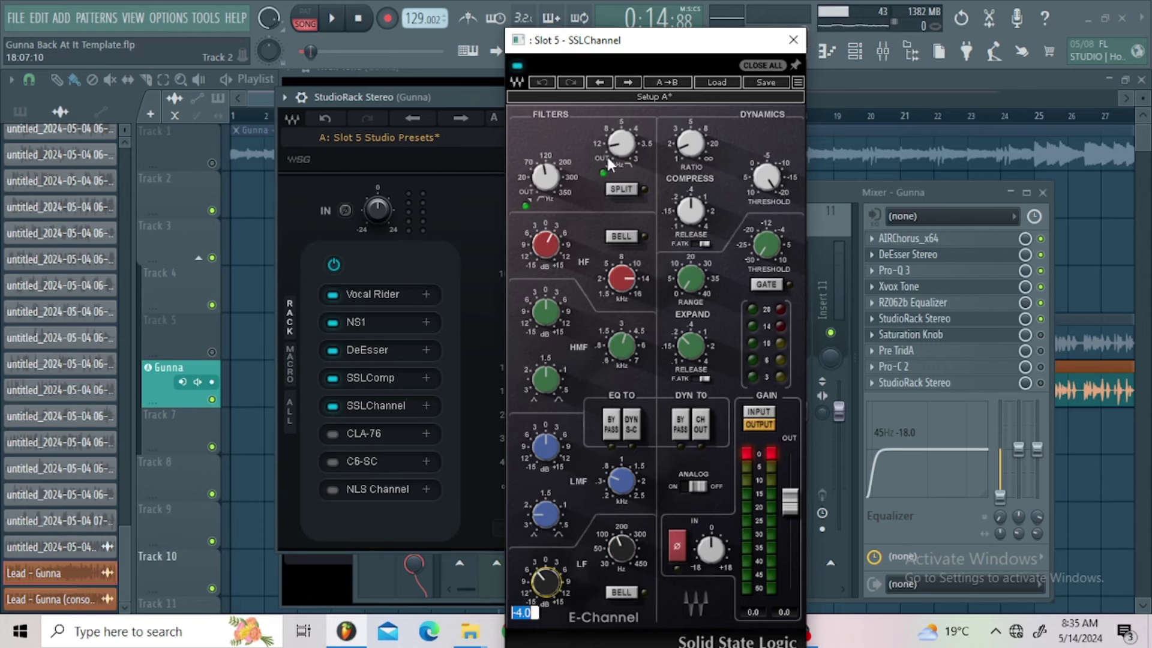
pyautogui.click(552, 177)
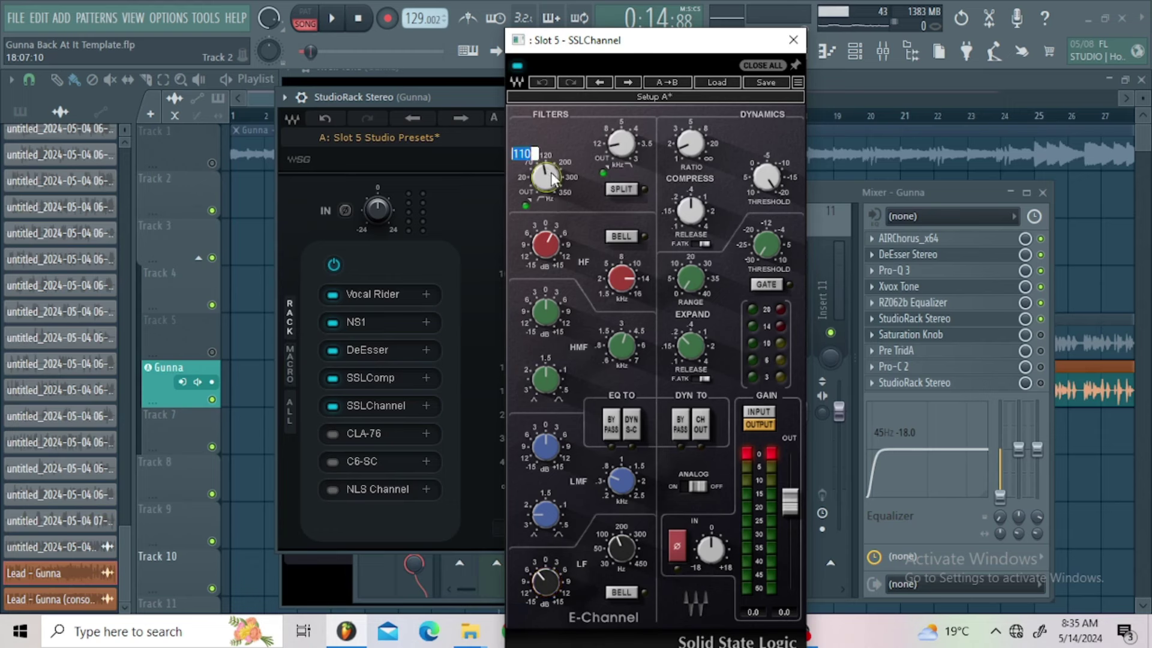
pyautogui.click(623, 147)
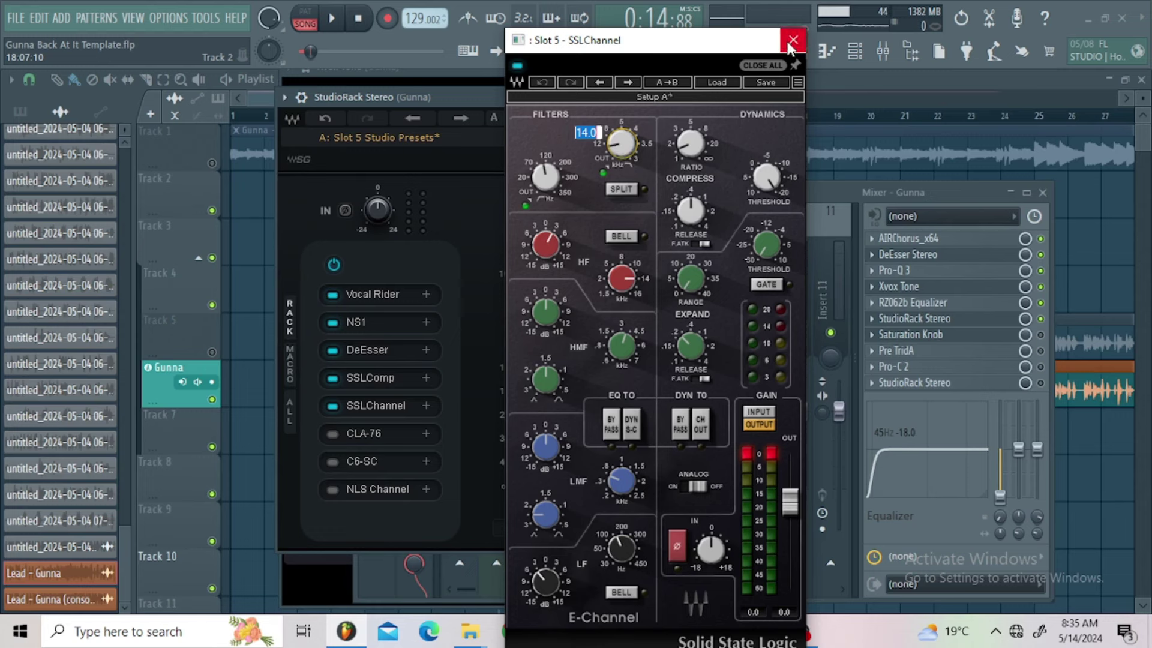
# Step: Play the vocal through SSLChannel once more and close the channel strip's window
pyautogui.click(333, 18)
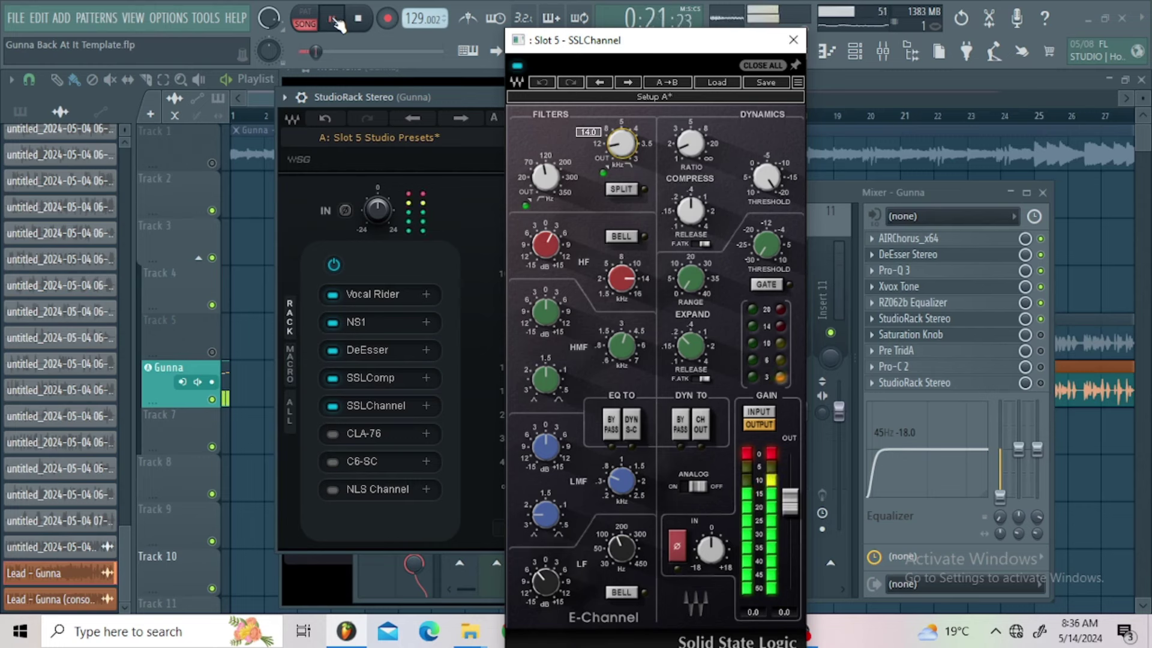
pyautogui.press('space')
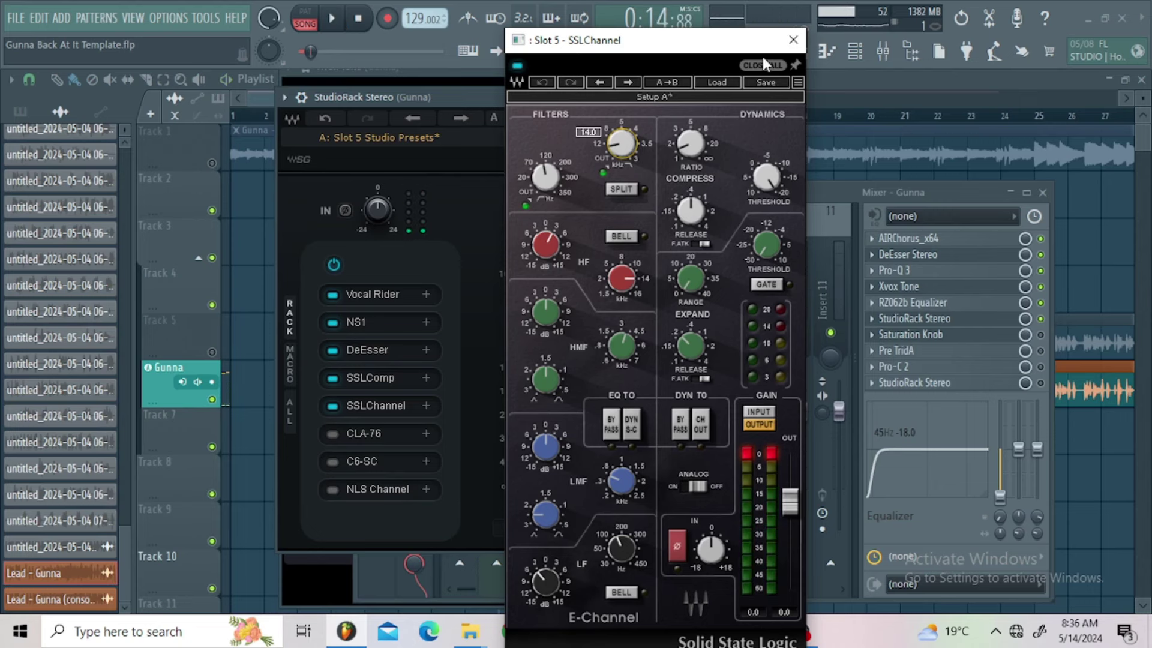
pyautogui.click(801, 41)
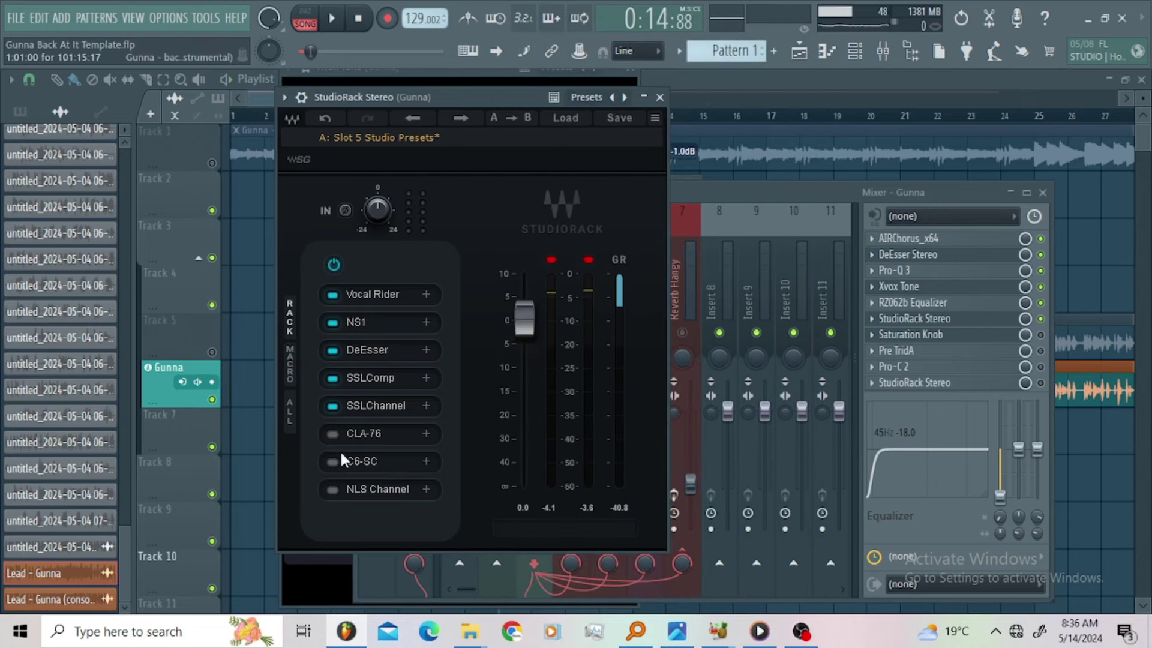
# Step: Enable and open CLA-76 in the StudioRack chain, audition the vocal through it and close its window
pyautogui.click(360, 433)
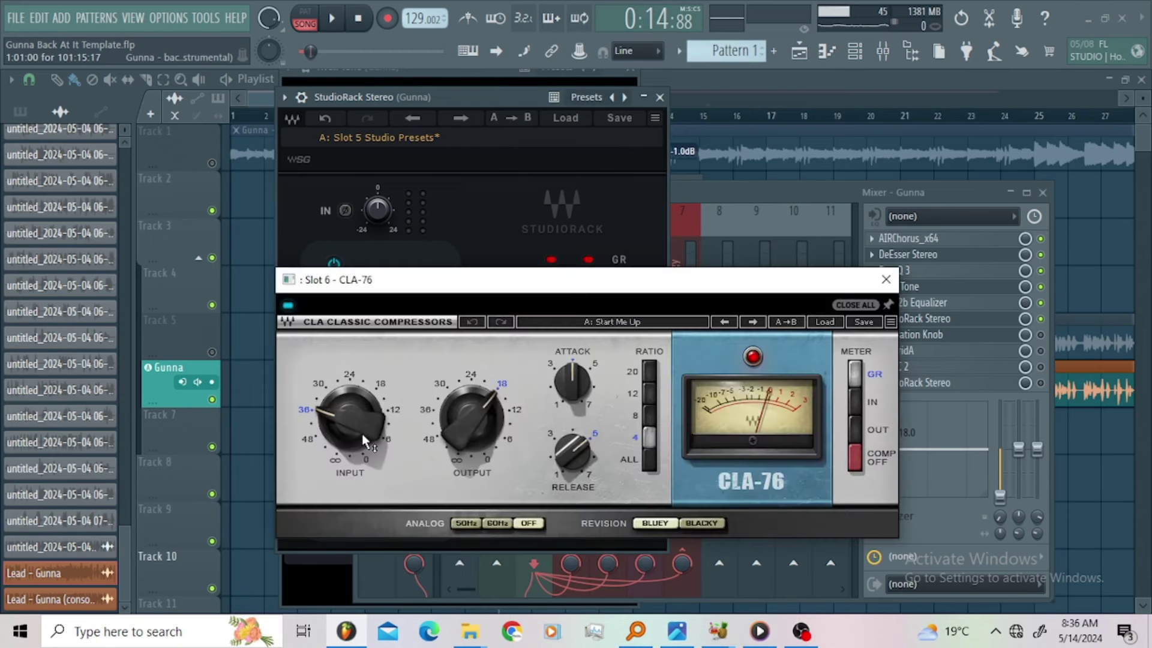
pyautogui.moveTo(363, 441)
pyautogui.click(337, 19)
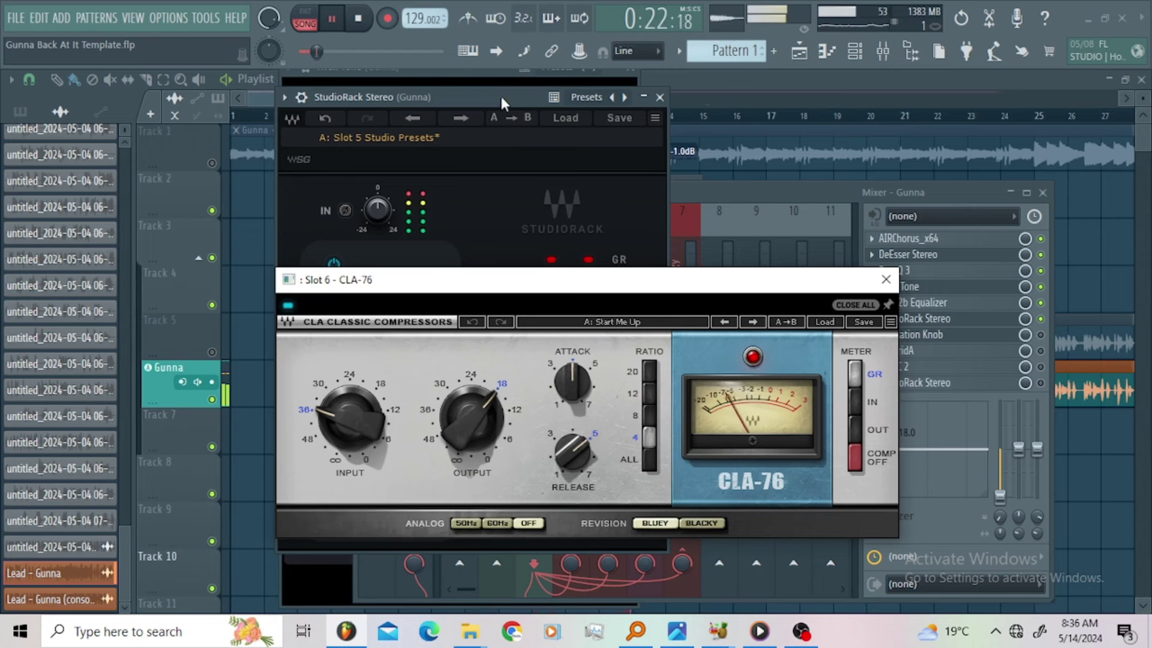
pyautogui.press('space')
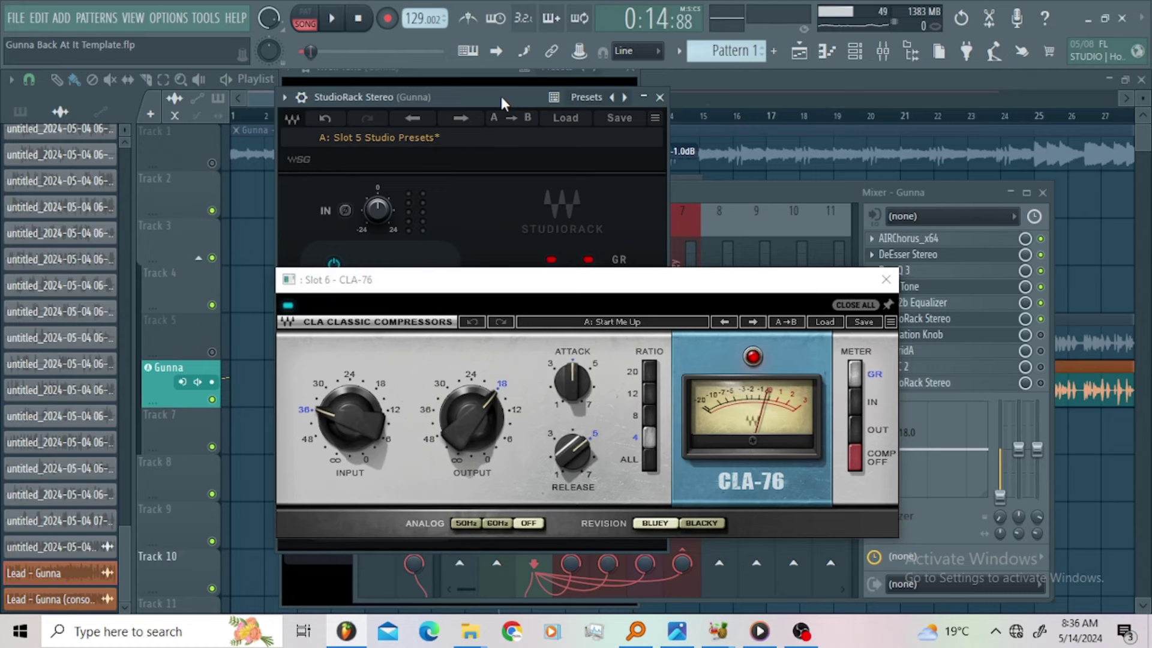
pyautogui.click(885, 280)
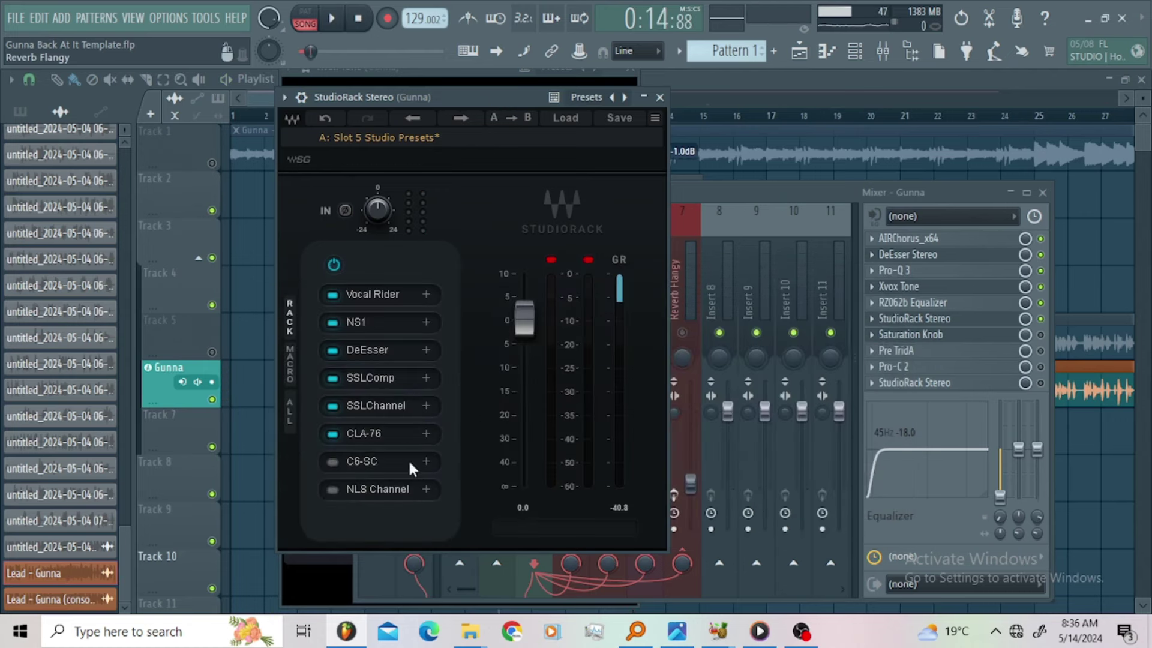
# Step: Enable and open C6-SC in the StudioRack chain, play the vocal through it and close its window
pyautogui.click(376, 461)
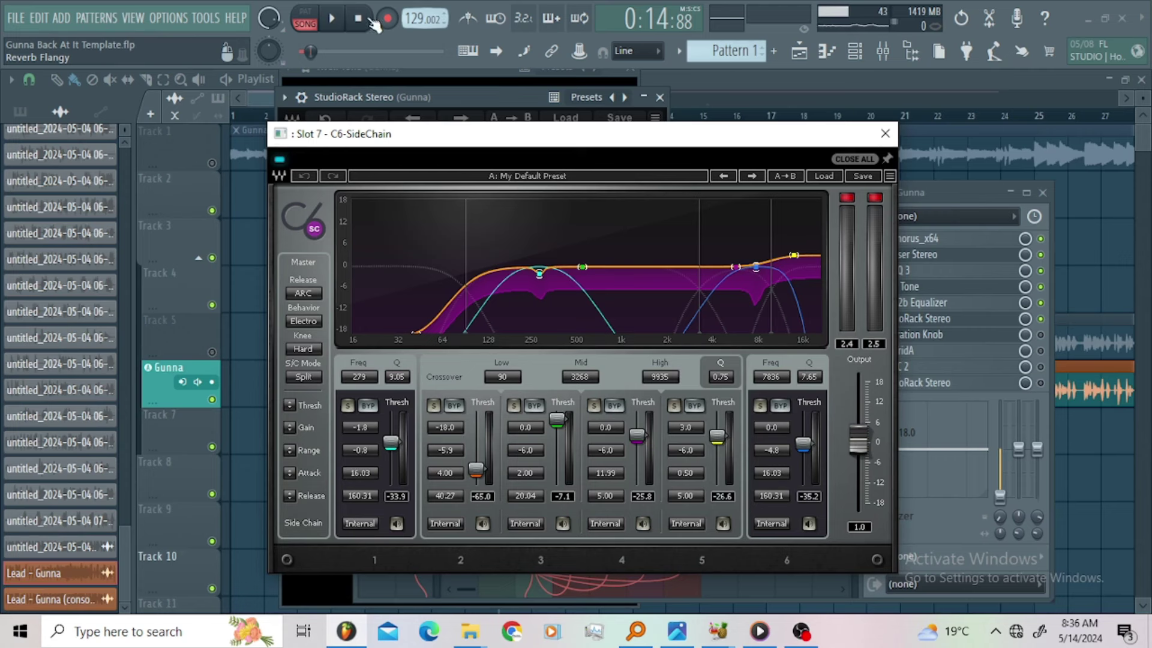
pyautogui.click(333, 20)
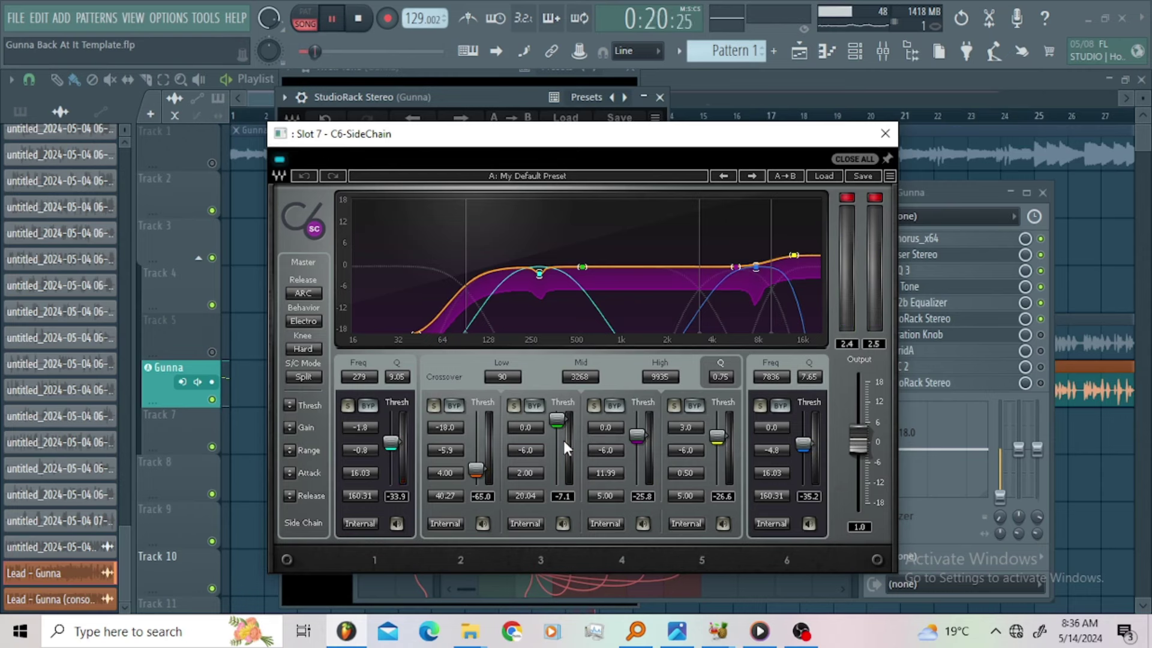
pyautogui.press('space')
pyautogui.click(889, 144)
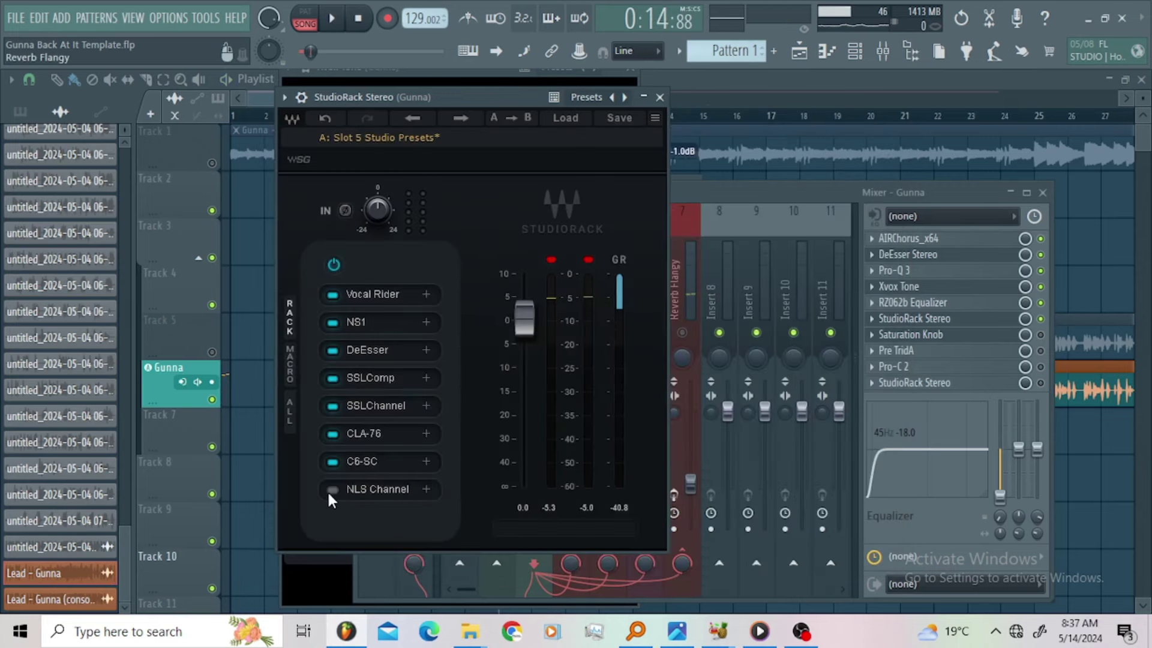
# Step: Enable NLS Channel in the StudioRack chain, audition the vocal through it, close its window and stop playback
pyautogui.click(365, 487)
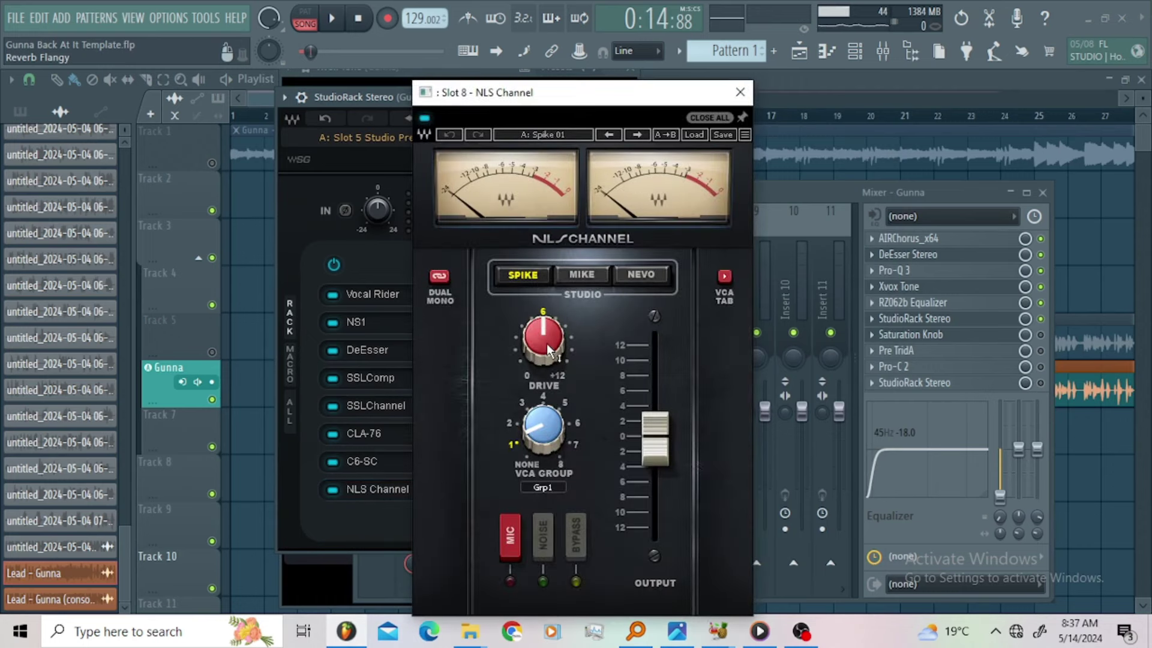
pyautogui.moveTo(547, 350)
pyautogui.click(341, 22)
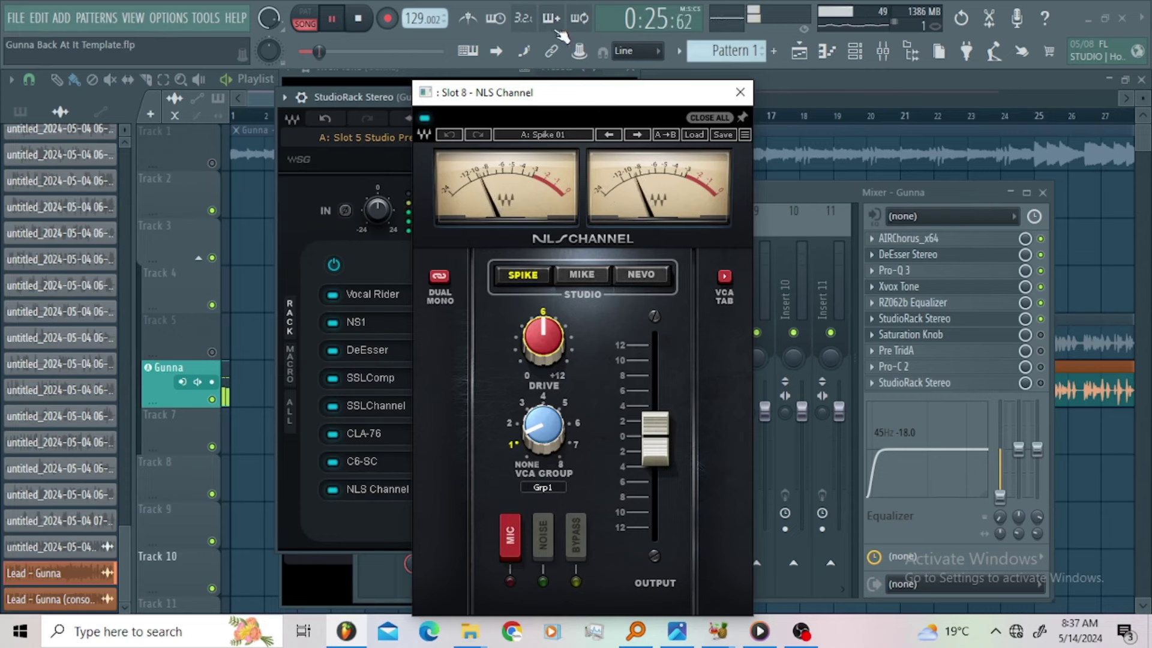
pyautogui.click(739, 96)
pyautogui.press('space')
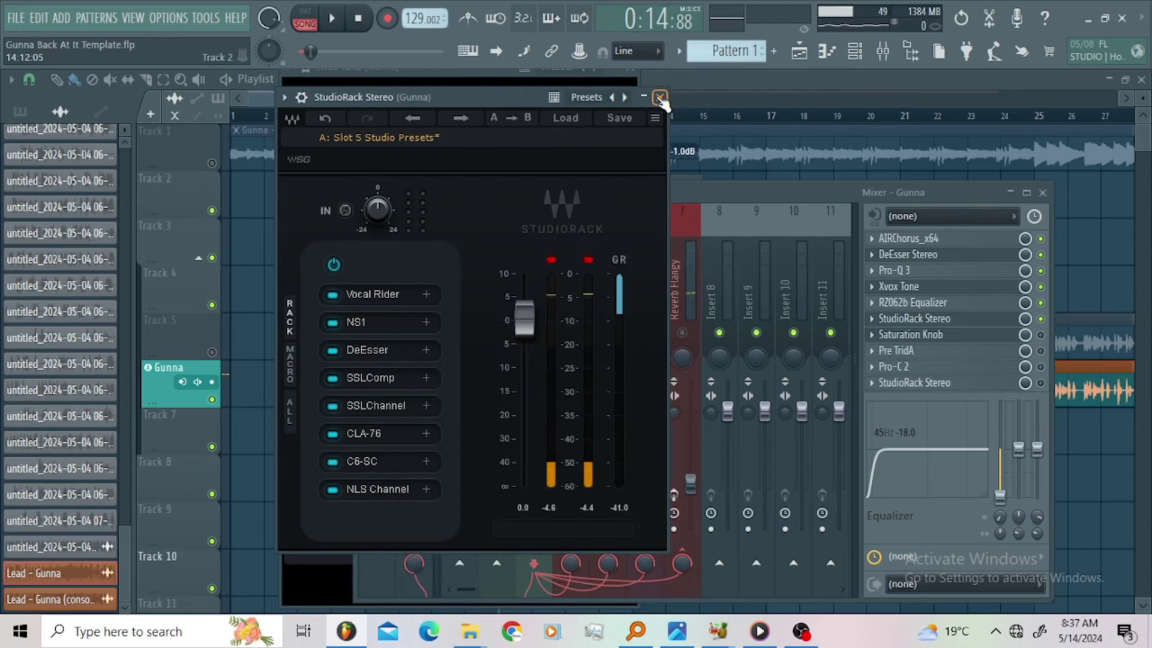
# Step: Close the StudioRack and Xvox Tone windows and unmute the instrumental on Track 1, keeping the mixer in view
pyautogui.click(545, 277)
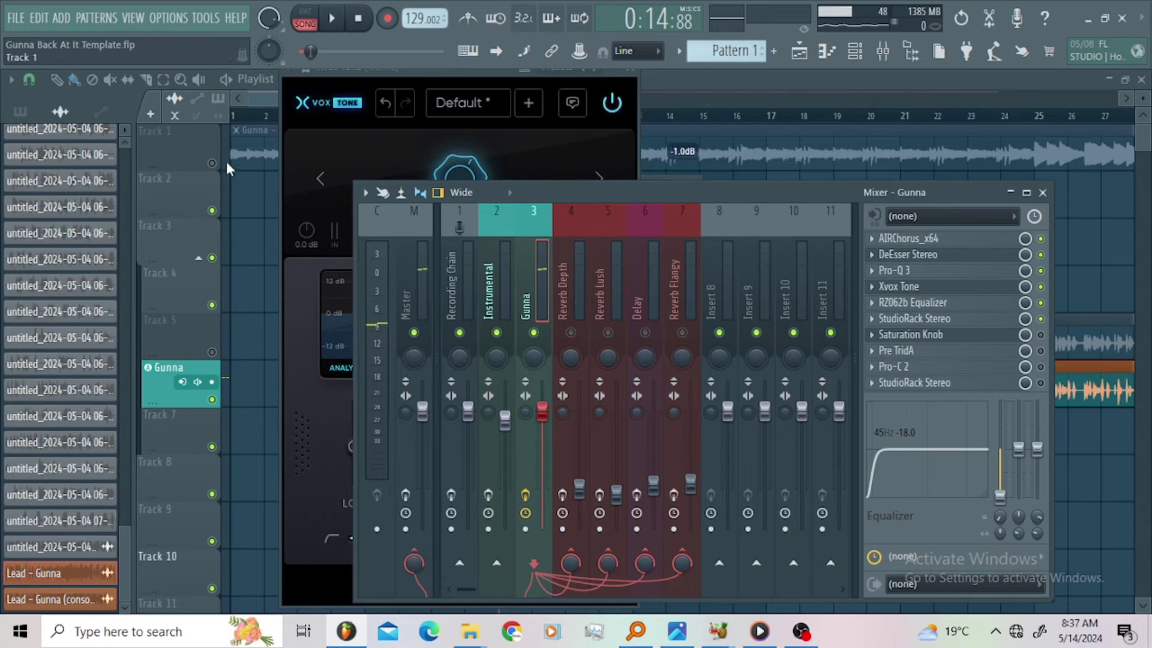
pyautogui.click(827, 52)
pyautogui.click(883, 53)
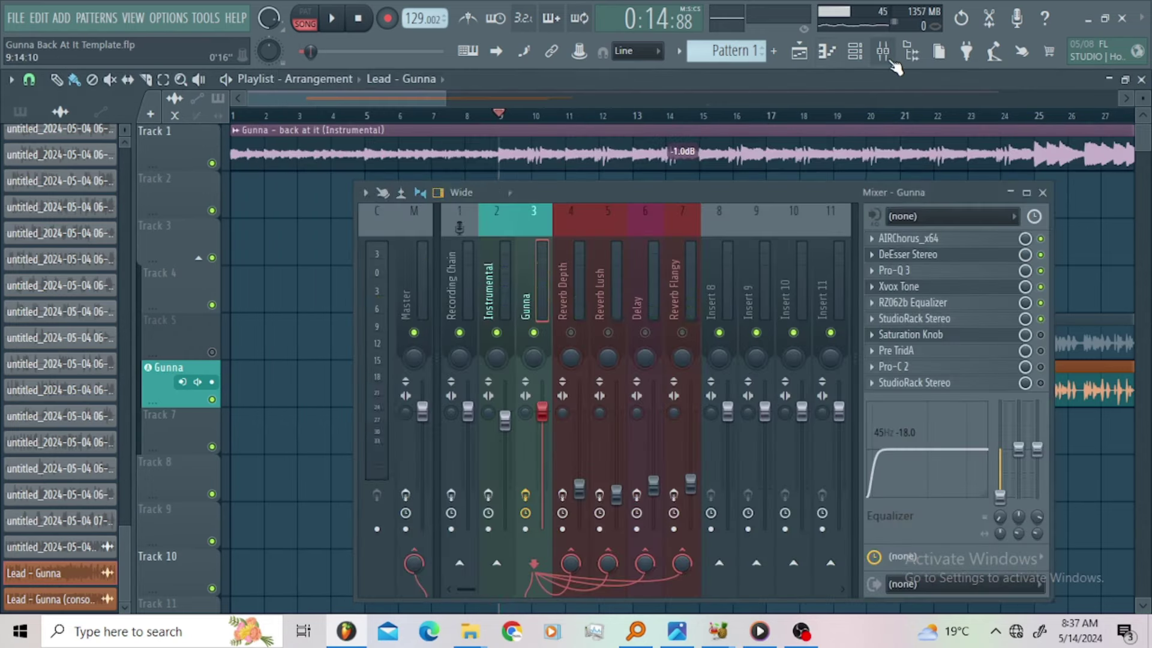
# Step: Play the vocal together with the instrumental and switch on the Instrumental mixer track's effects
pyautogui.press('space')
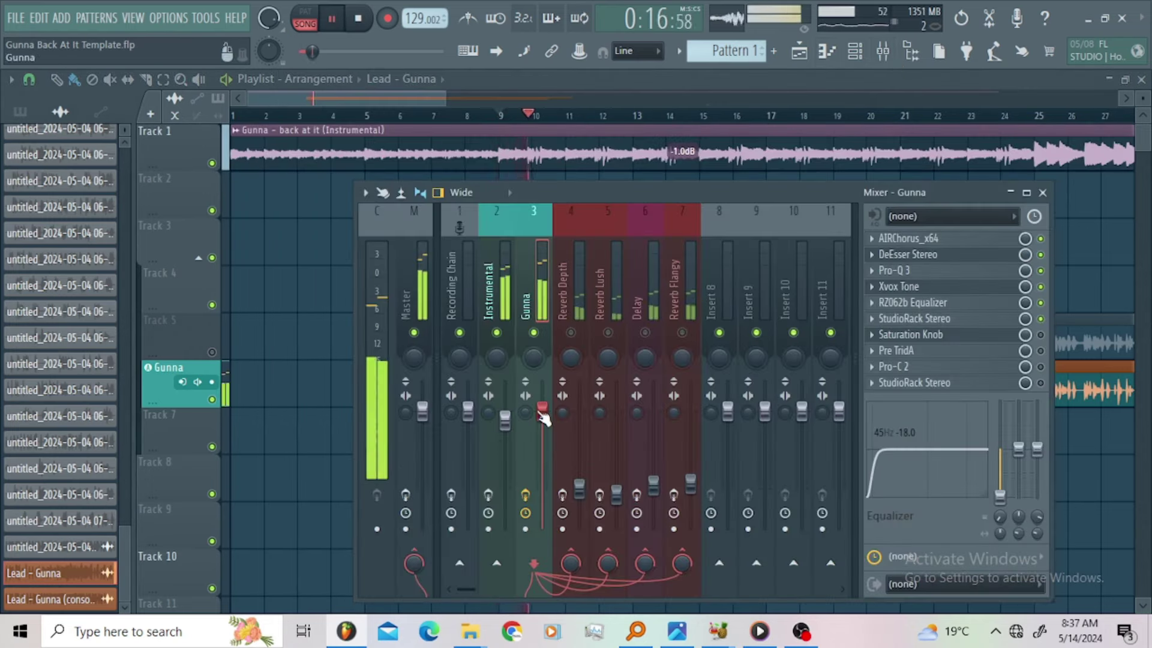
pyautogui.click(488, 495)
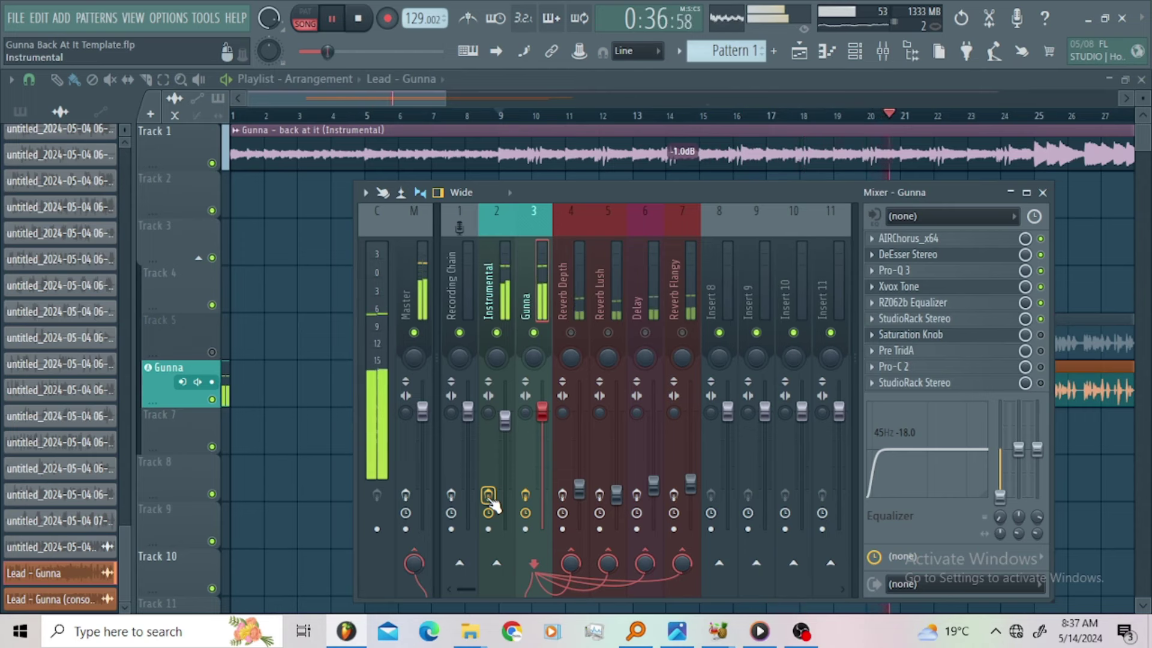
pyautogui.press('space')
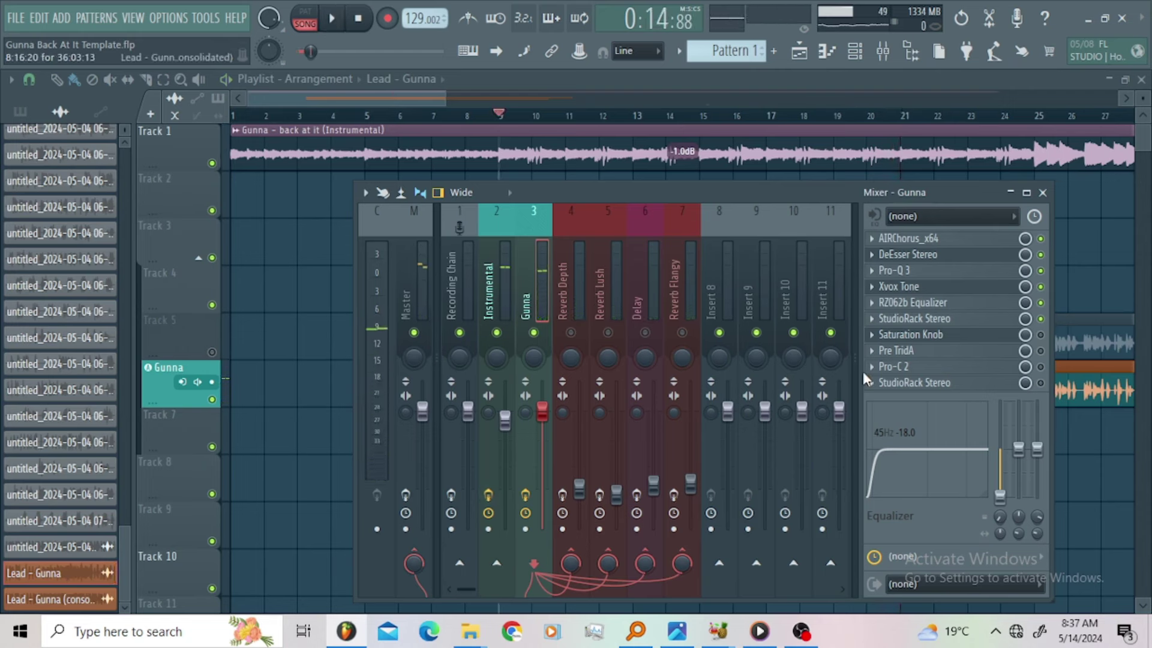
# Step: Enable and open Saturation Knob on the Gunna track, audition the mix through it and close its window
pyautogui.click(1041, 334)
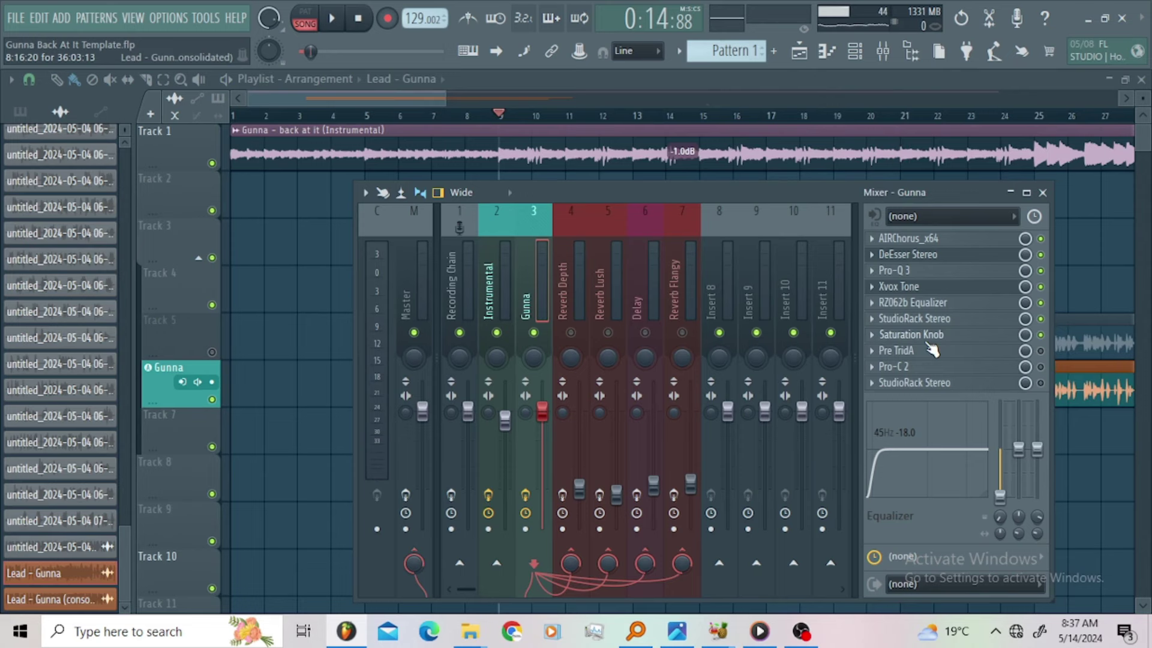
pyautogui.click(928, 341)
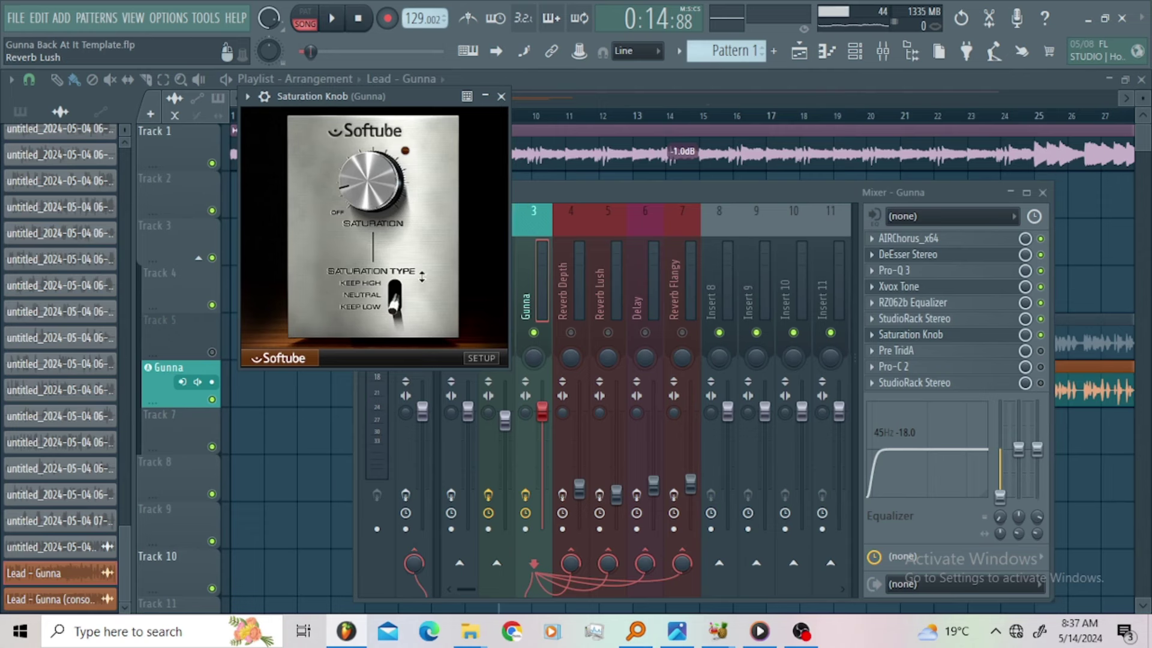
pyautogui.click(331, 19)
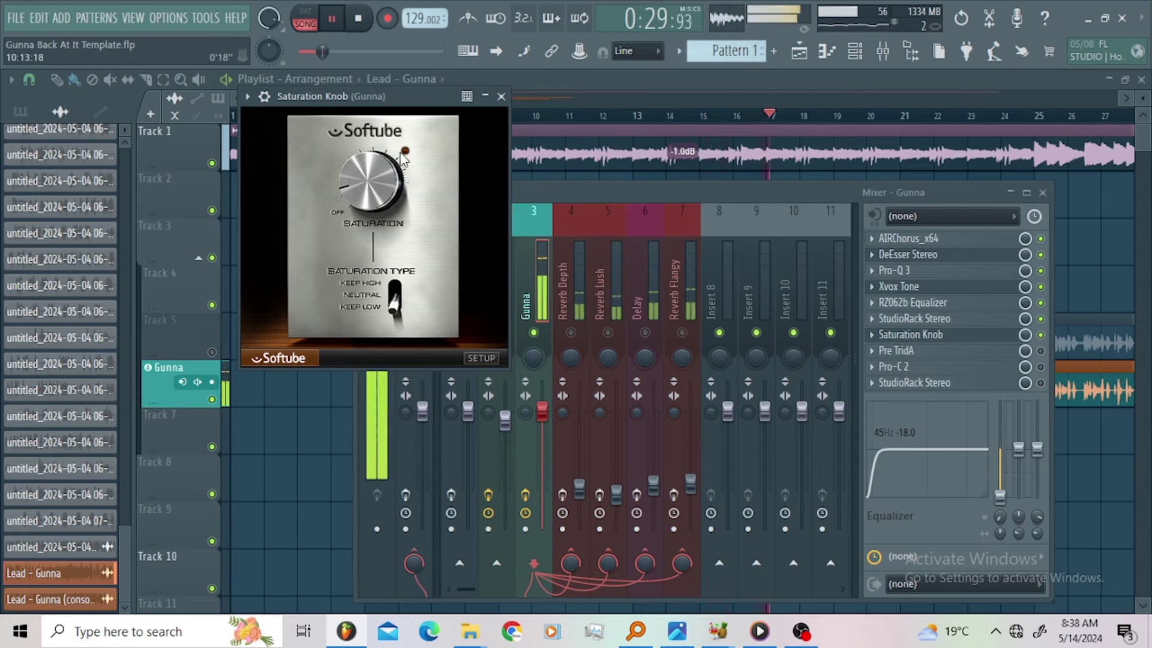
pyautogui.press('space')
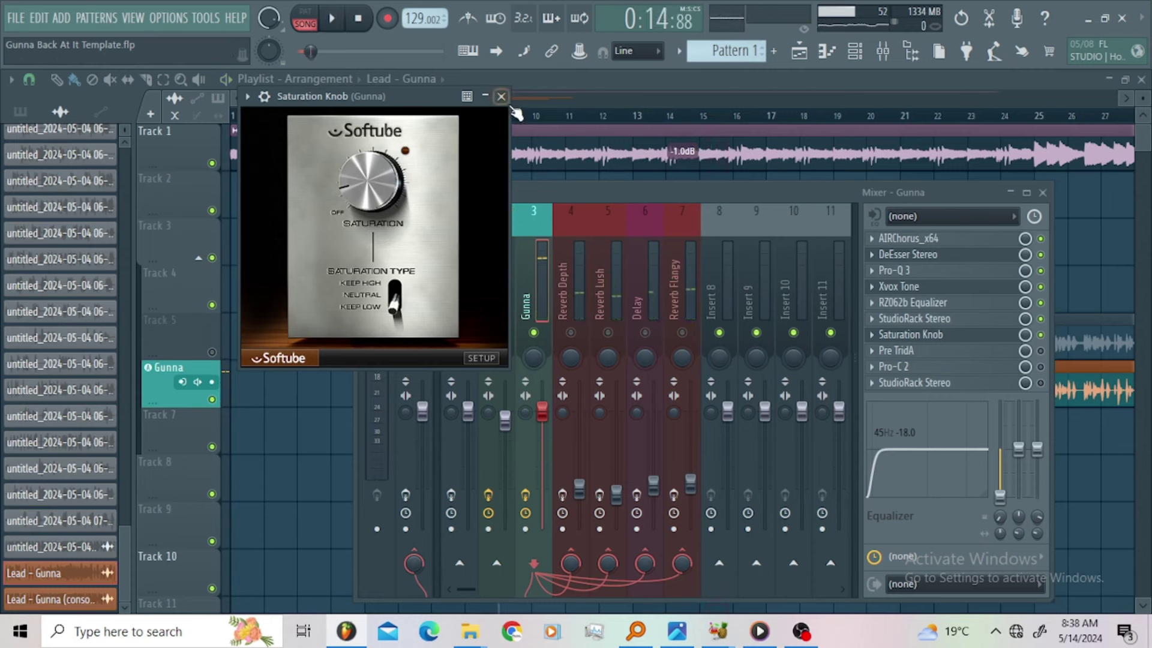
pyautogui.click(501, 95)
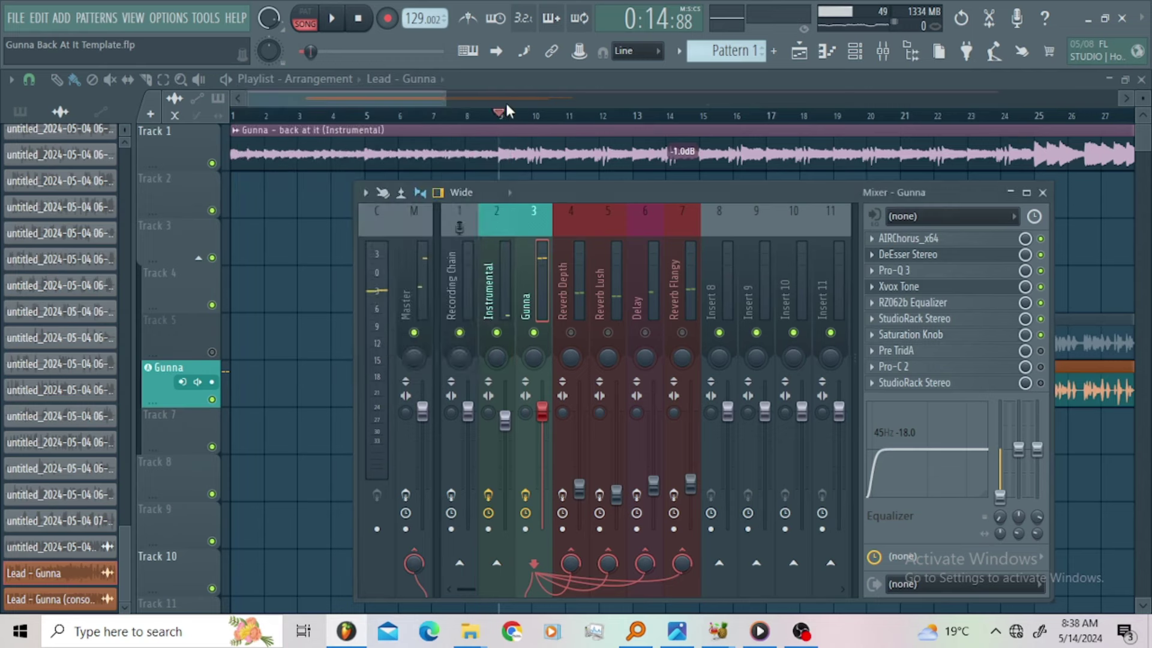
# Step: Enable and open Pre TridA on the Gunna track, audition the mix through it and close its window
pyautogui.click(1040, 350)
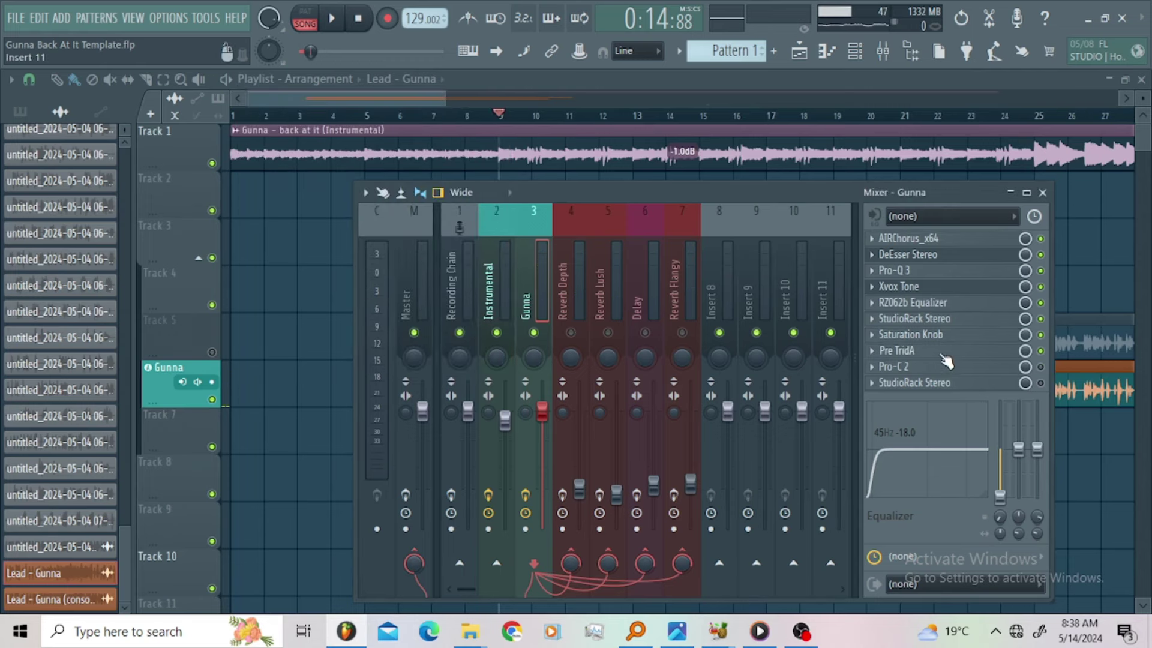
pyautogui.click(899, 350)
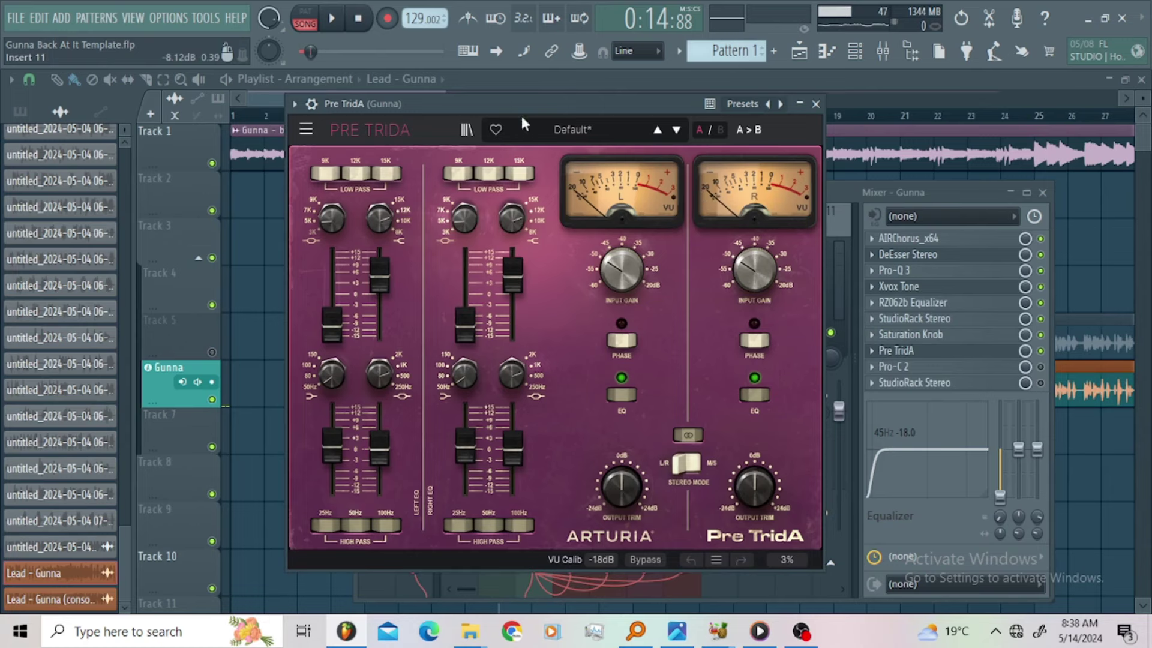
pyautogui.moveTo(562, 111); pyautogui.dragTo(601, 113)
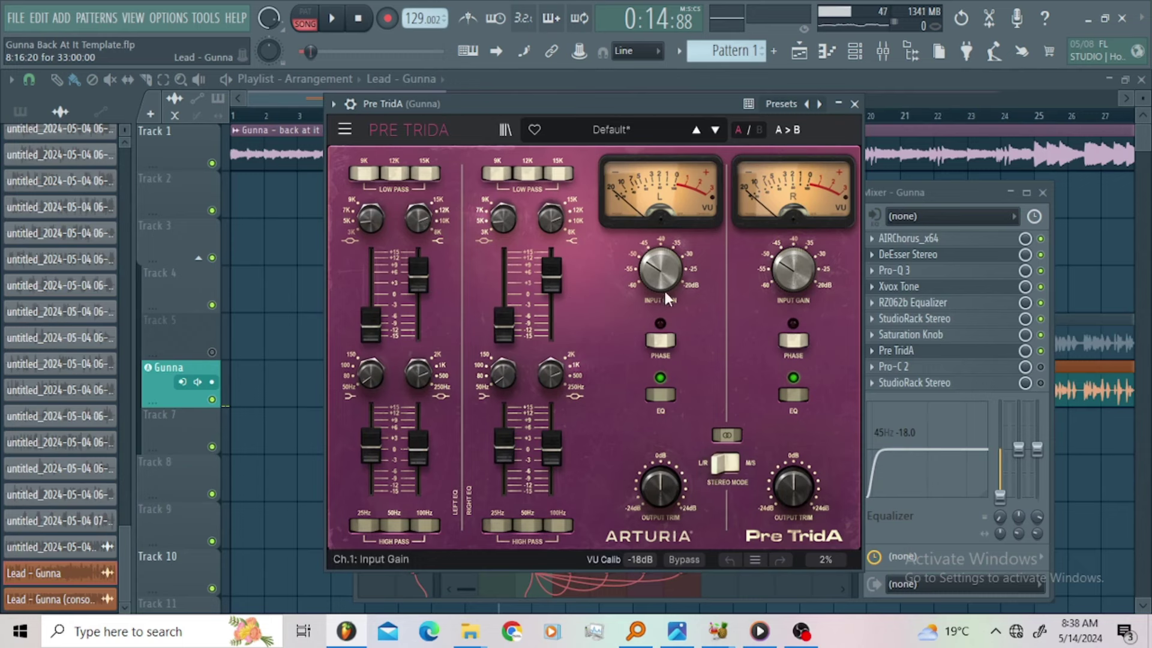
pyautogui.moveTo(676, 285)
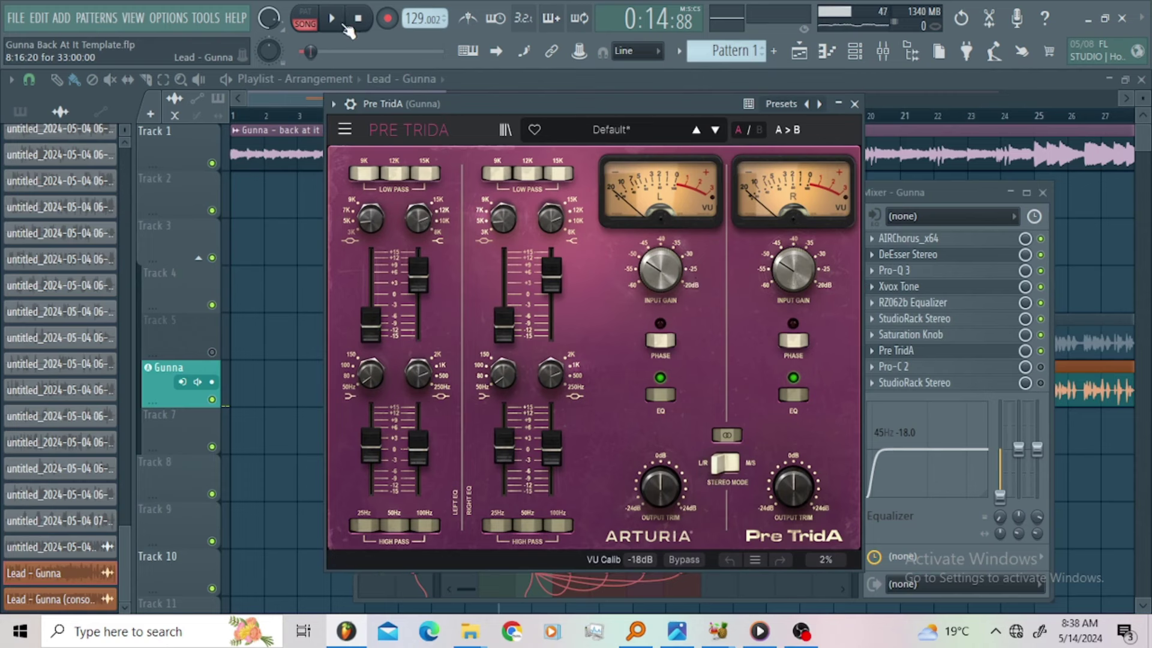
pyautogui.click(343, 26)
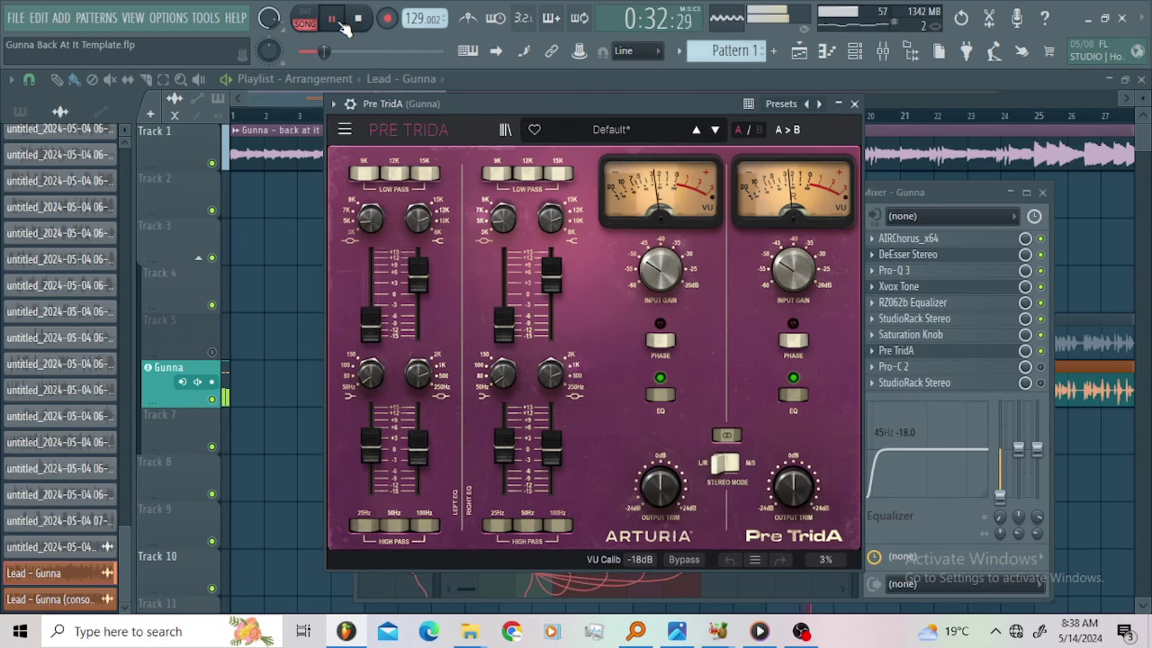
pyautogui.click(358, 19)
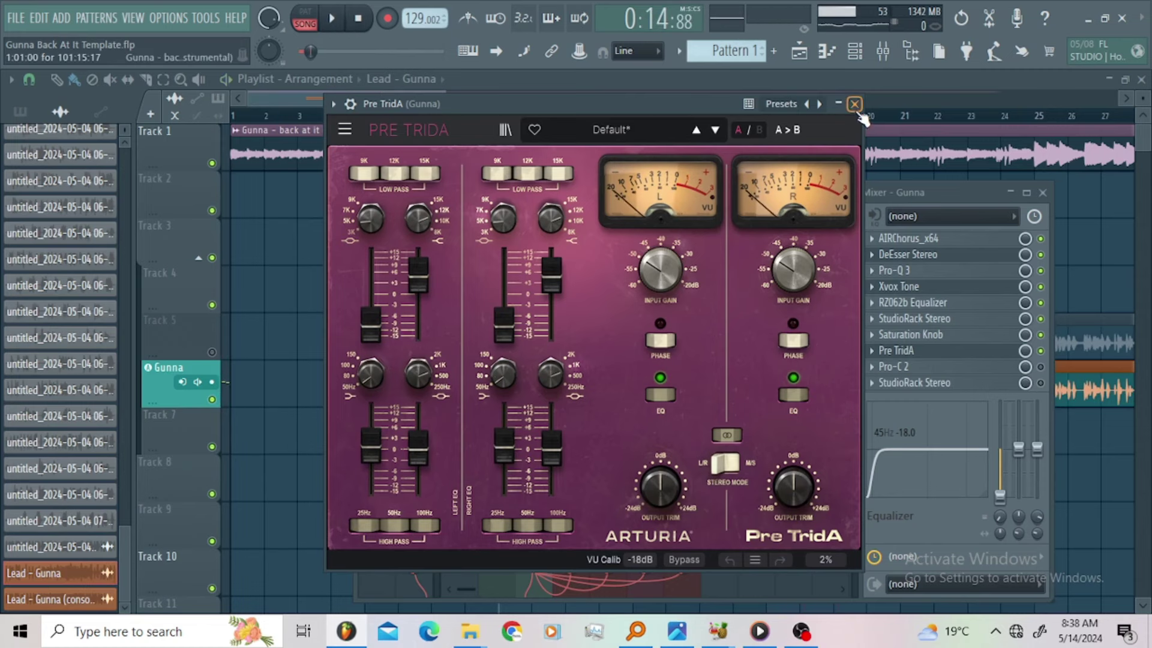
pyautogui.click(854, 105)
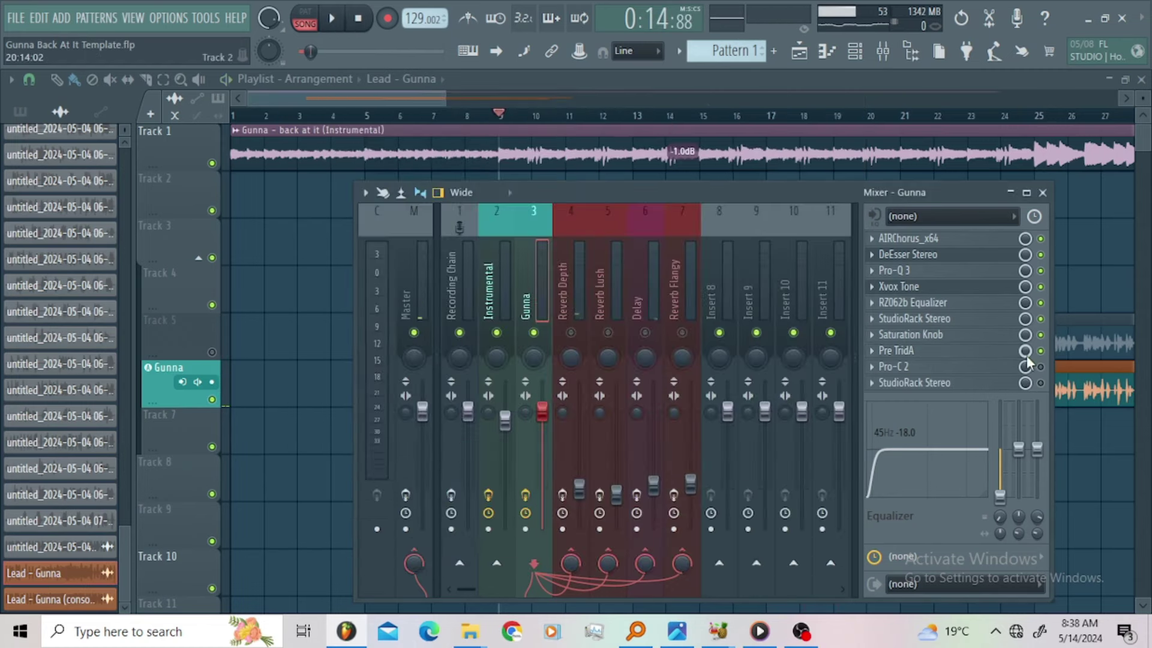
# Step: Enable Pro-C 2 on the Gunna track, move its window into view, audition the mix through it and close it
pyautogui.click(930, 368)
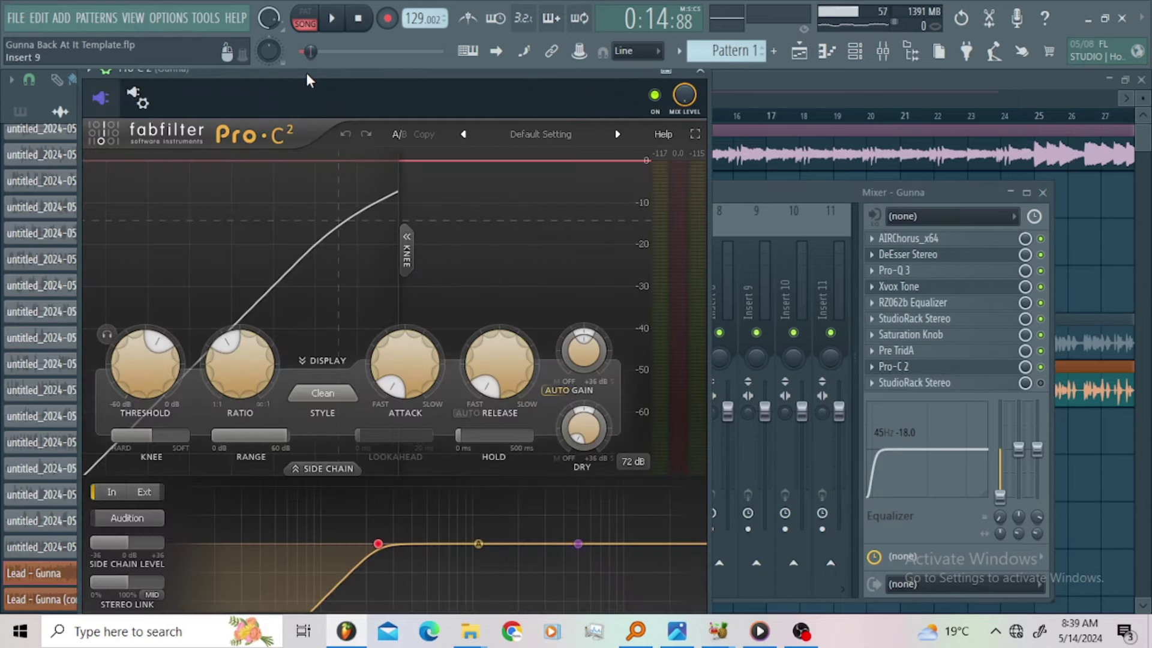
pyautogui.moveTo(306, 73); pyautogui.dragTo(498, 50)
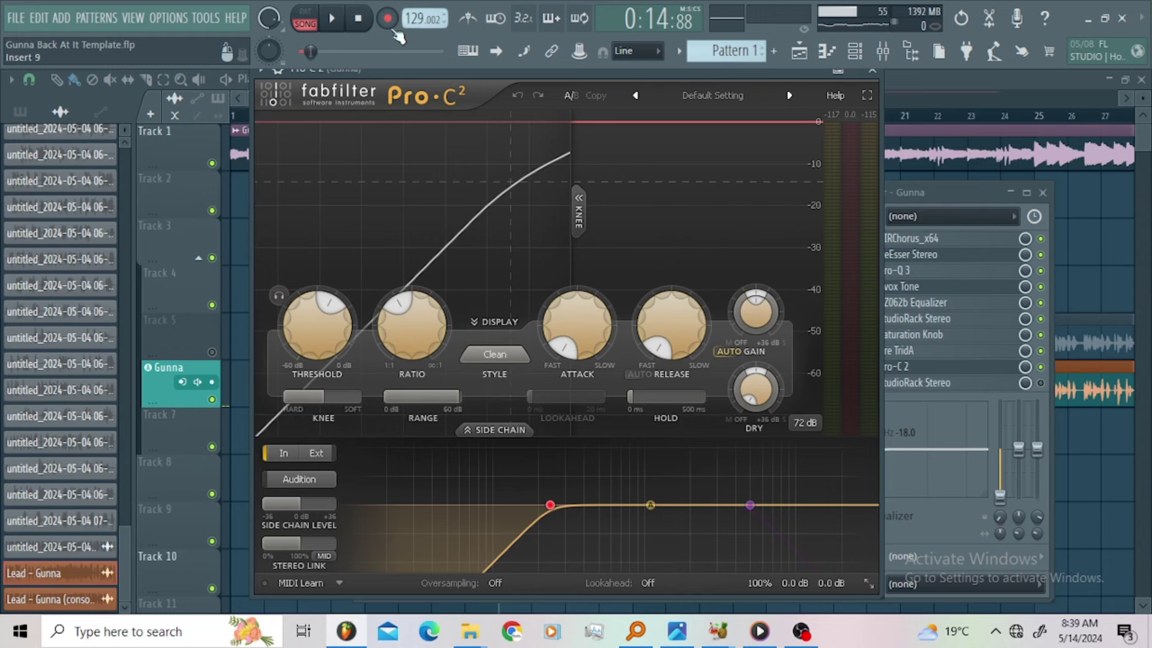
pyautogui.click(334, 20)
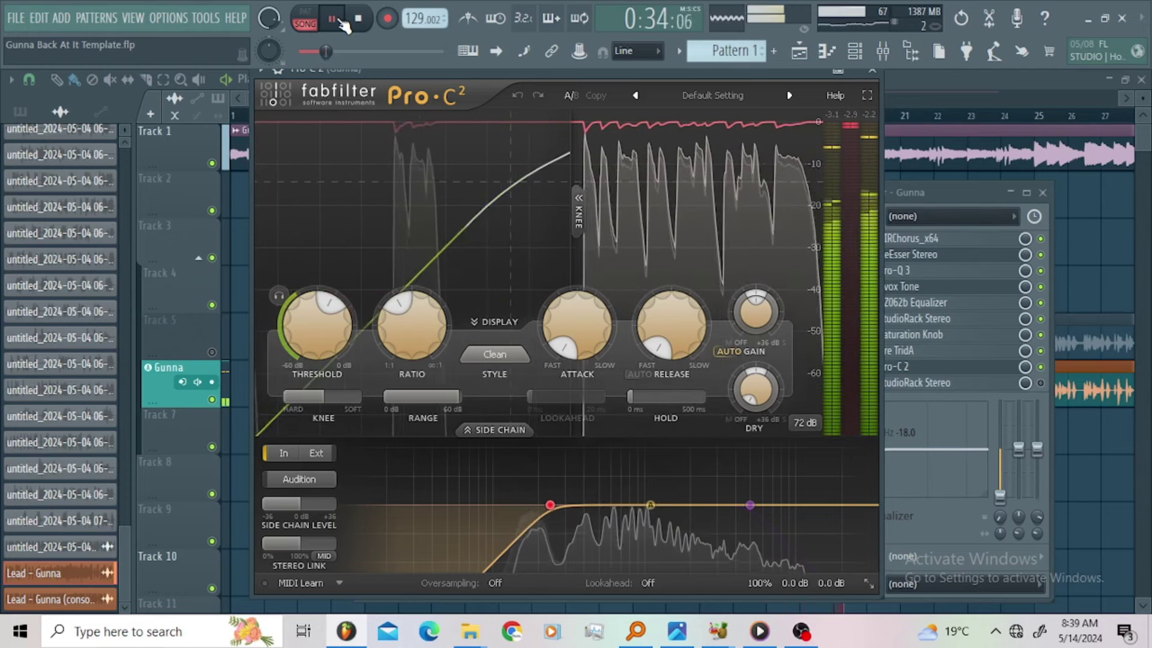
pyautogui.press('space')
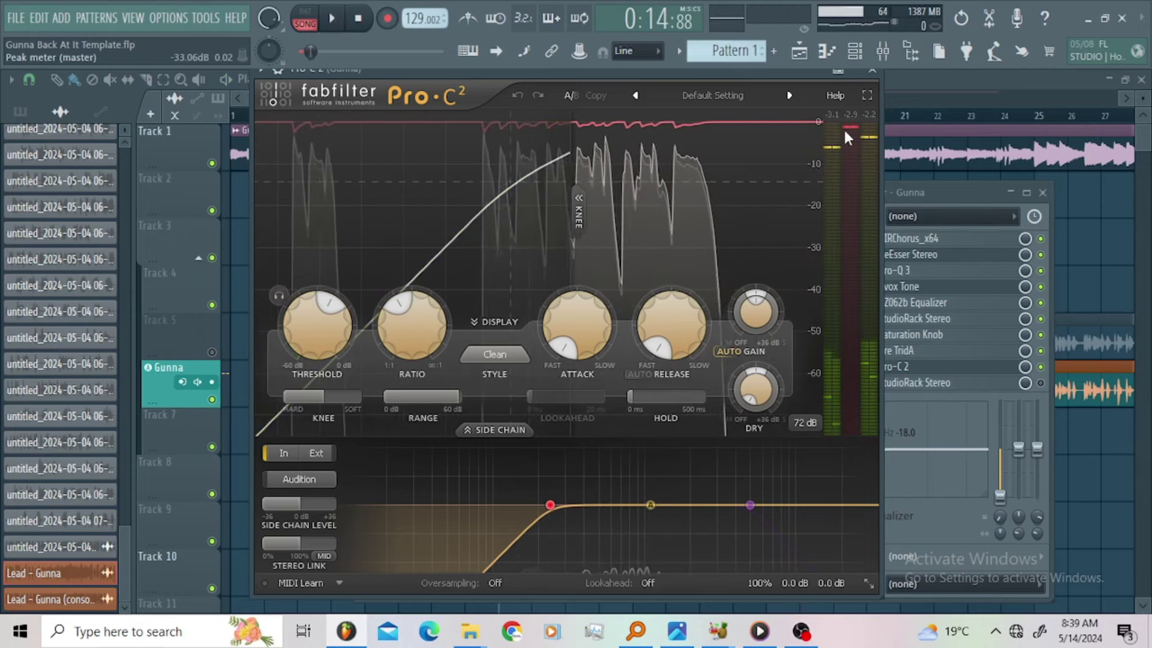
pyautogui.click(1033, 364)
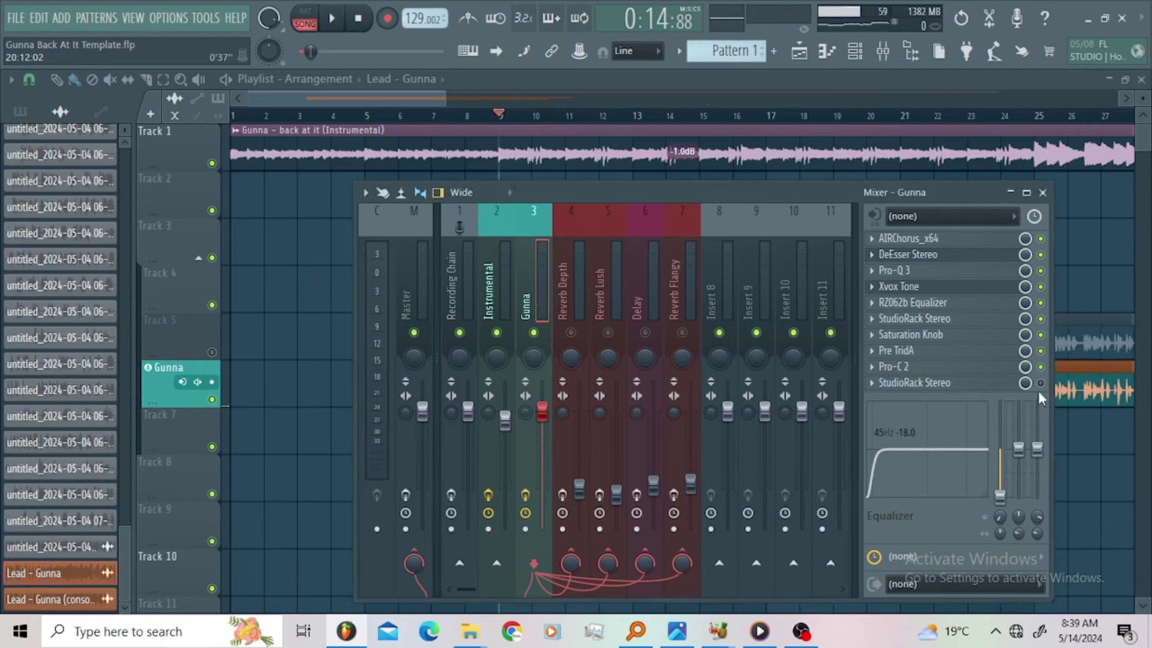
# Step: Enable and open the last StudioRack Stereo on the Gunna track and switch off its plugins, from VEQ4 through L1 limiter
pyautogui.click(960, 382)
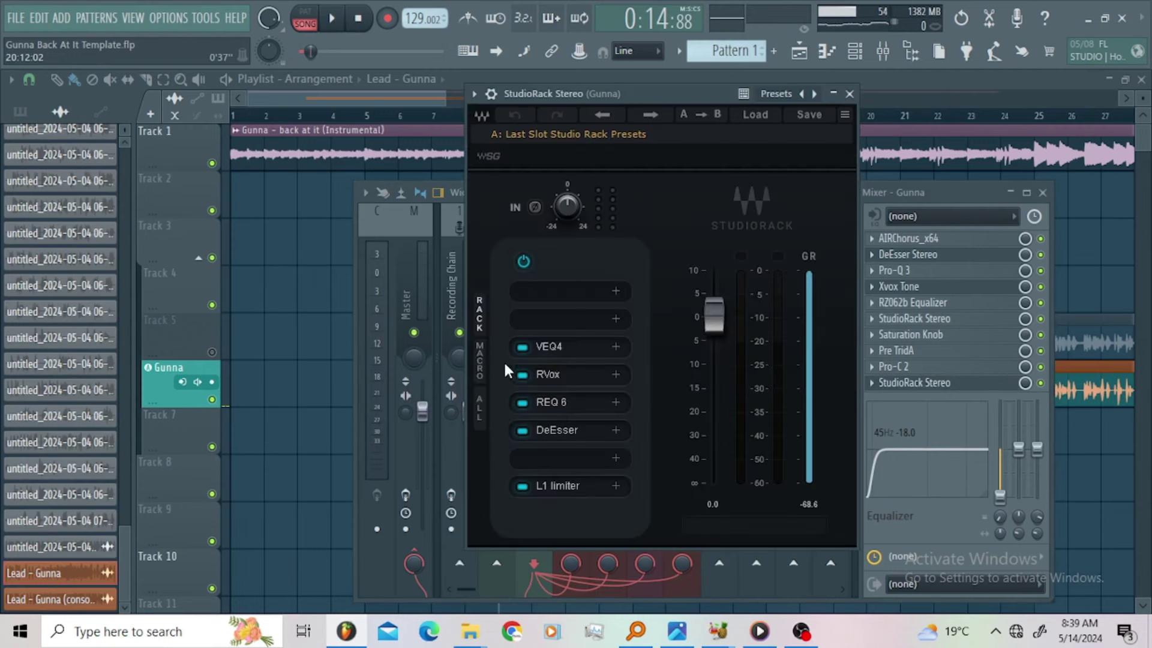
pyautogui.click(523, 375)
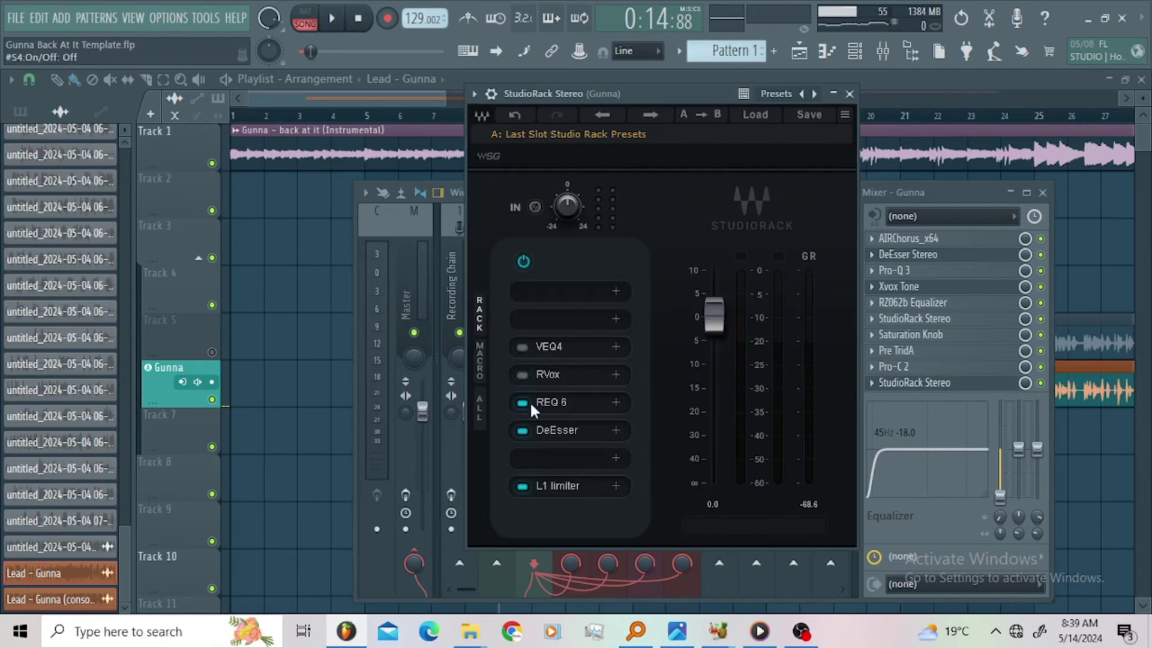
pyautogui.click(522, 486)
# Step: Turn VEQ4 back on in the last StudioRack chain and open its equalizer window
pyautogui.click(522, 346)
pyautogui.click(539, 343)
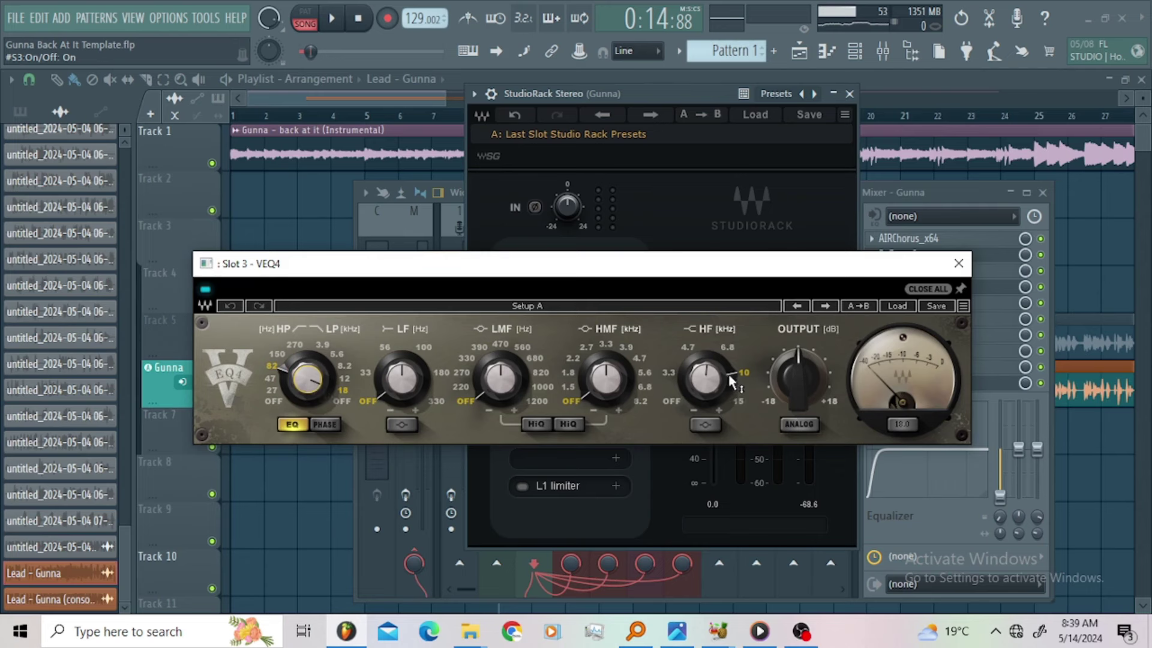
# Step: Check the HF gain value in VEQ4 without altering it and close the equalizer window
pyautogui.doubleClick(711, 375)
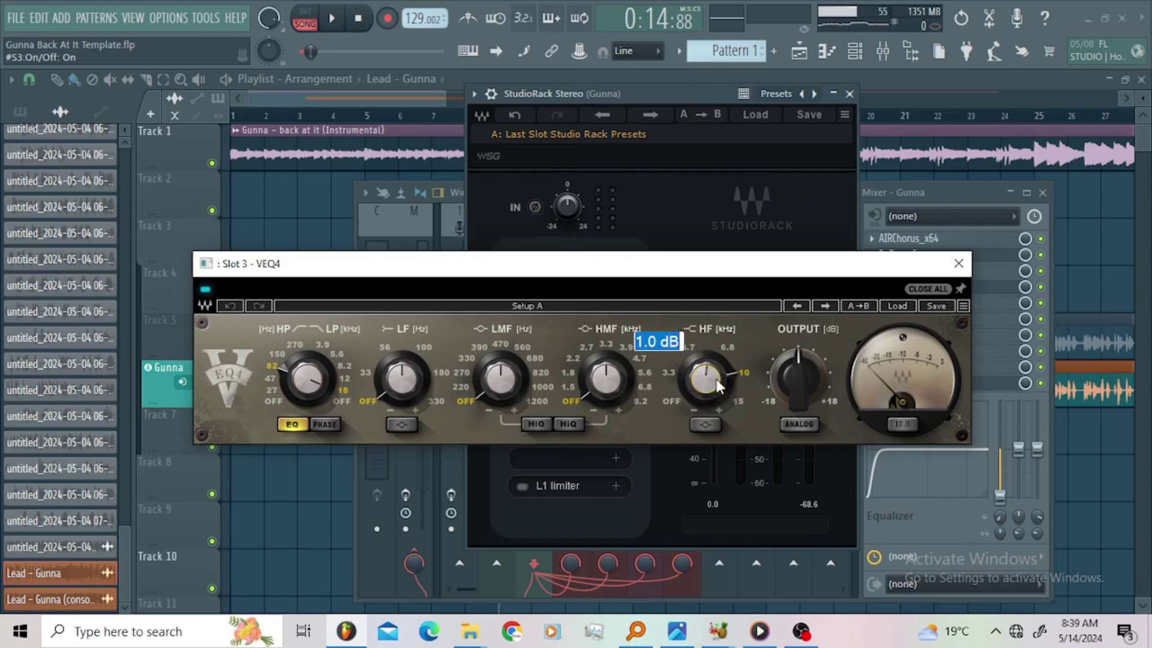
pyautogui.click(962, 267)
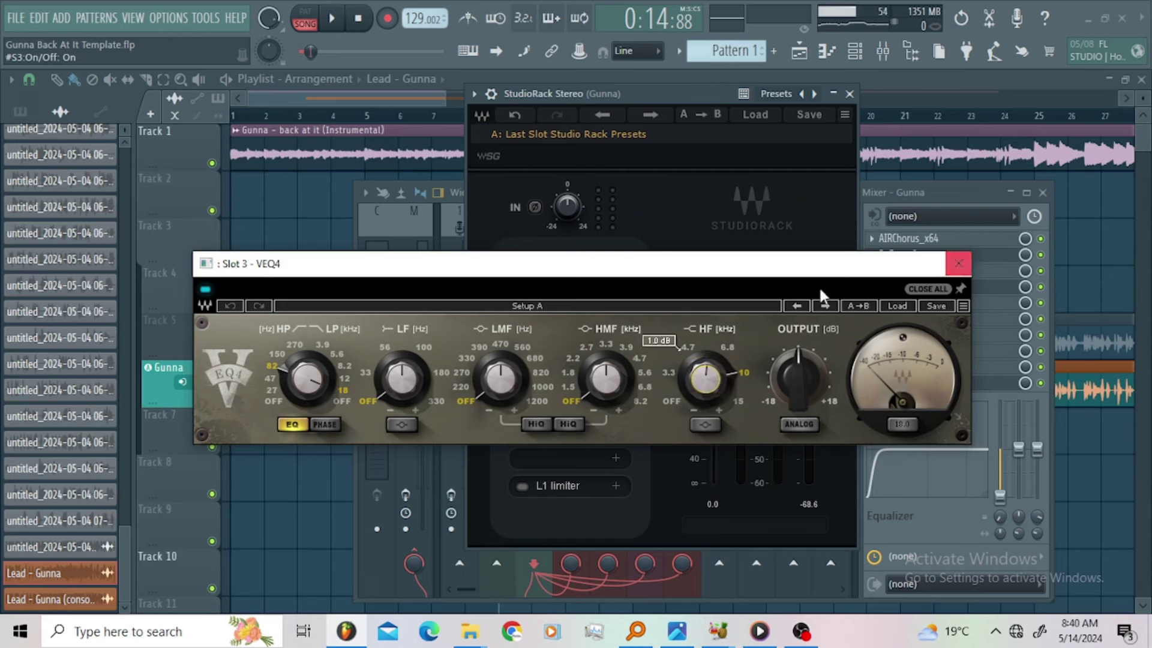
pyautogui.click(958, 264)
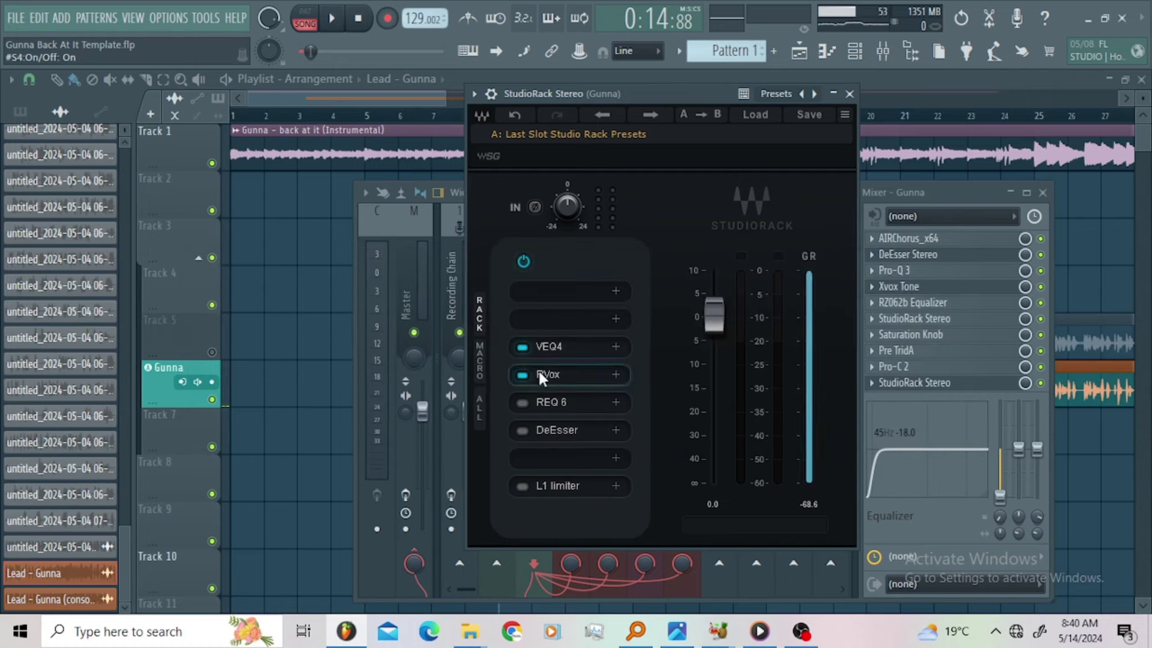
# Step: Enable and open RVox in the last StudioRack chain, audition the mix through it and close its window
pyautogui.click(538, 370)
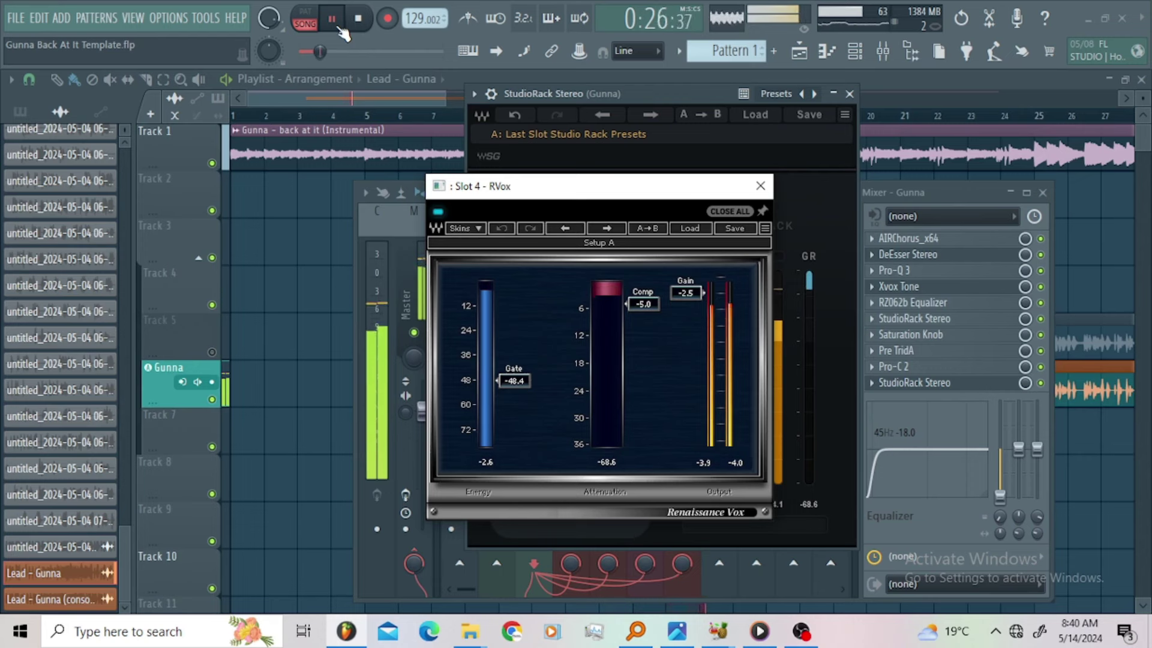
pyautogui.press('space')
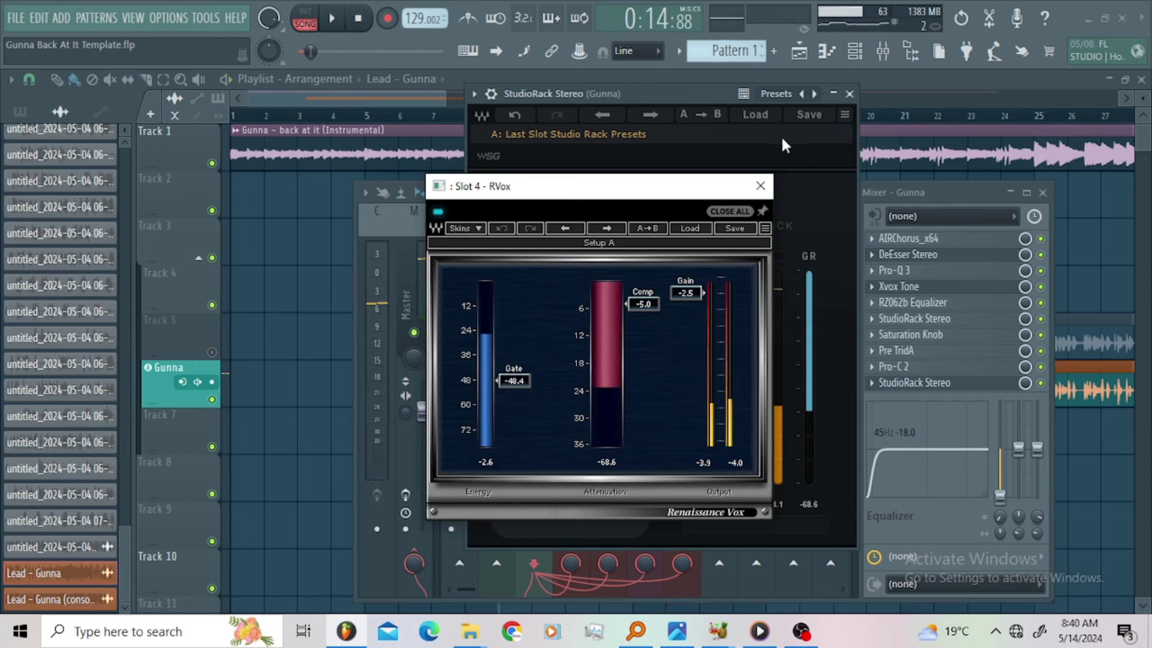
pyautogui.click(760, 186)
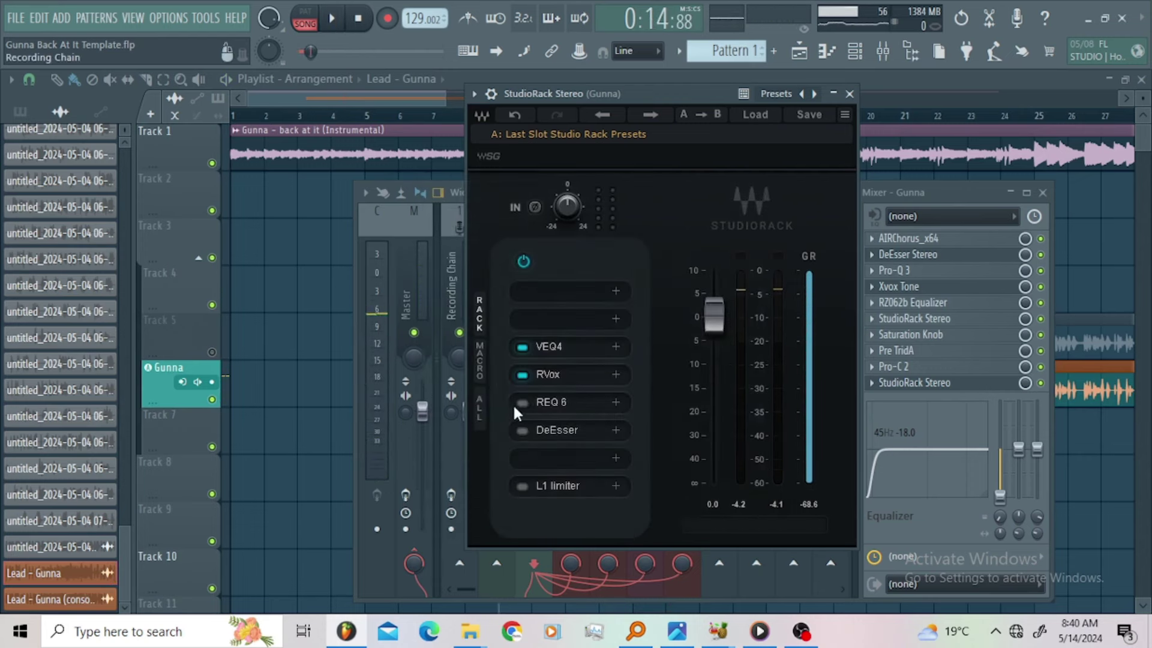
# Step: Enable and open REQ 6 in the StudioRack chain, compare the mix with it bypassed and active, and close it switched on
pyautogui.click(556, 402)
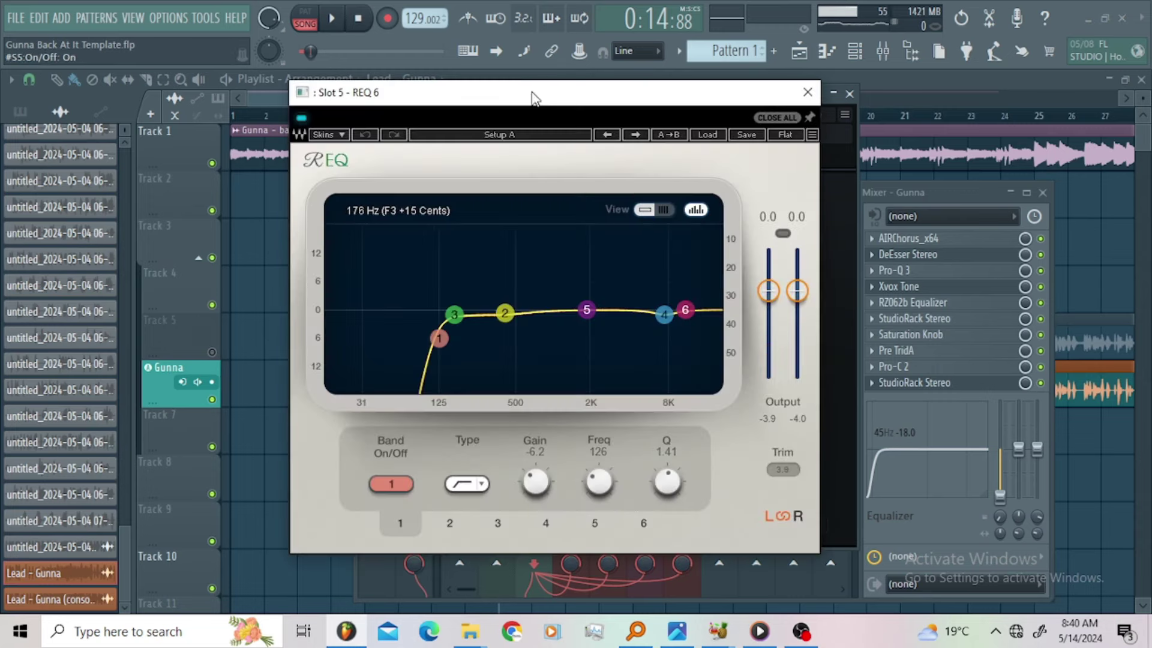
pyautogui.moveTo(531, 97); pyautogui.dragTo(519, 116)
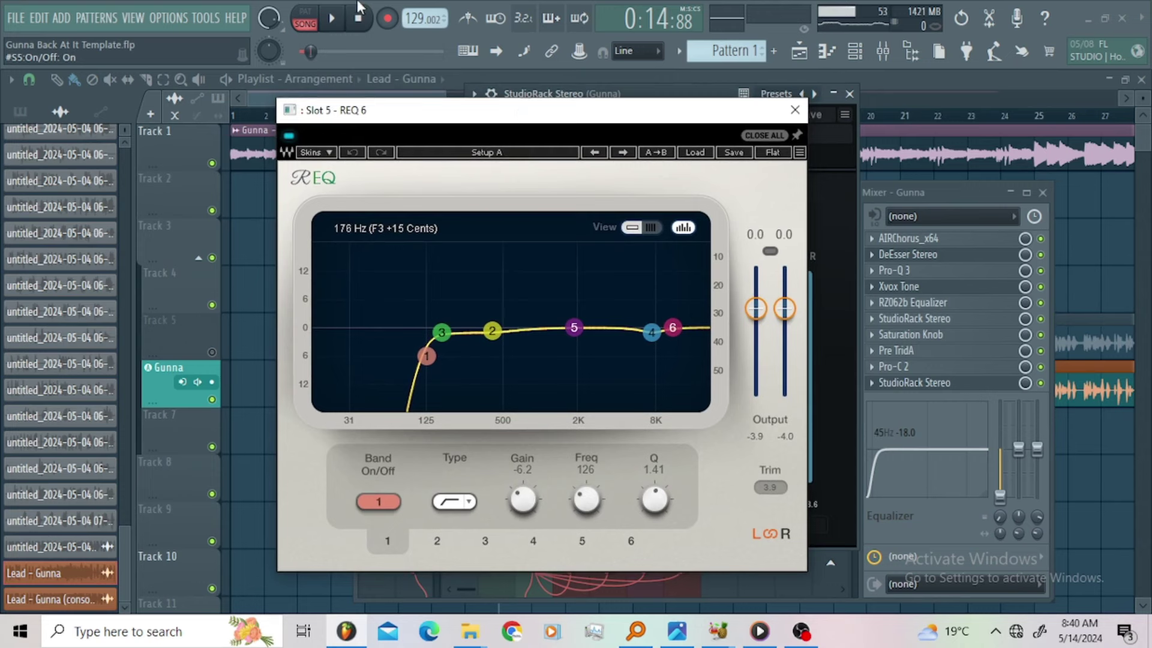
pyautogui.click(338, 27)
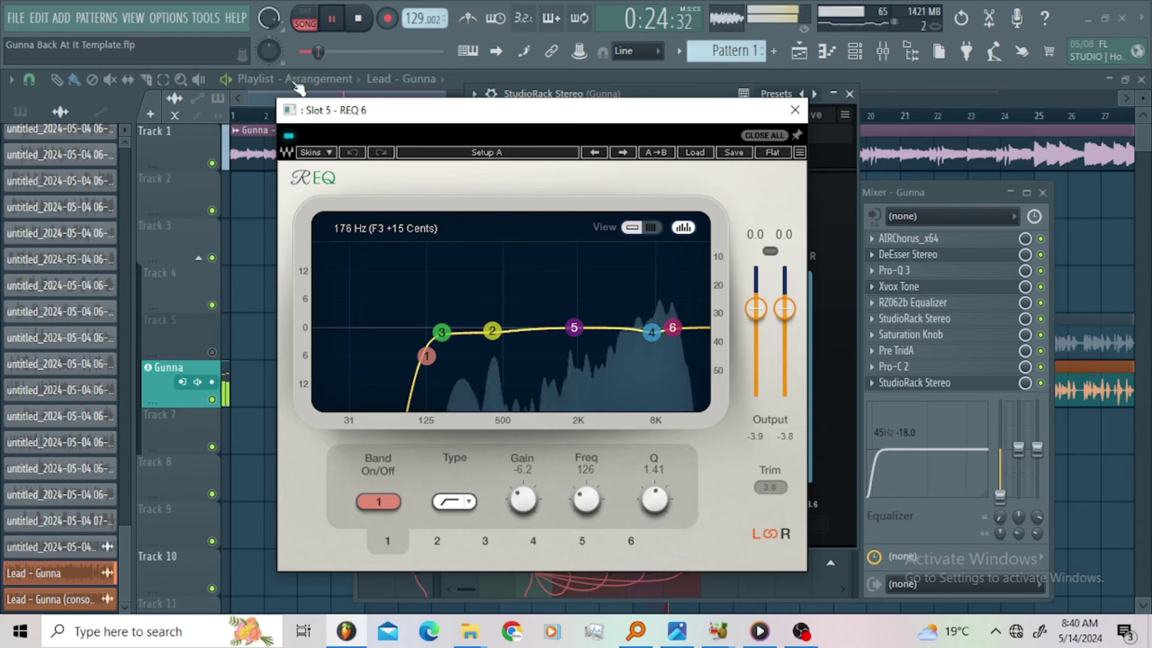
pyautogui.click(289, 136)
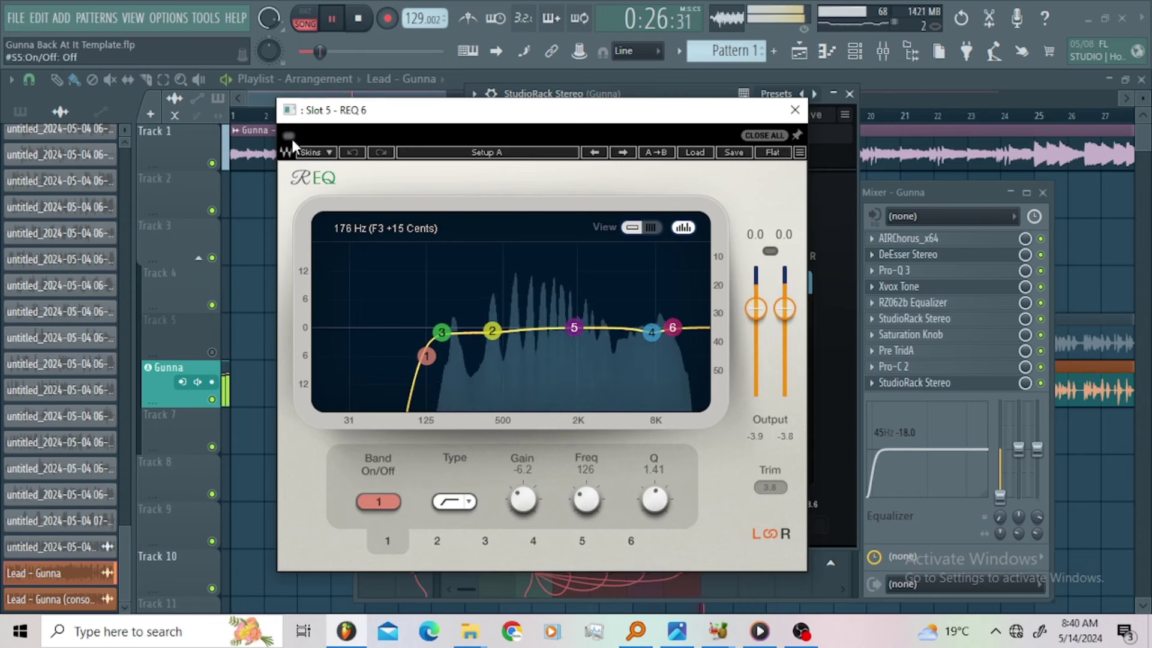
pyautogui.click(290, 137)
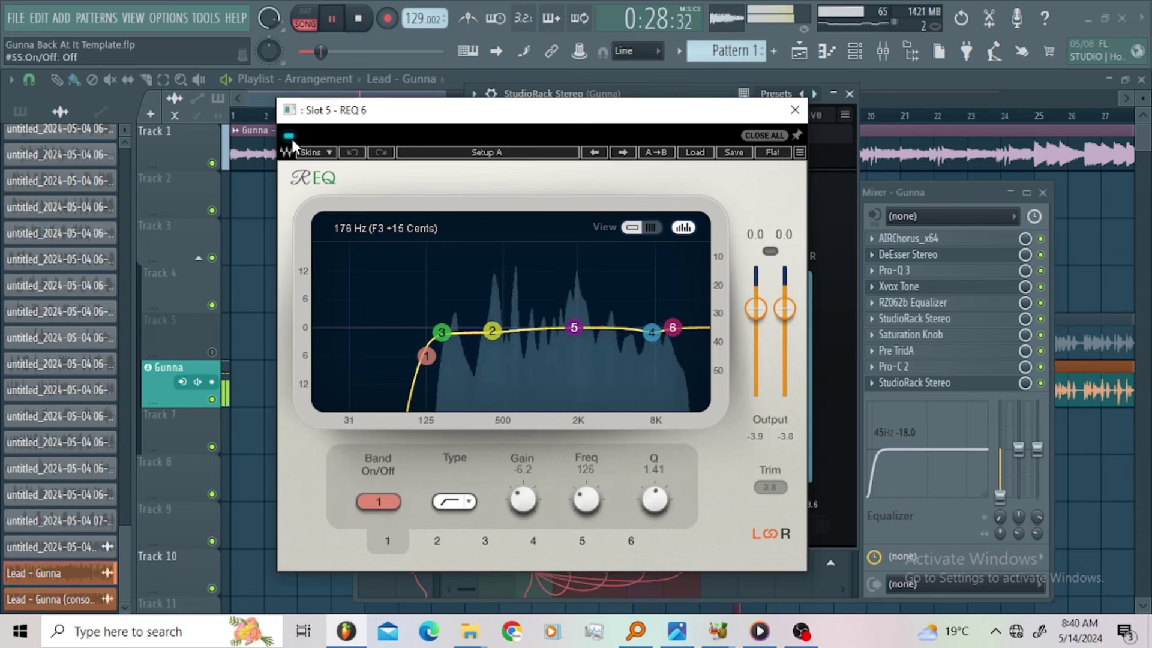
pyautogui.press('space')
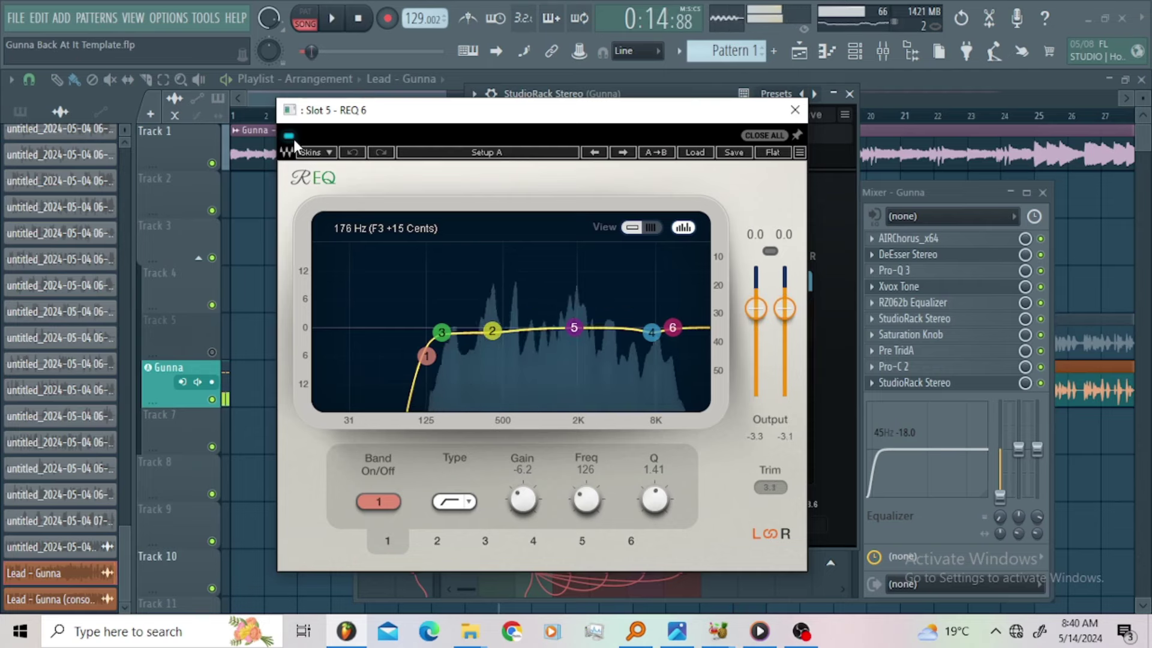
pyautogui.click(795, 110)
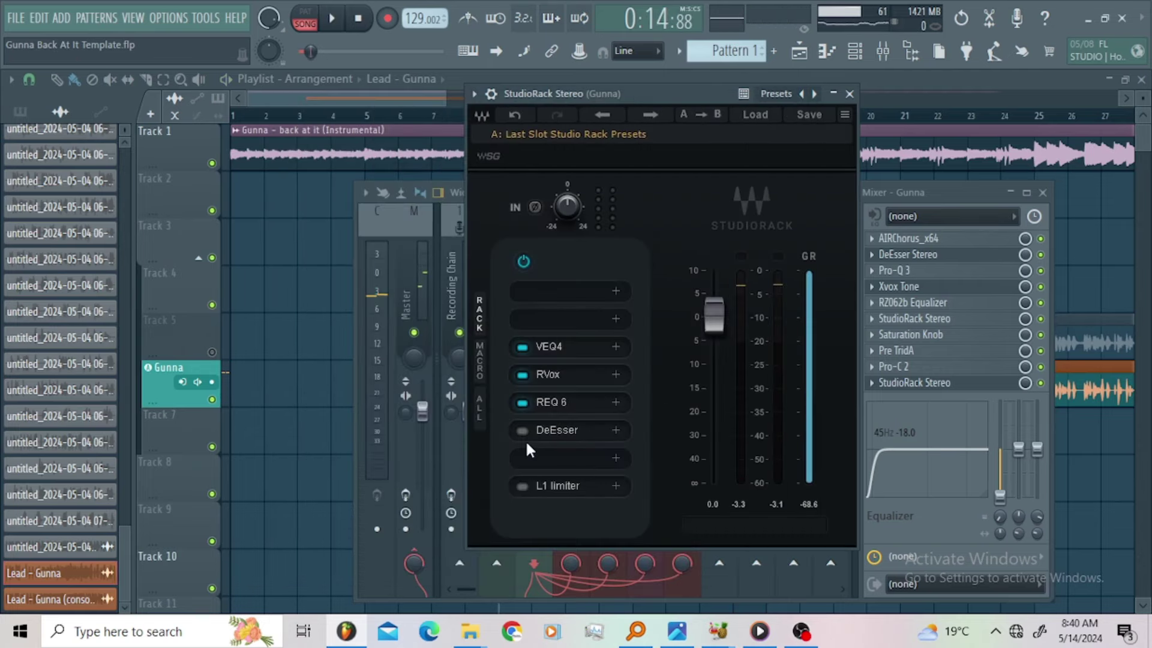
# Step: Turn on DeEsser in the StudioRack chain, open it and view its SideChain filter options without choosing another
pyautogui.click(523, 431)
pyautogui.click(576, 429)
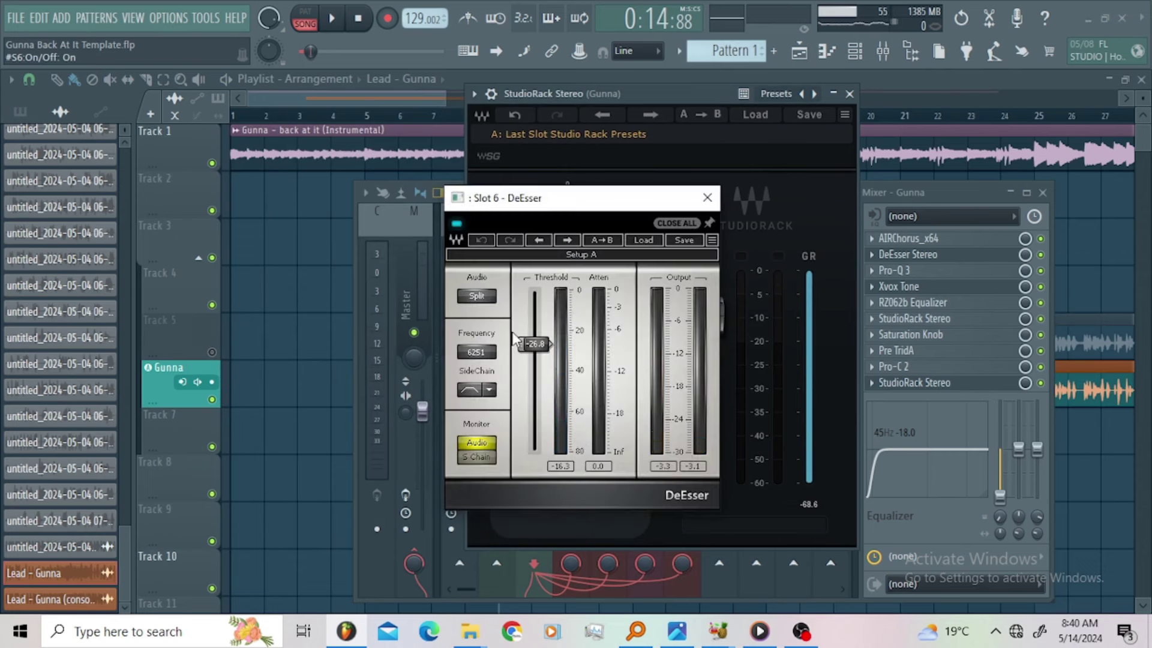
pyautogui.click(489, 390)
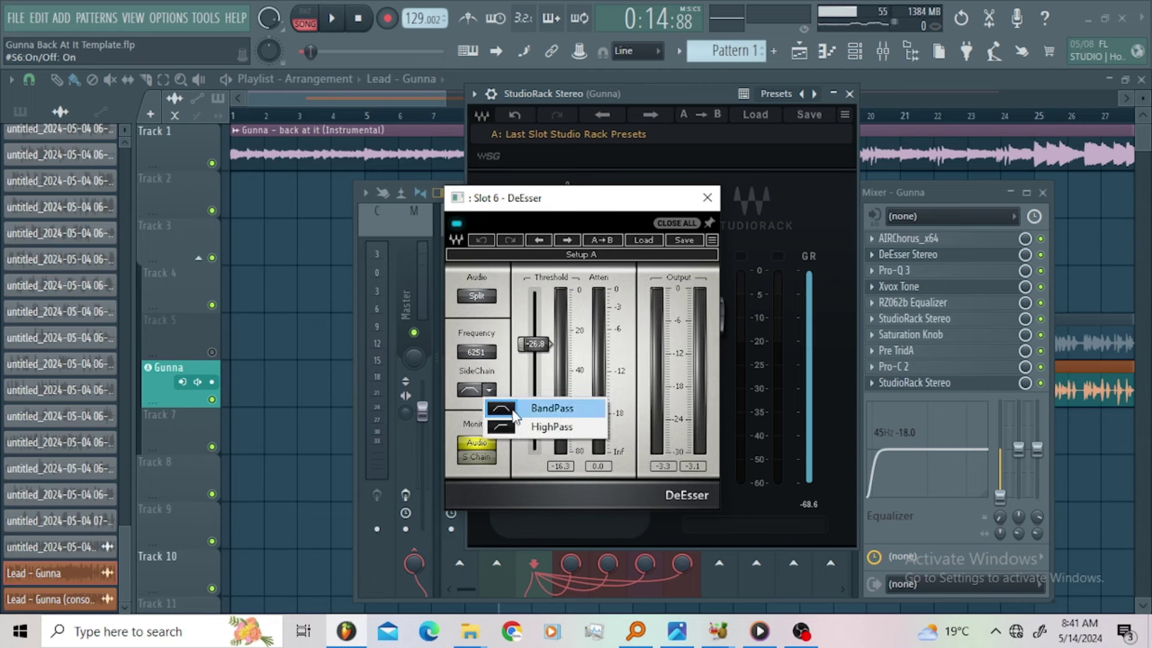
pyautogui.click(450, 366)
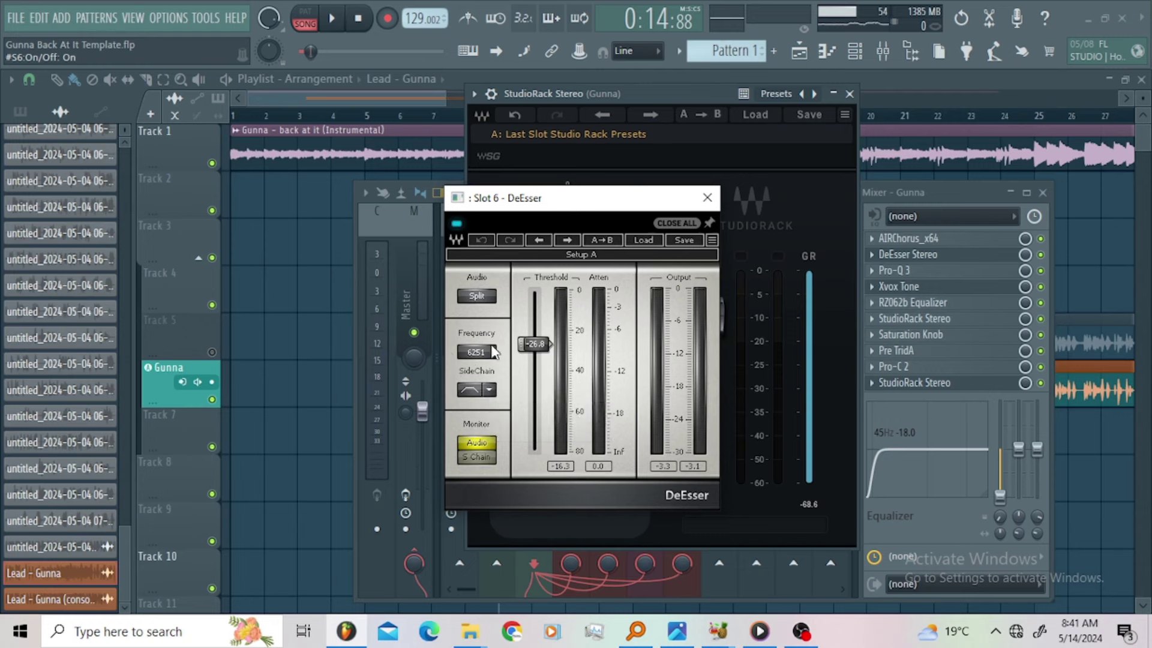
# Step: Lower the DeEsser threshold to -28.9 while the mix plays, then close its window and stop playback
pyautogui.click(329, 22)
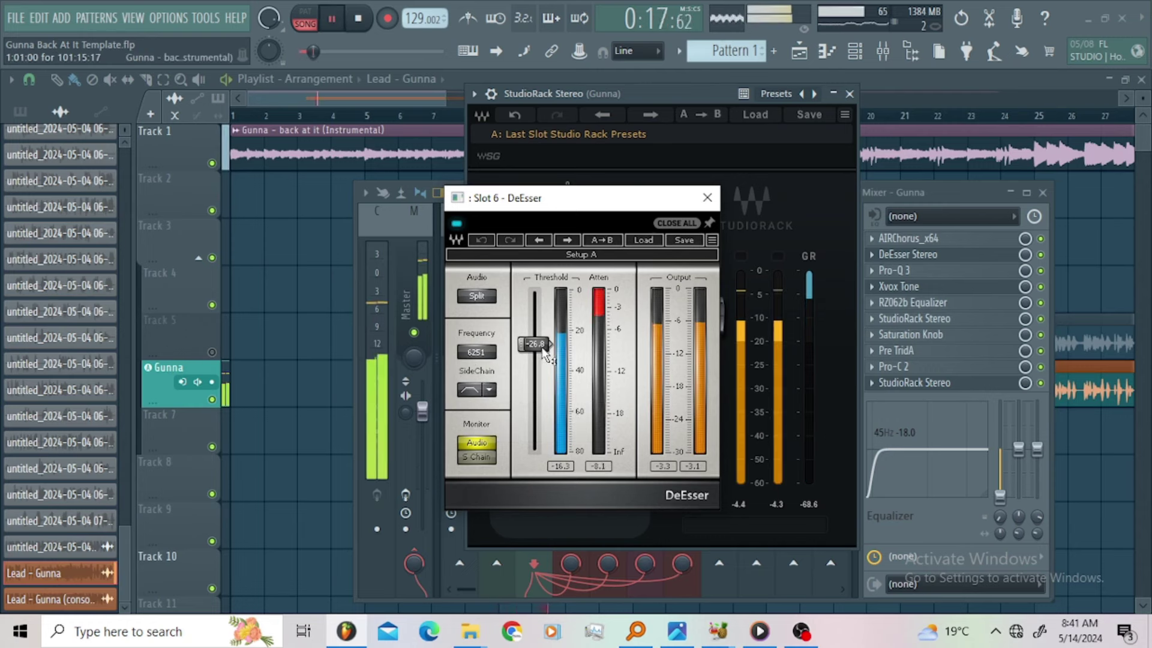
pyautogui.moveTo(542, 348); pyautogui.dragTo(544, 355)
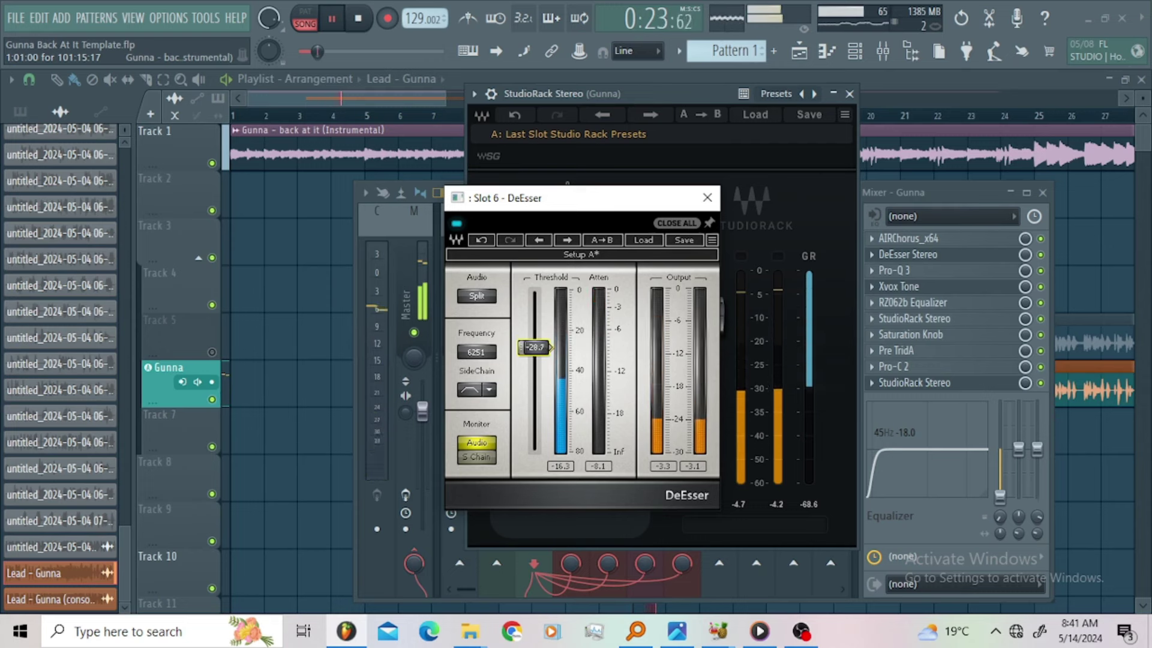
pyautogui.moveTo(547, 356); pyautogui.dragTo(547, 358)
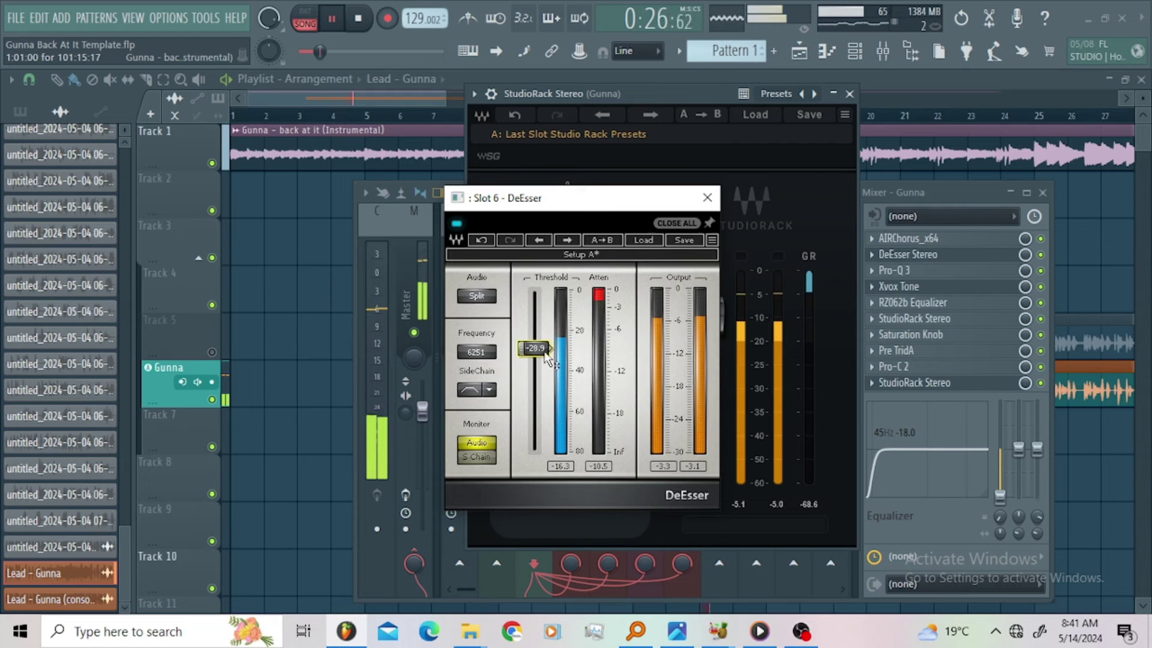
pyautogui.click(707, 198)
pyautogui.press('space')
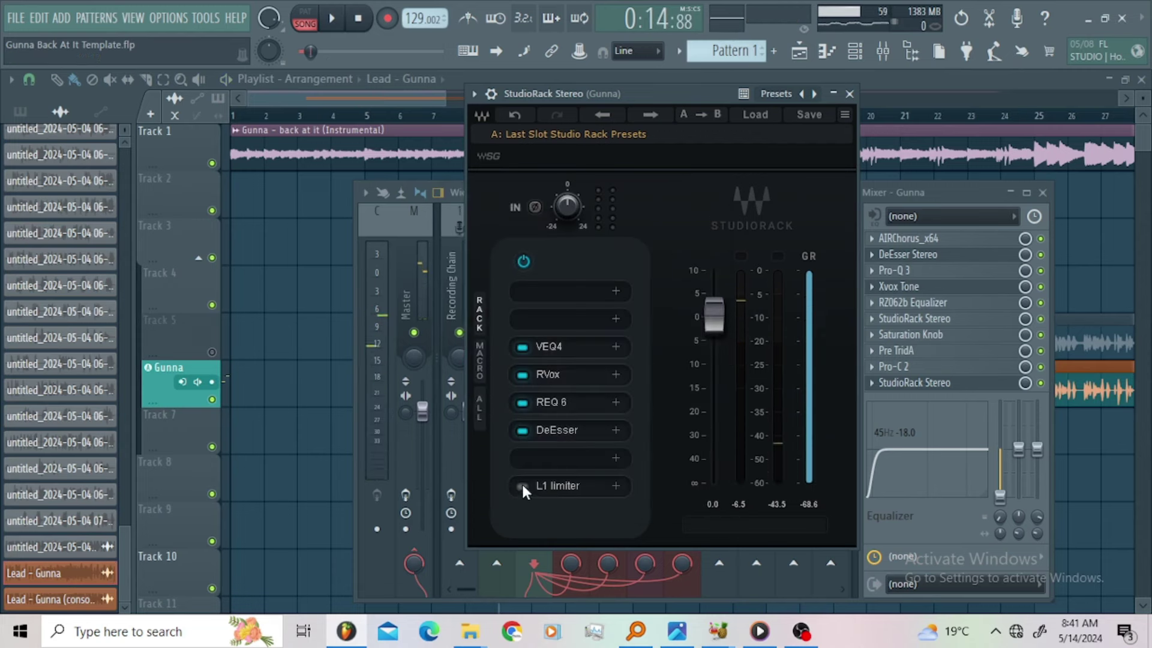
# Step: Enable and open the L1 limiter in the StudioRack chain, audition the mix through it and close the StudioRack windows
pyautogui.click(522, 484)
pyautogui.click(581, 485)
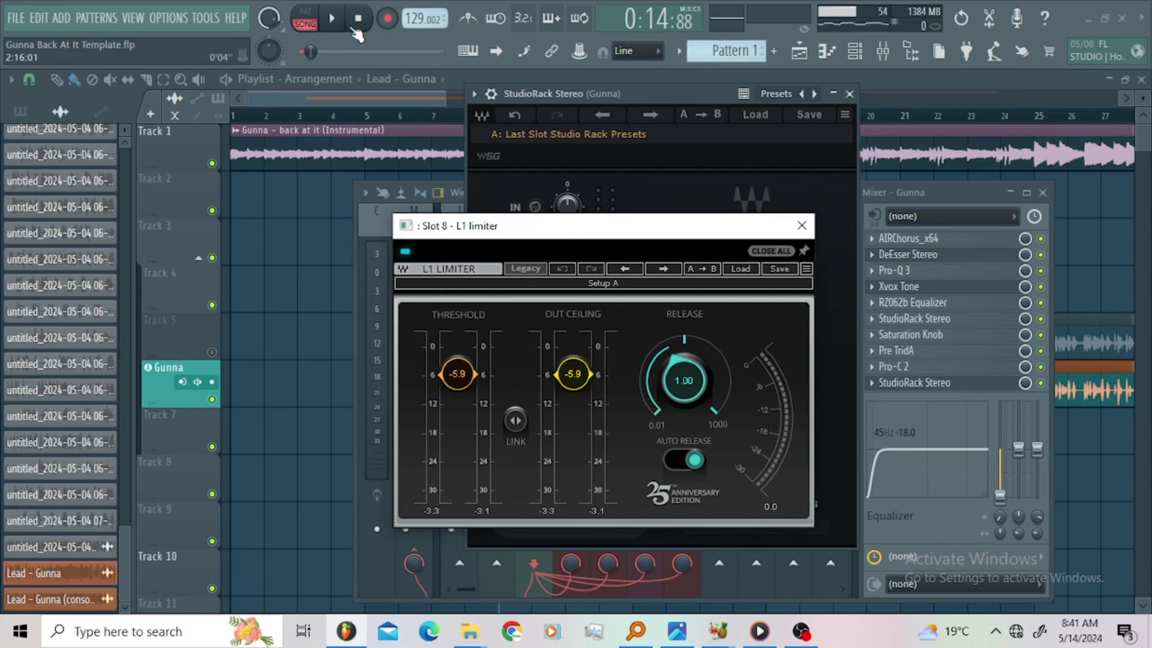
pyautogui.click(333, 19)
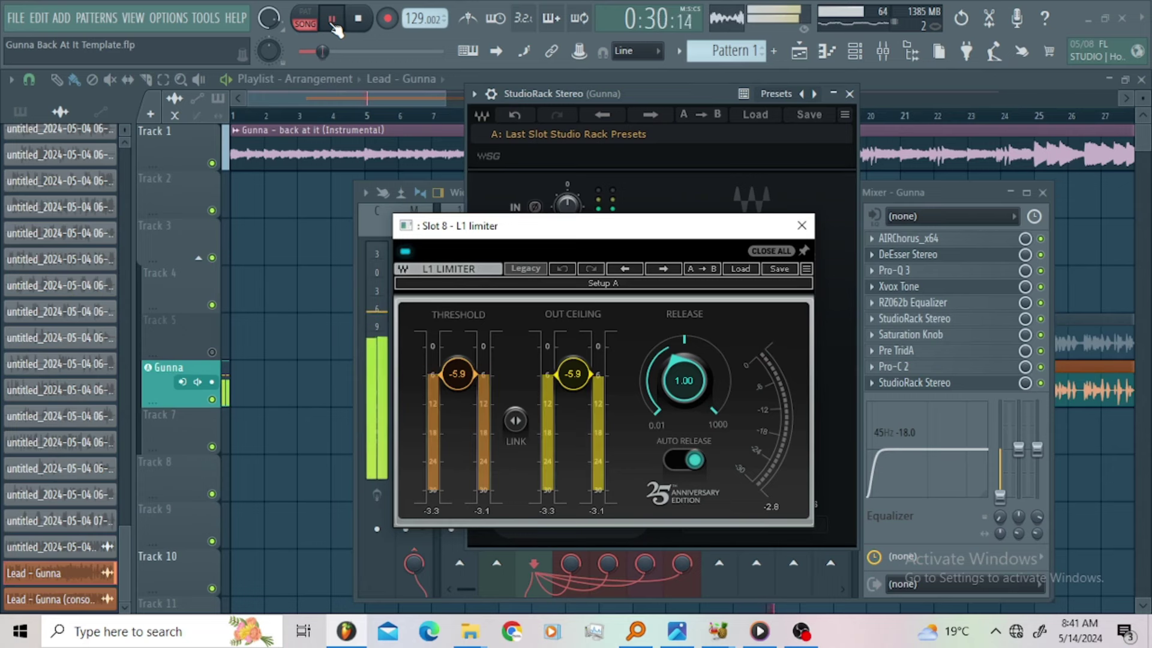
pyautogui.press('space')
pyautogui.click(849, 94)
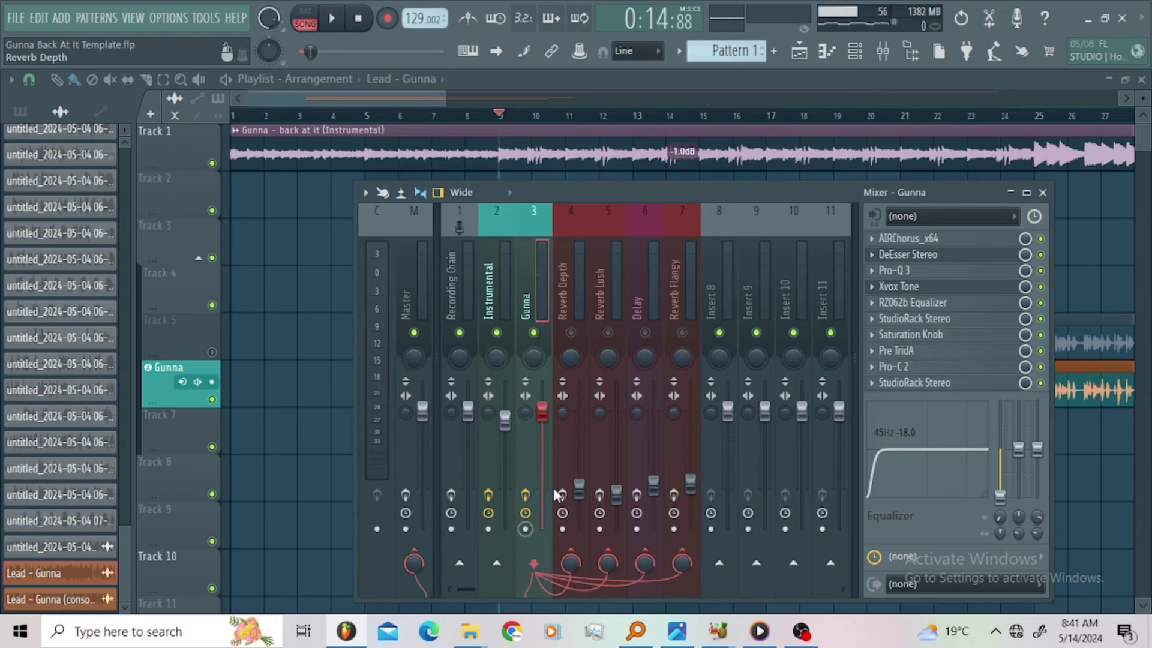
# Step: Enable the Reverb Depth mixer track, open its RVerb and L1 limiter to show their settings, and bring the mixer forward
pyautogui.click(572, 312)
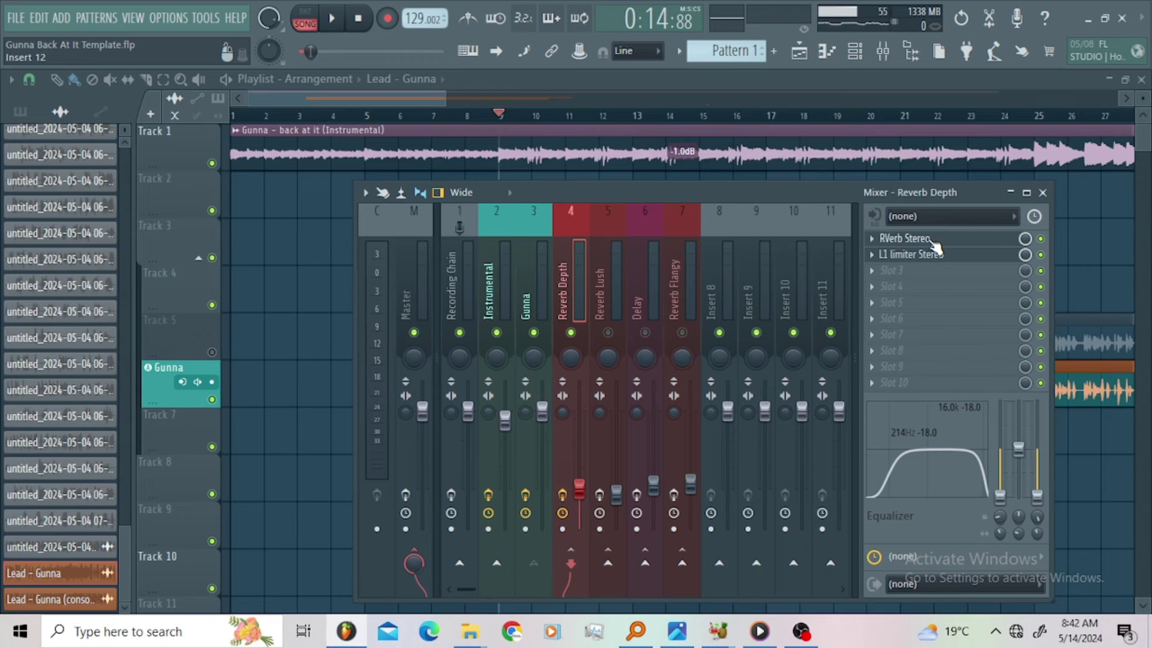
pyautogui.click(933, 242)
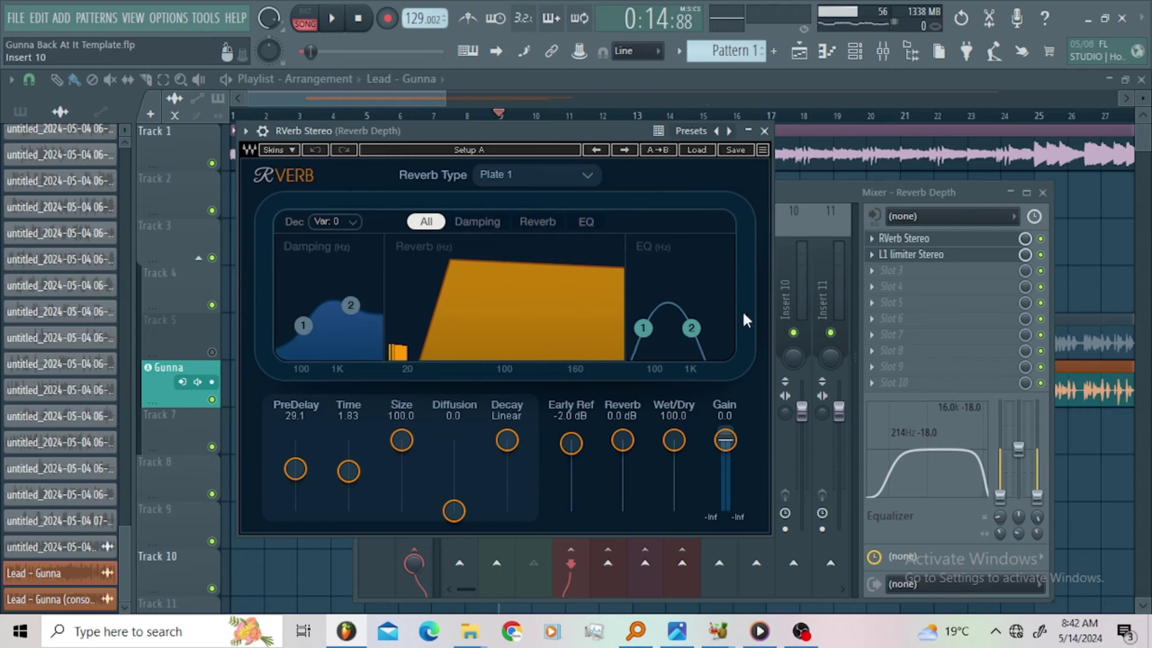
pyautogui.click(947, 258)
pyautogui.click(947, 258)
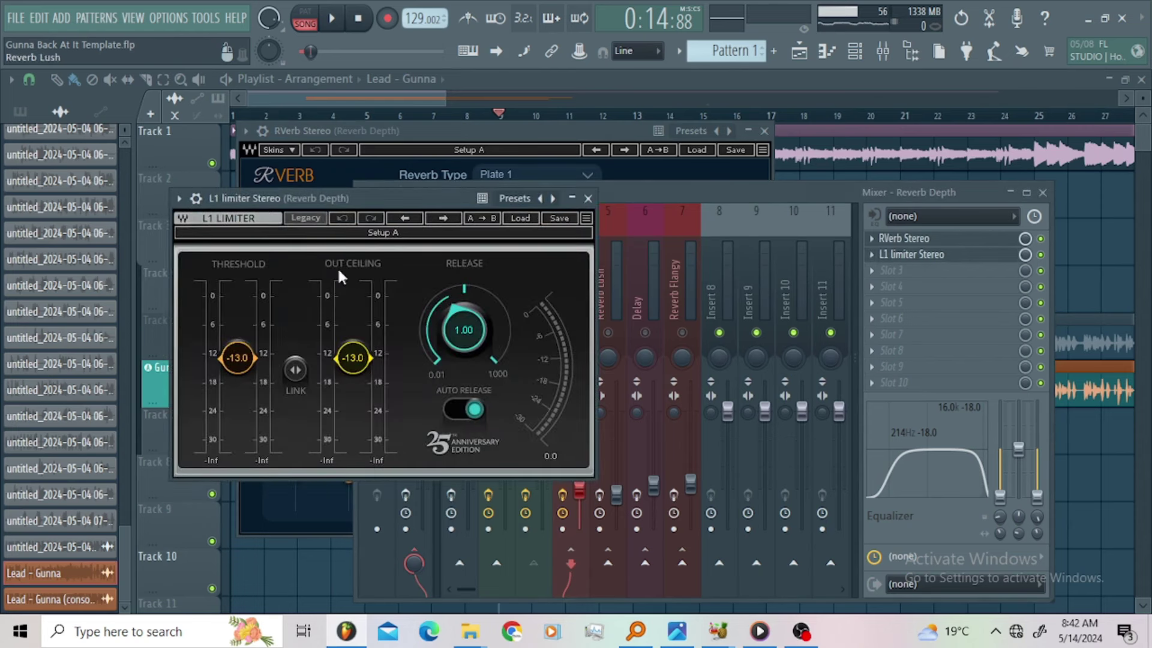
pyautogui.click(691, 201)
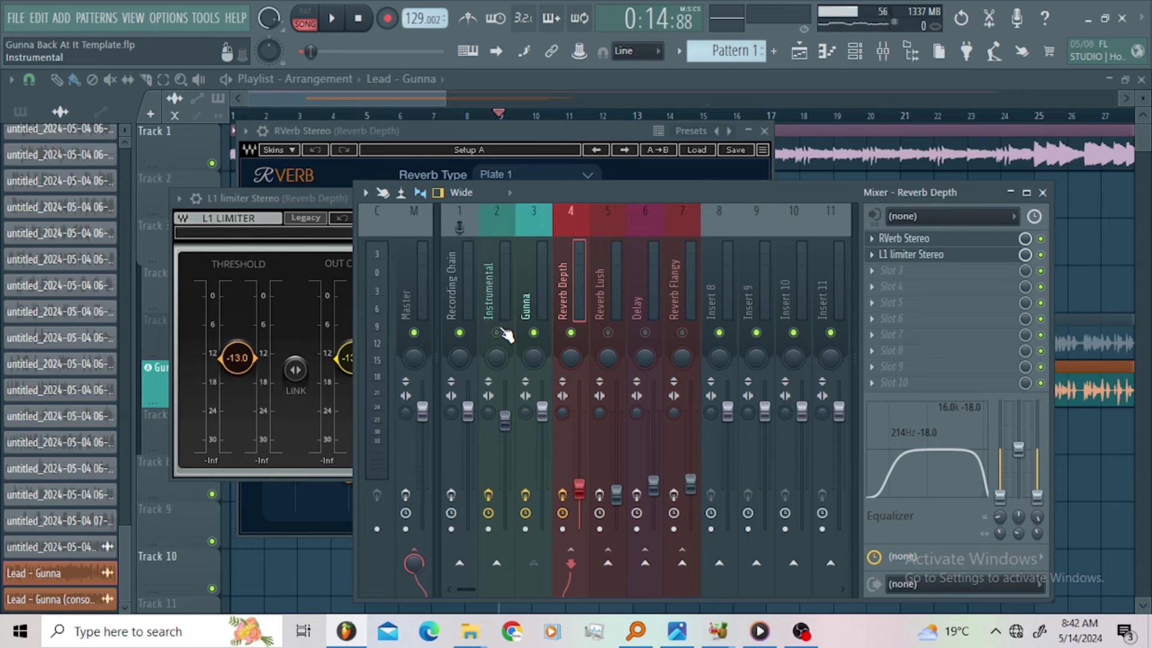
# Step: Audition the vocal with the instrumental muted, raising the Reverb Depth volume to 75% and bringing it back down to 30%
pyautogui.press('space')
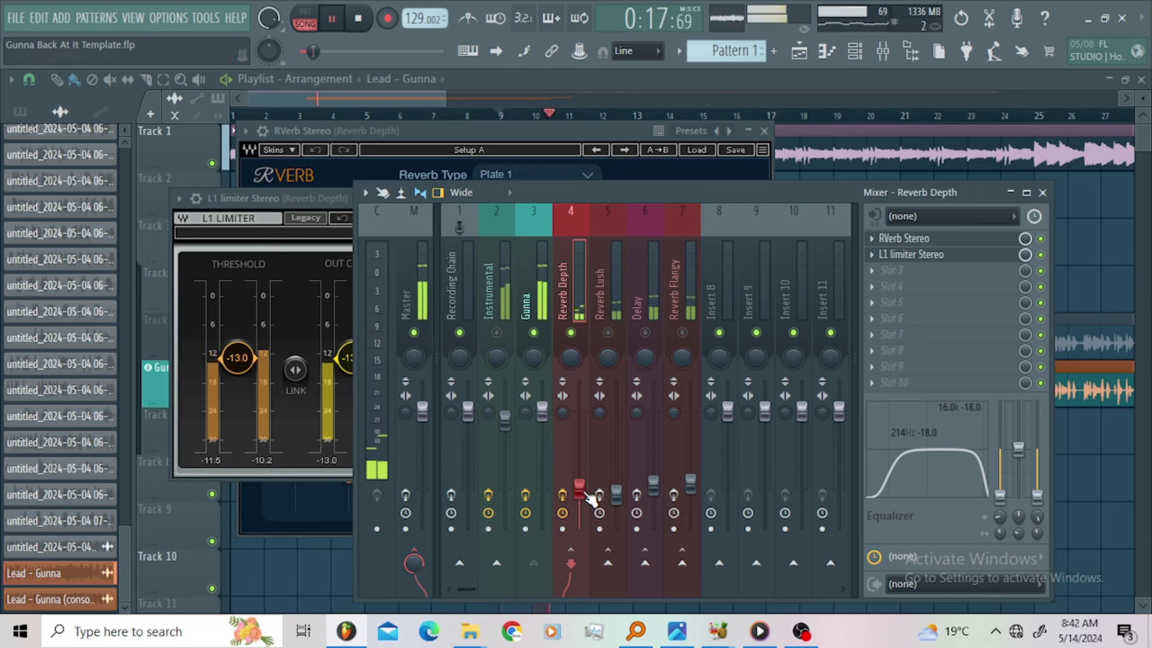
pyautogui.moveTo(591, 498); pyautogui.dragTo(591, 451)
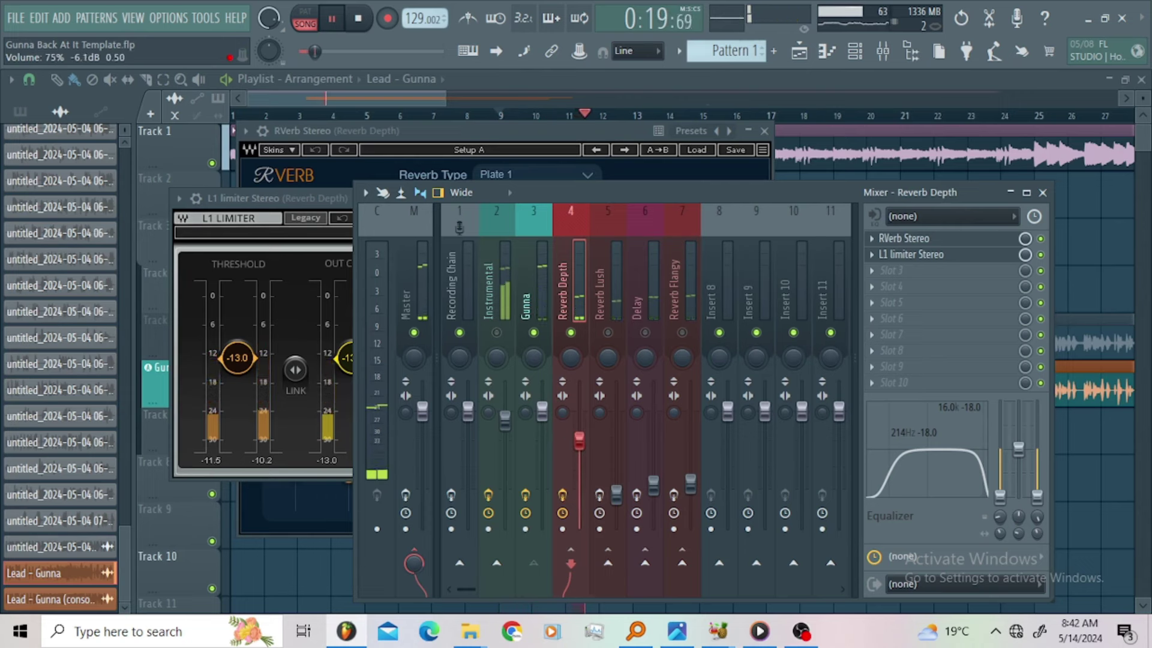
pyautogui.press('space')
pyautogui.press('space')
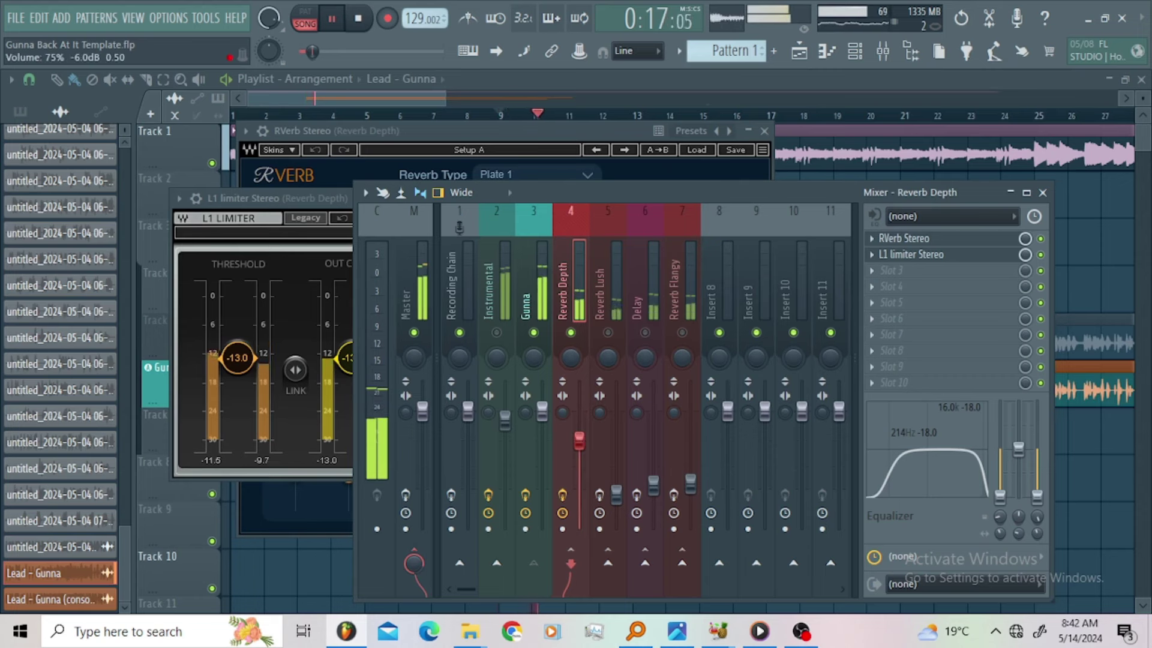
pyautogui.moveTo(579, 441); pyautogui.dragTo(579, 492)
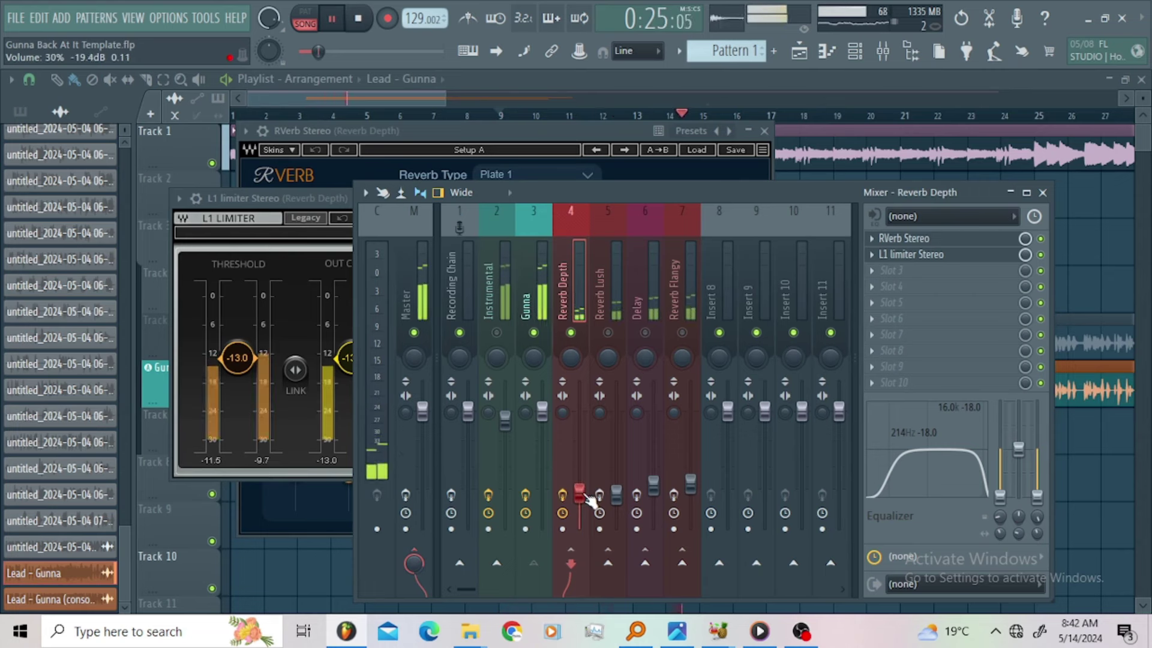
pyautogui.press('space')
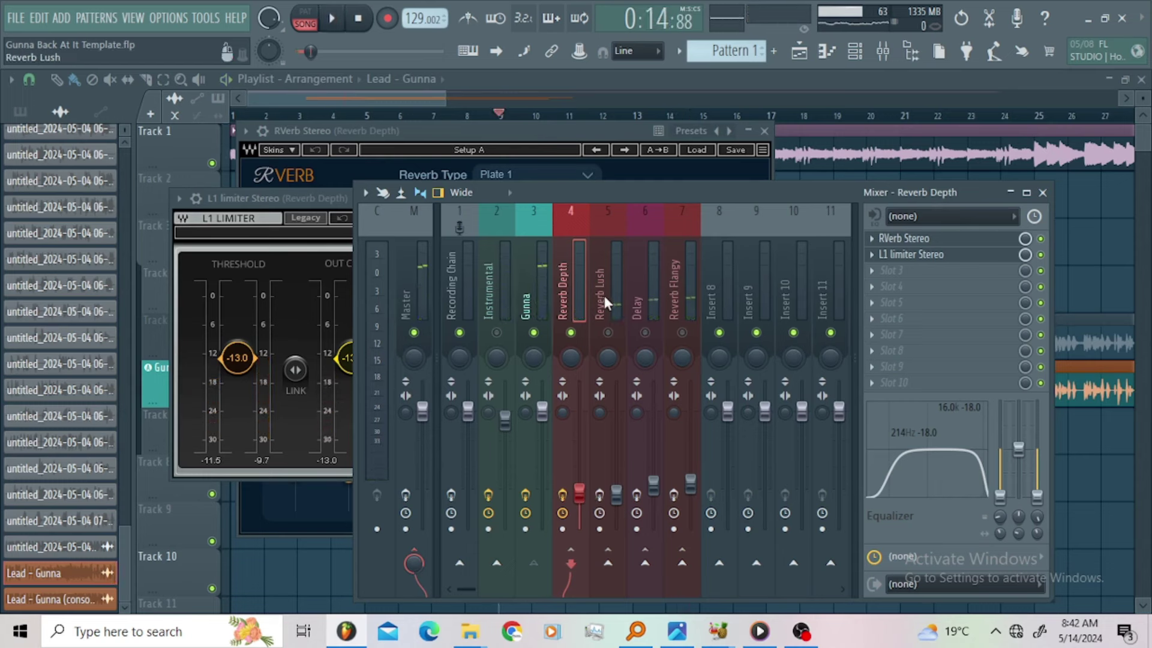
# Step: Enable the Reverb Lush mixer track, open its Comet reverb and move the plugin window over the mixer
pyautogui.click(604, 296)
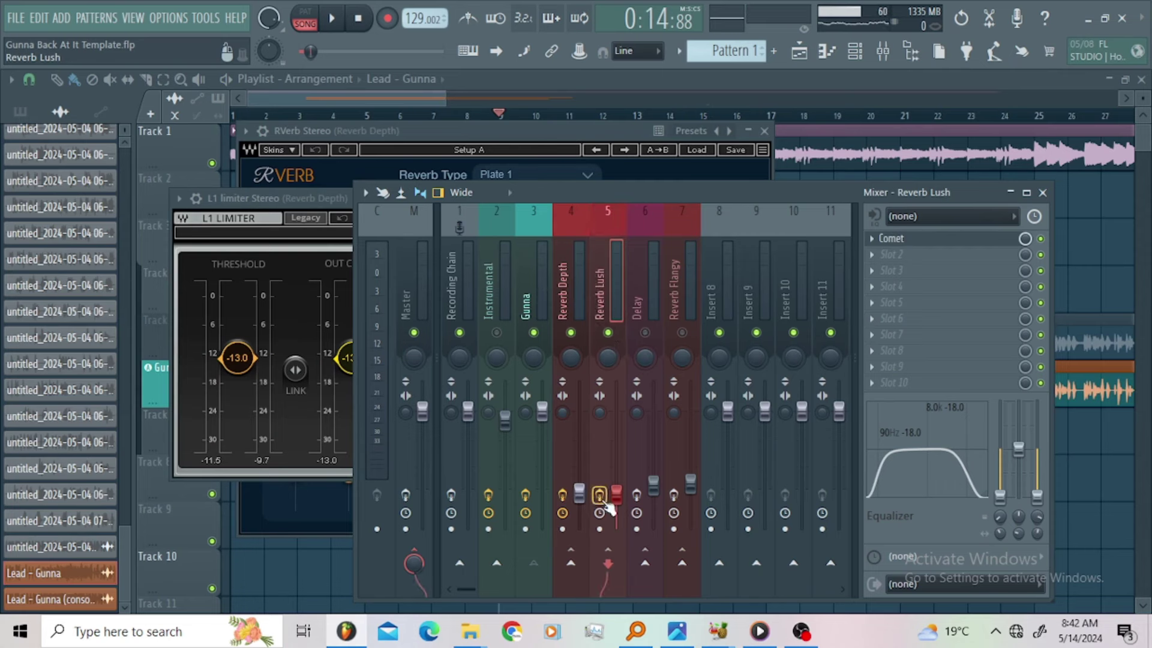
pyautogui.click(913, 244)
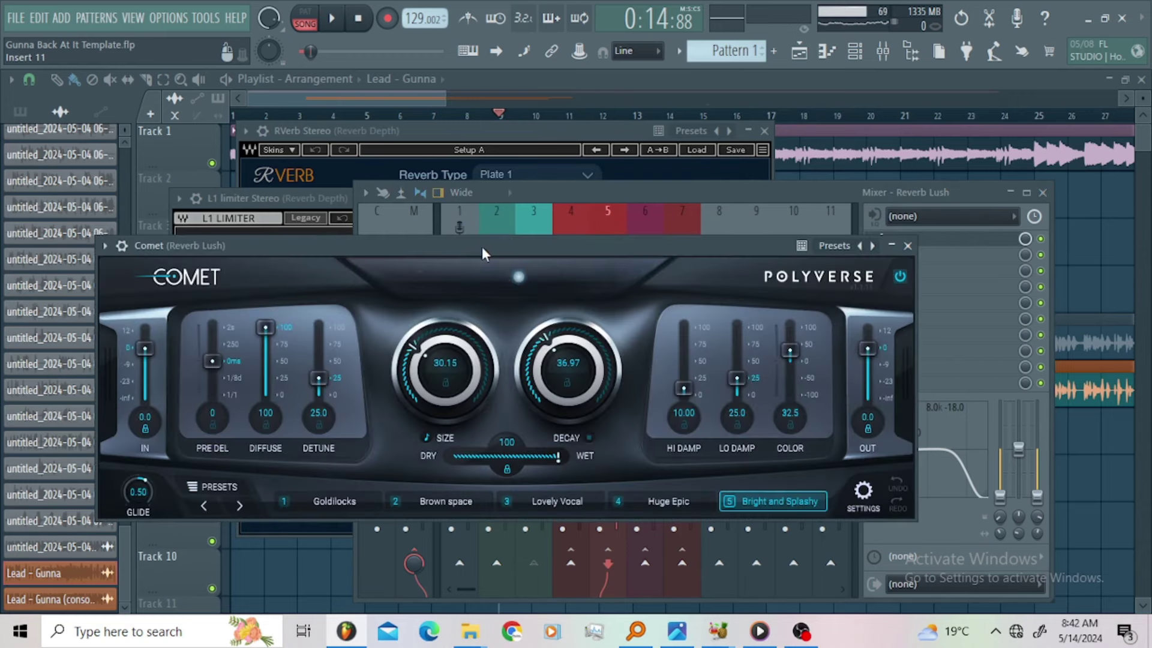
pyautogui.moveTo(483, 249); pyautogui.dragTo(611, 249)
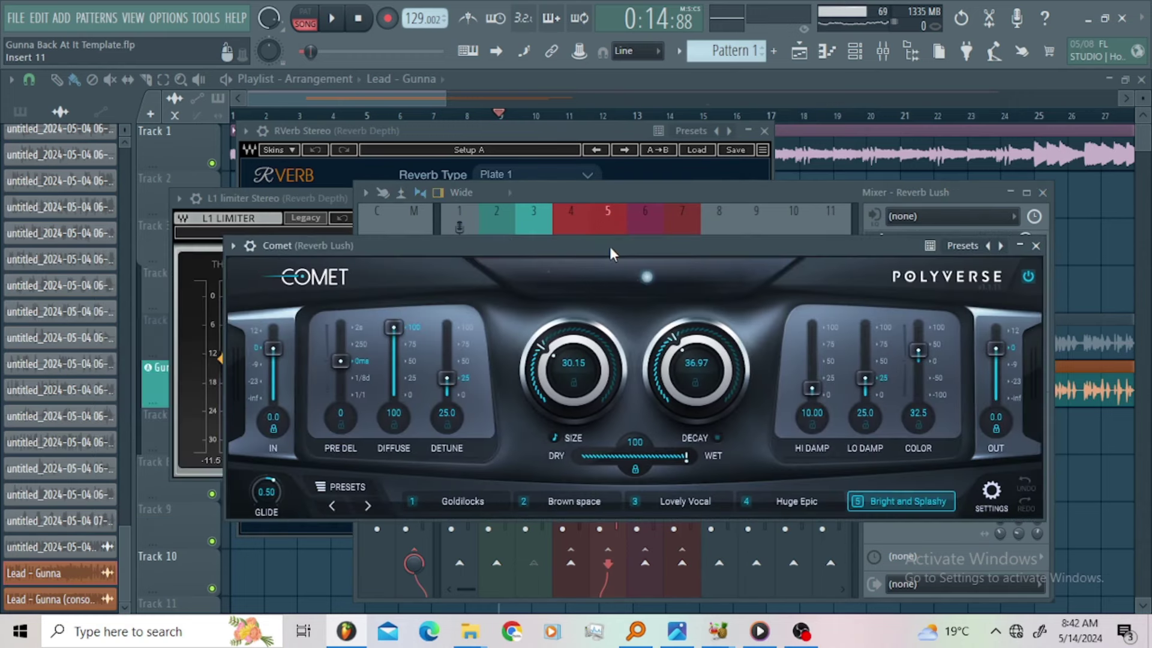
# Step: Bring the mixer forward and raise the Reverb Lush volume slightly while auditioning the vocal
pyautogui.click(784, 197)
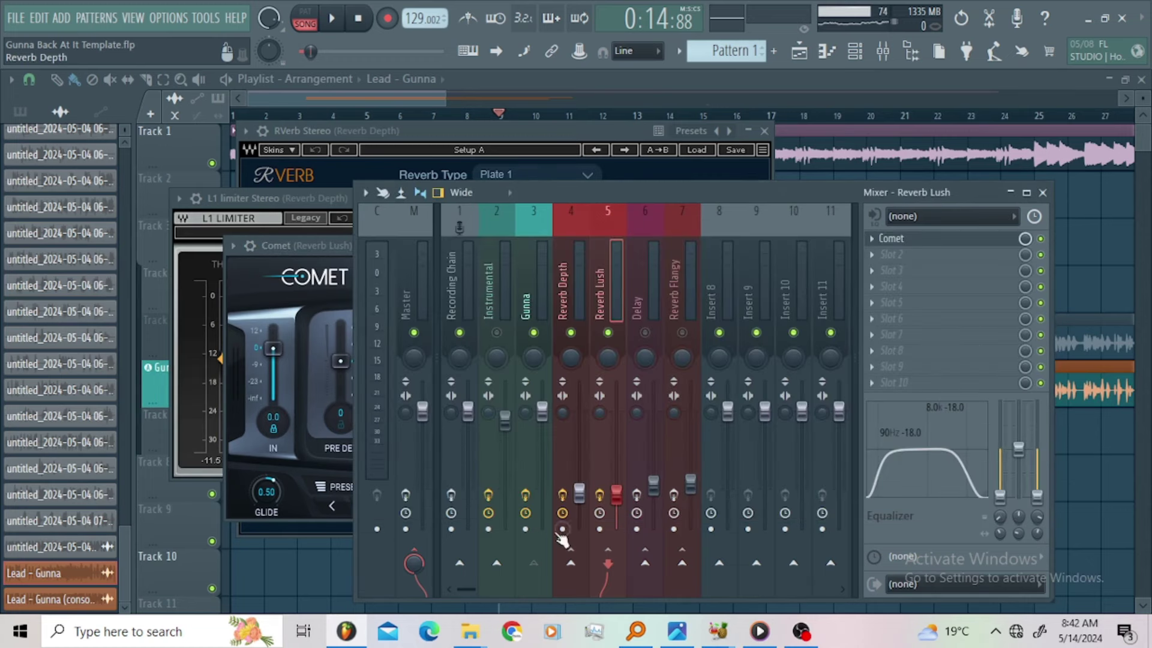
pyautogui.press('space')
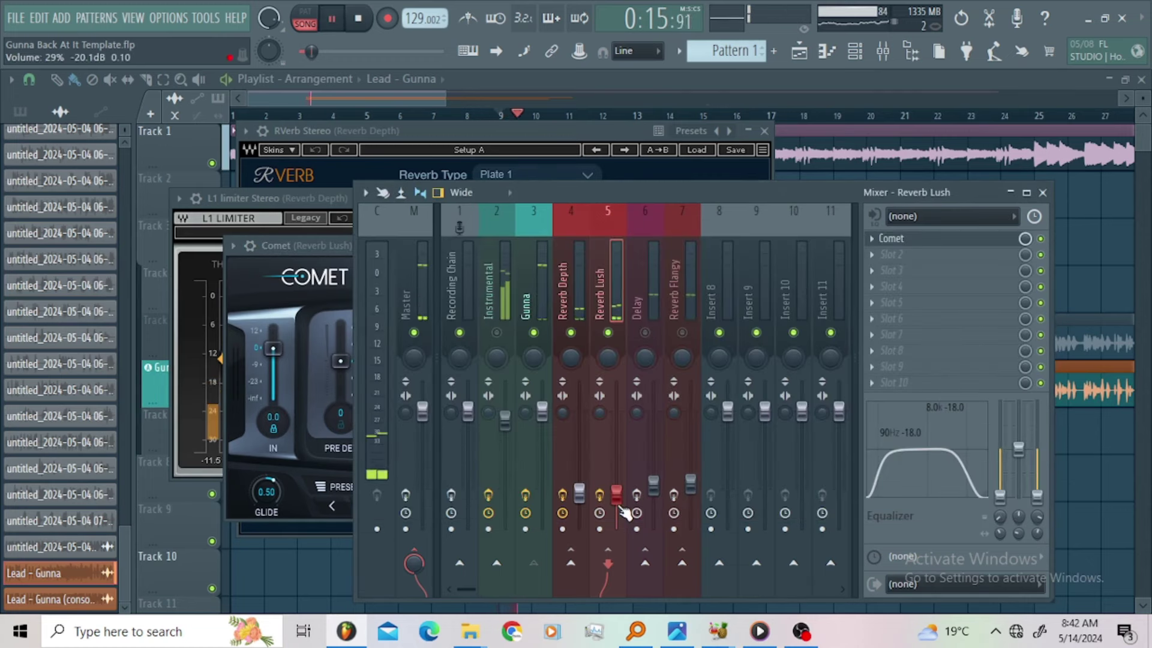
pyautogui.moveTo(616, 495)
pyautogui.mouseDown()
pyautogui.moveTo(616, 431)
pyautogui.moveTo(616, 489)
pyautogui.mouseUp()
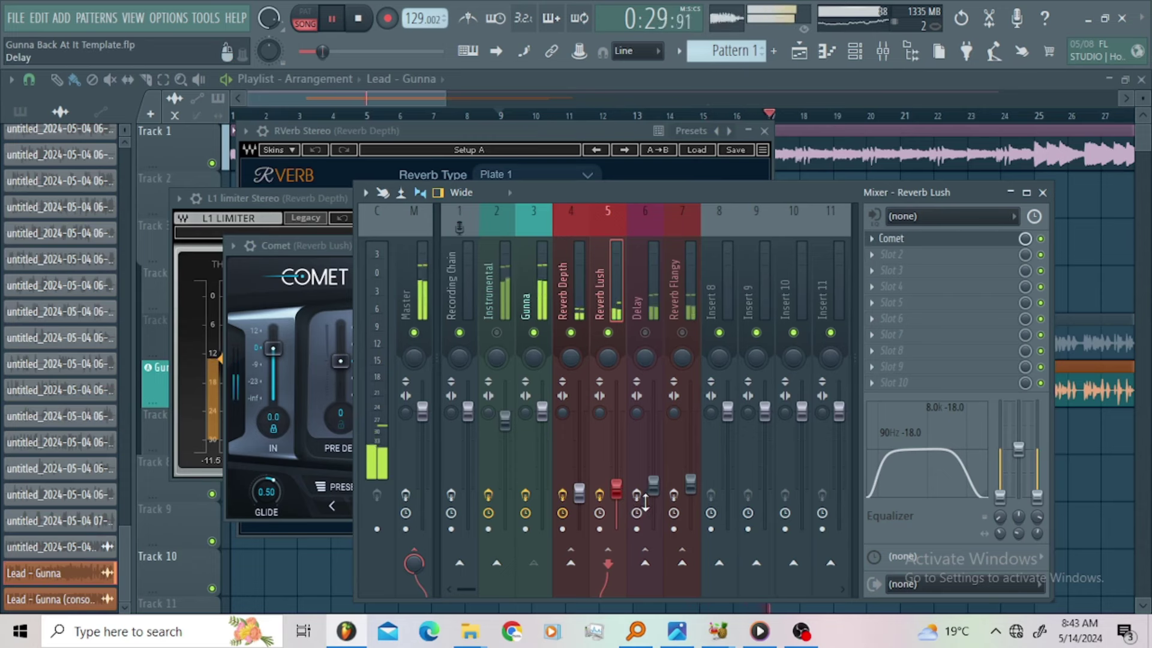
pyautogui.press('space')
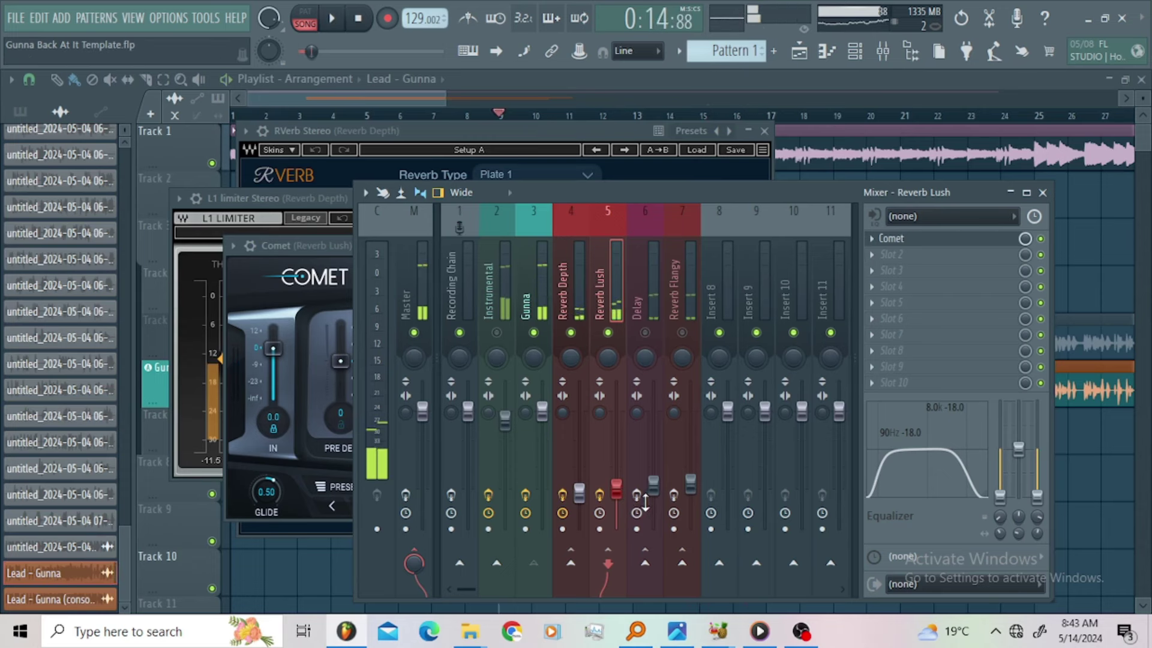
# Step: Enable the Delay mixer track and its effects, and open its H-Delay and MetaFlanger to show their settings
pyautogui.click(636, 494)
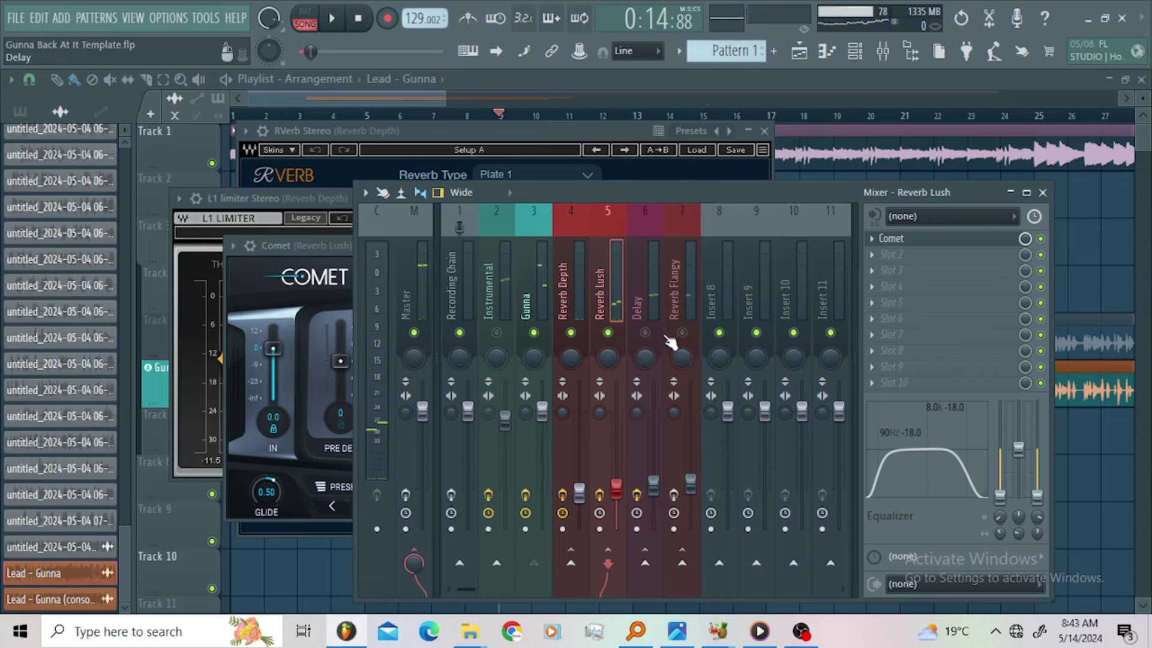
pyautogui.click(645, 333)
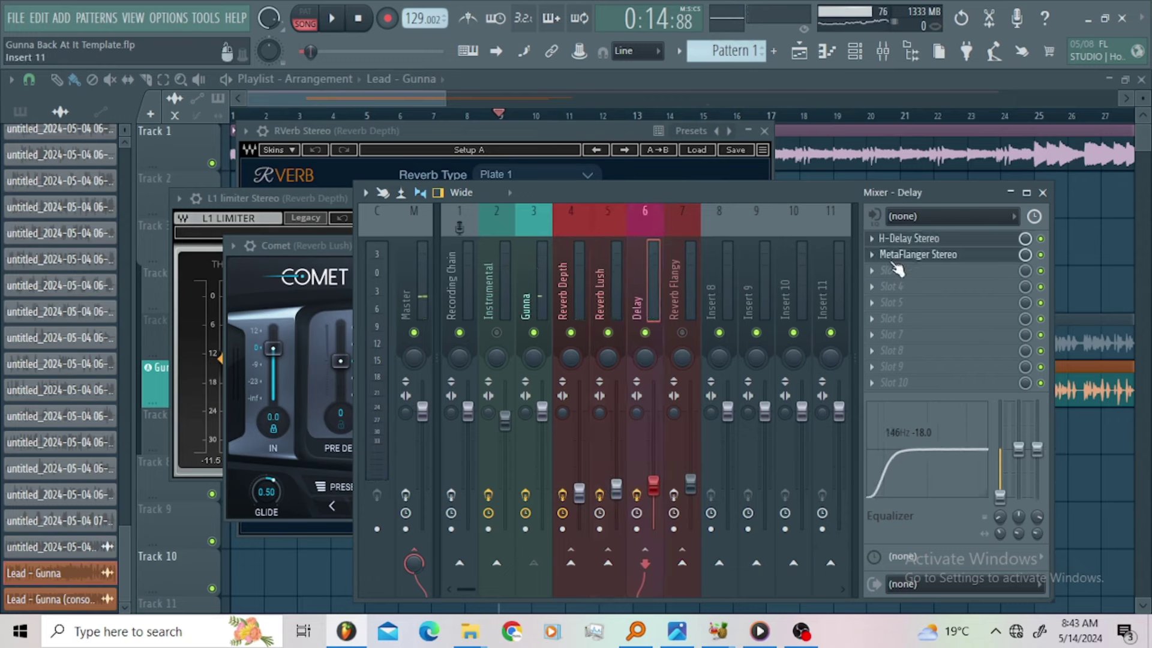
pyautogui.click(918, 239)
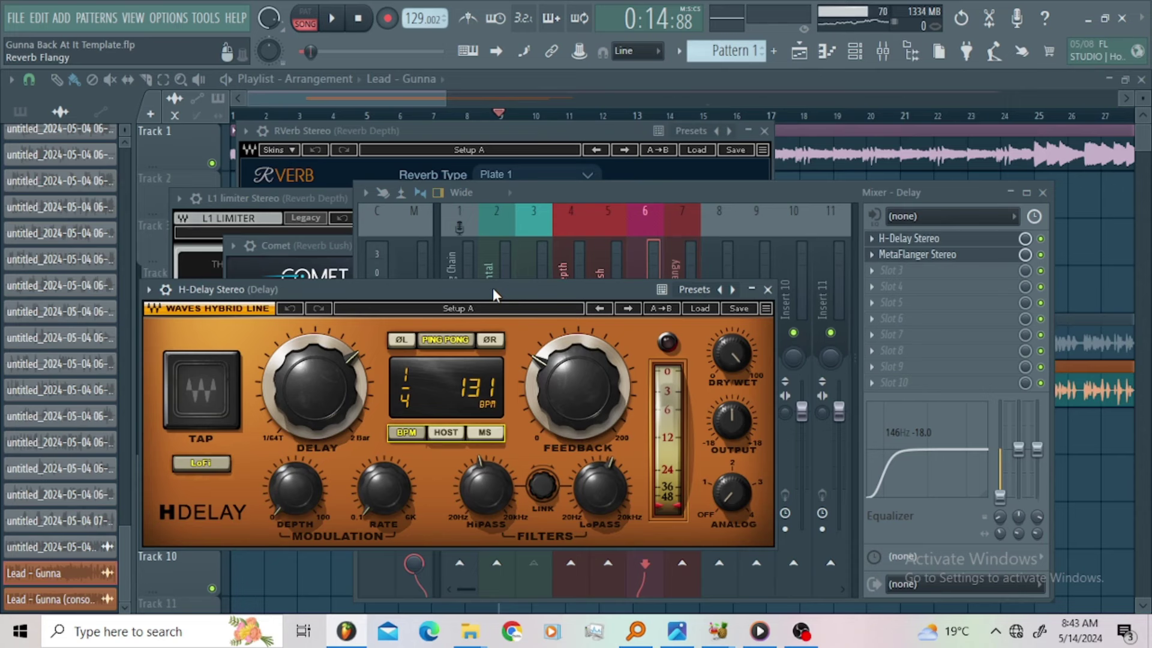
pyautogui.click(957, 264)
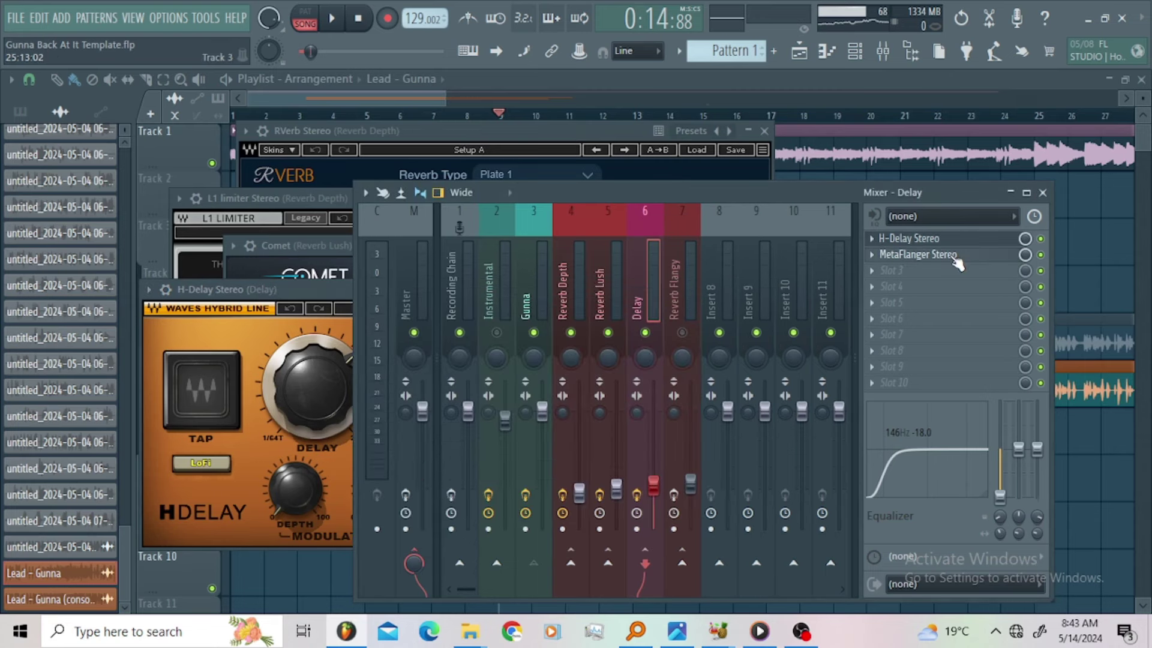
pyautogui.click(958, 264)
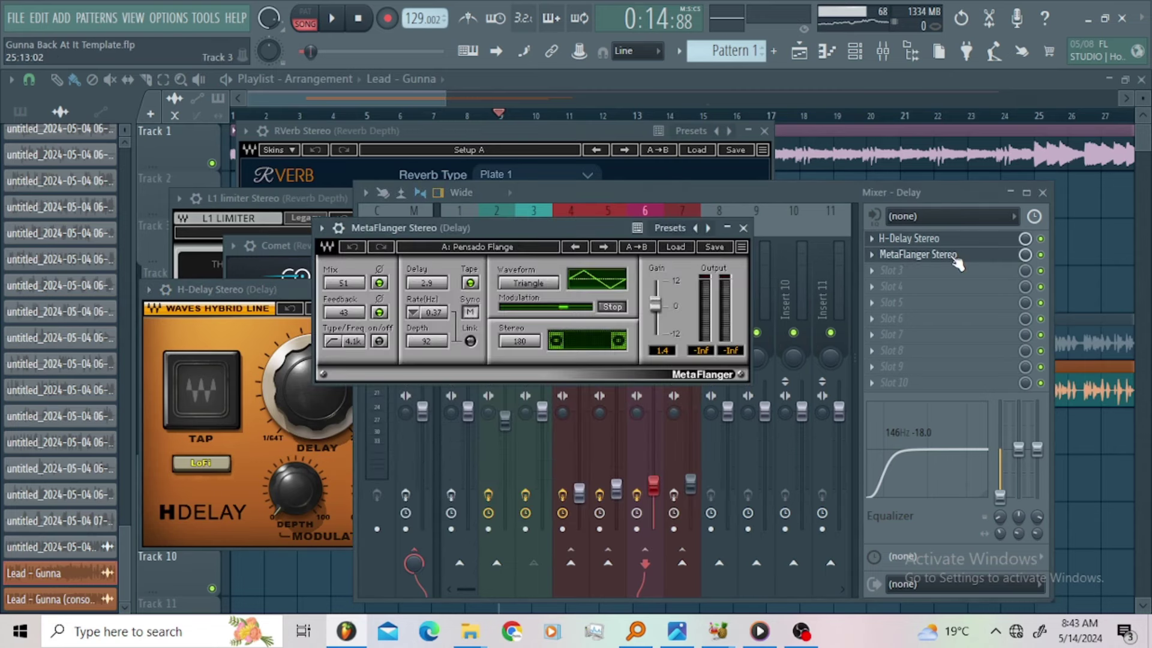
# Step: Bring the mixer back in front and audition the vocal with the Delay track enabled
pyautogui.click(779, 198)
pyautogui.press('space')
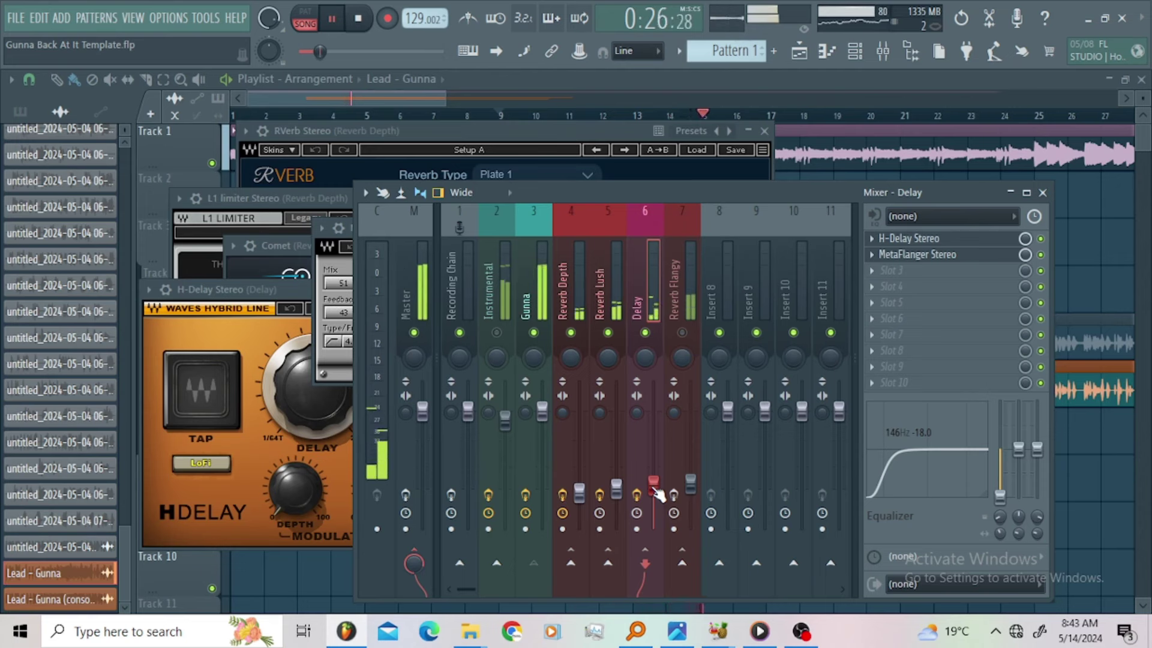
pyautogui.press('space')
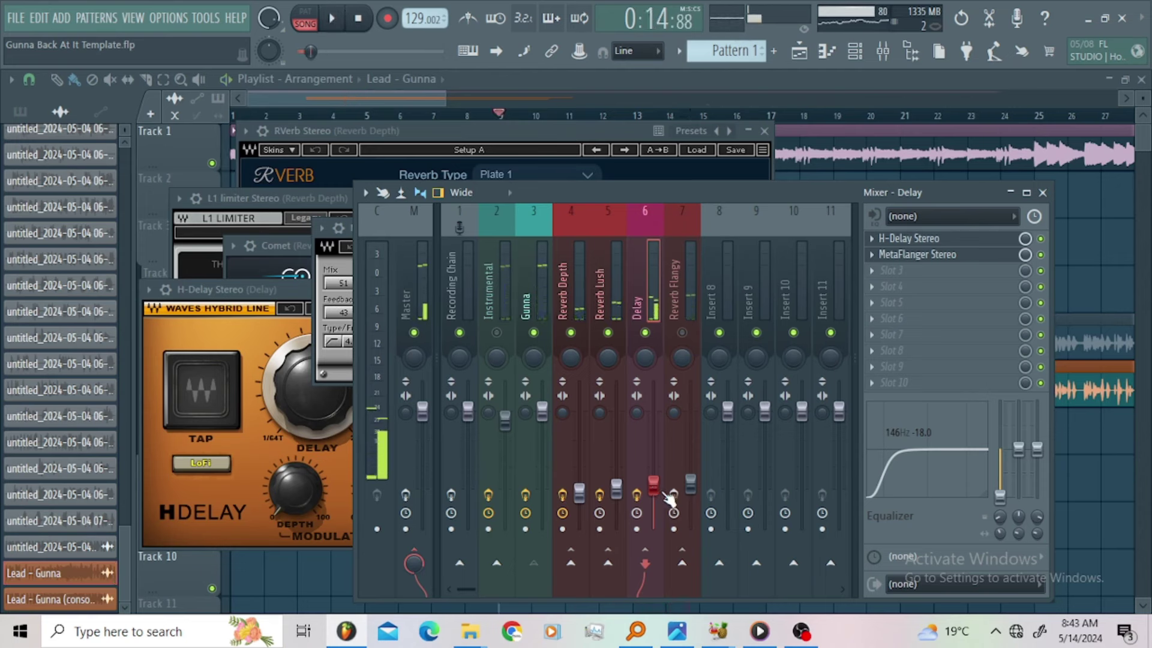
# Step: Enable the Reverb Flangy mixer track and show its ValhallaVintageVerb and MetaFlanger settings, closing each plugin window after viewing
pyautogui.click(685, 307)
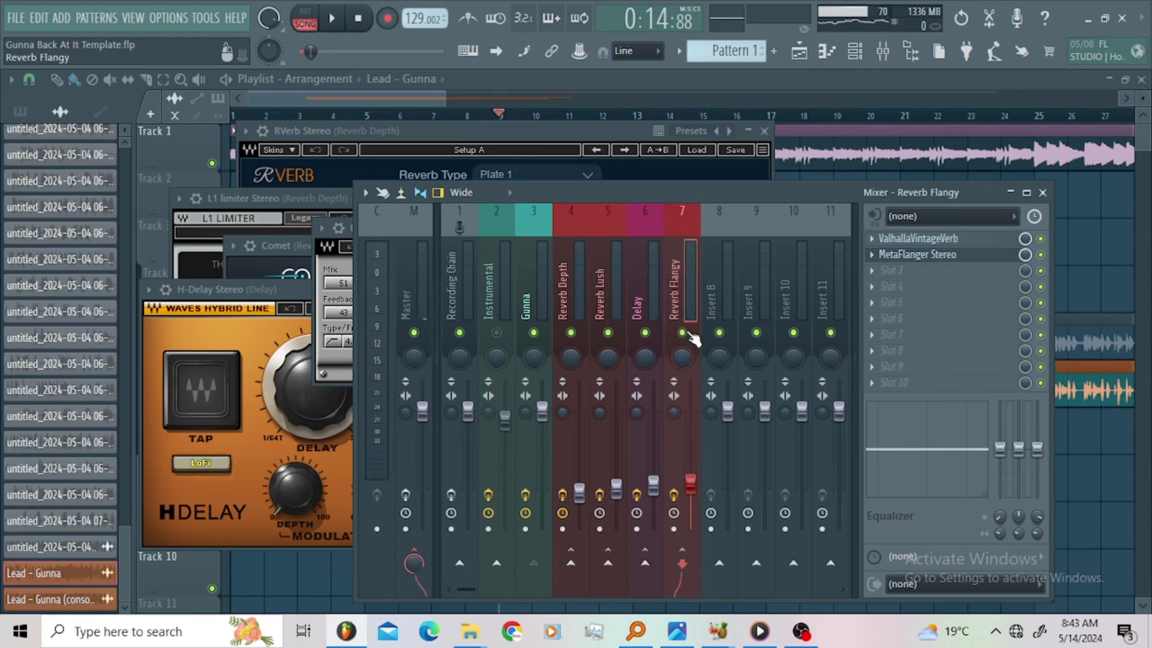
pyautogui.click(915, 240)
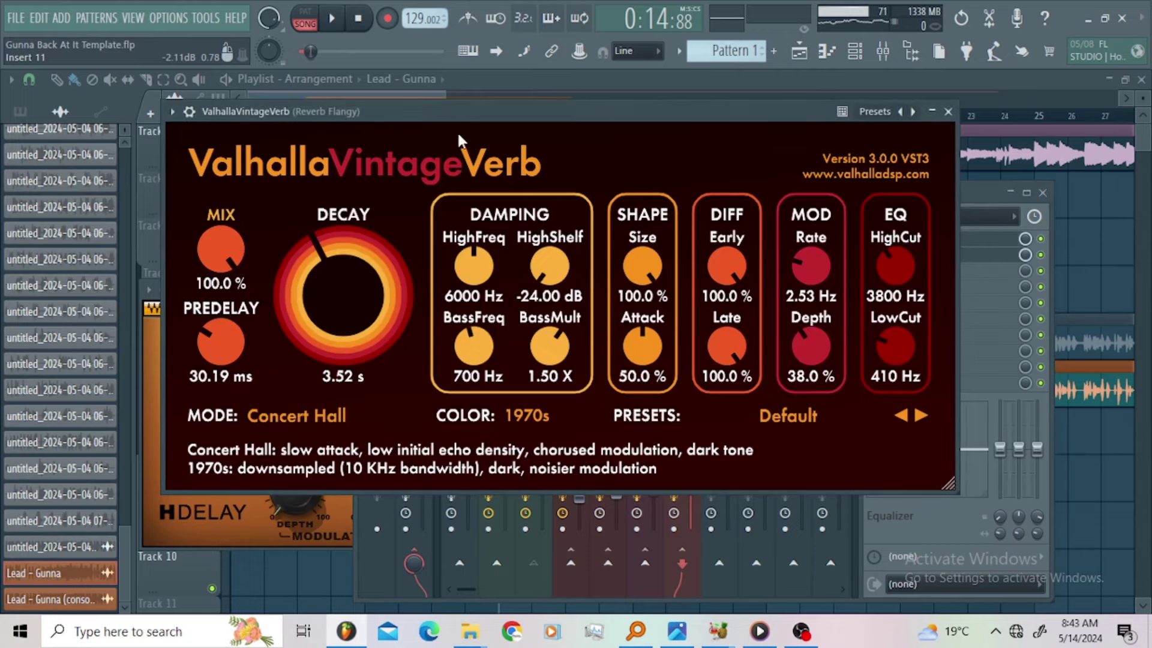
pyautogui.moveTo(472, 111); pyautogui.dragTo(496, 124)
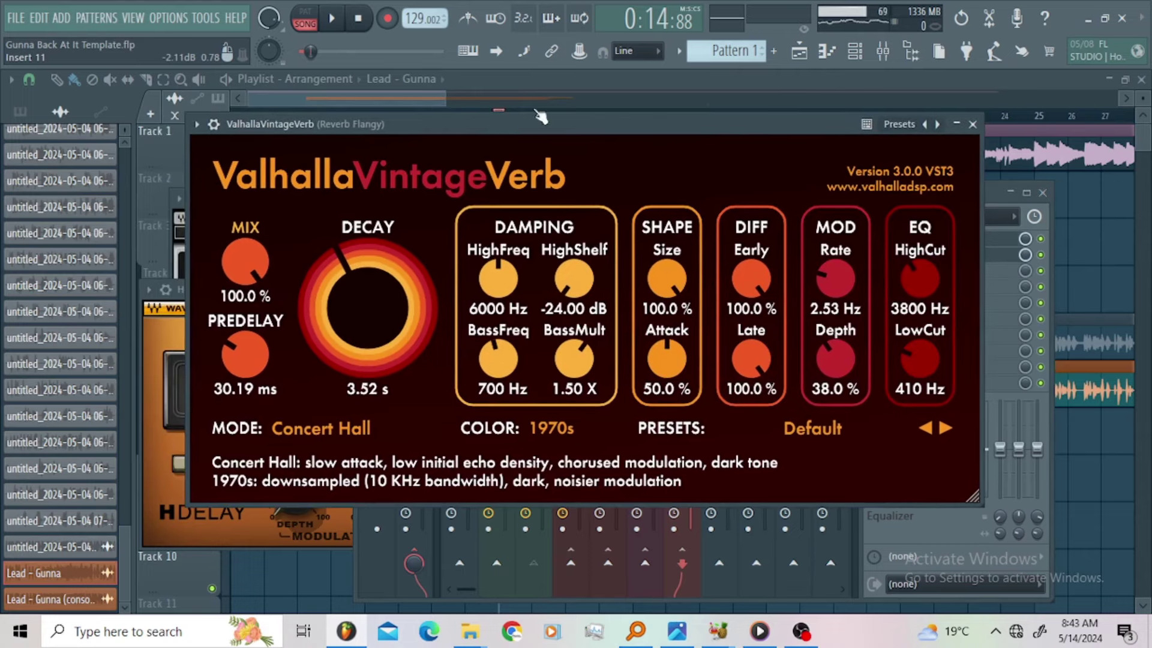
pyautogui.click(973, 124)
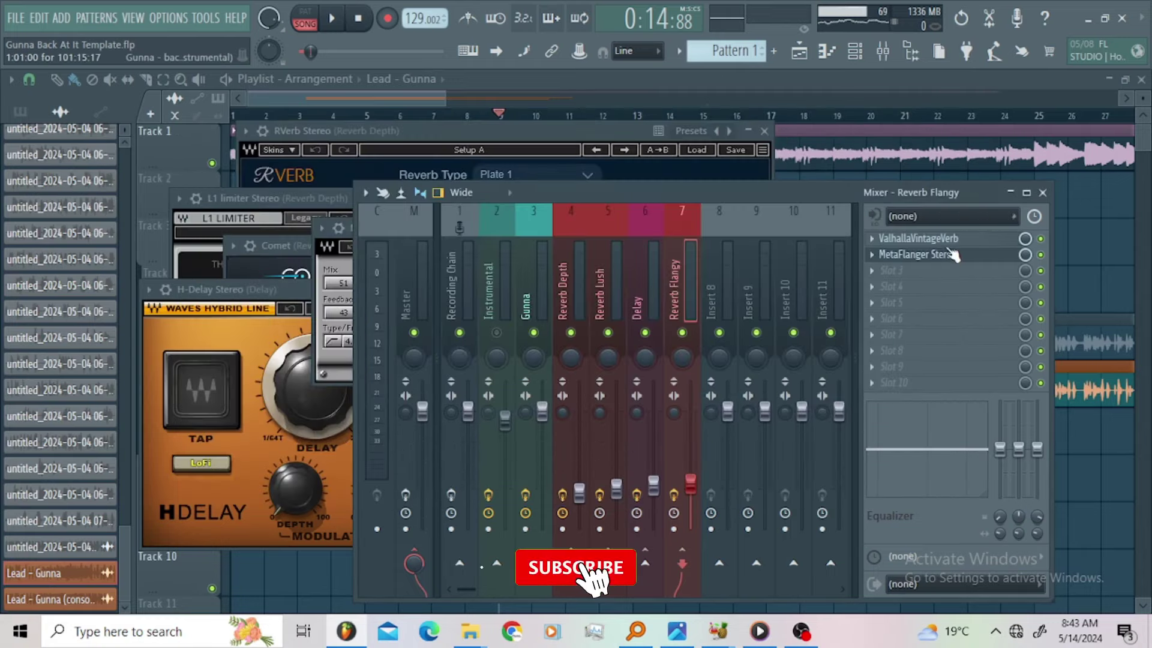
pyautogui.click(947, 254)
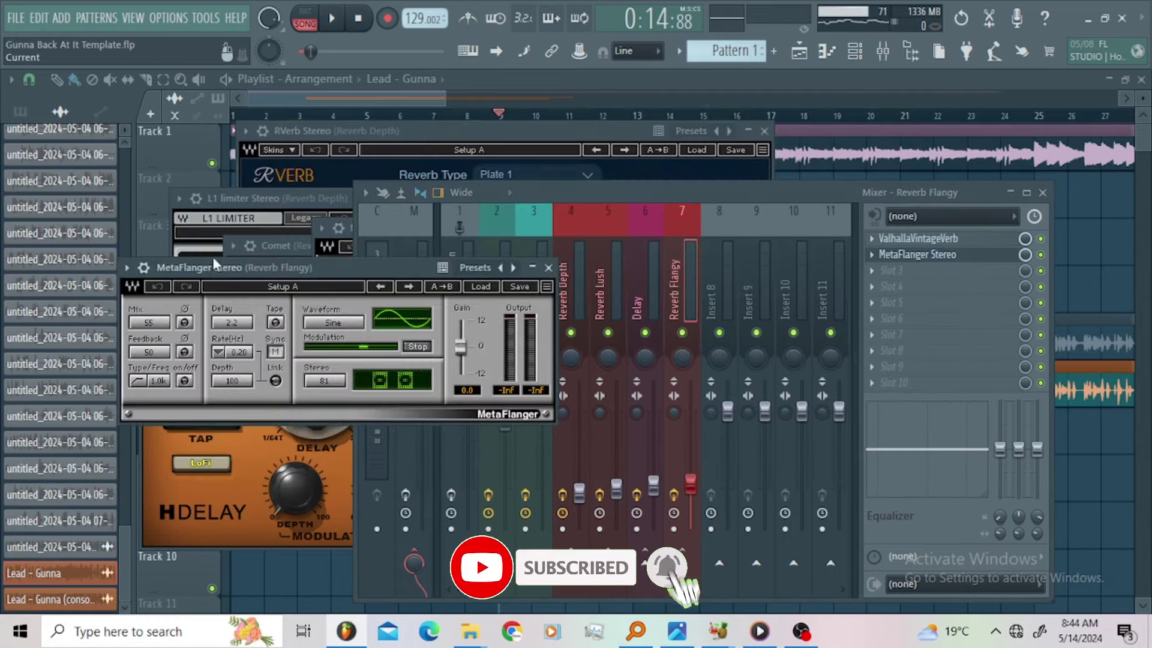
pyautogui.moveTo(339, 270); pyautogui.dragTo(610, 269)
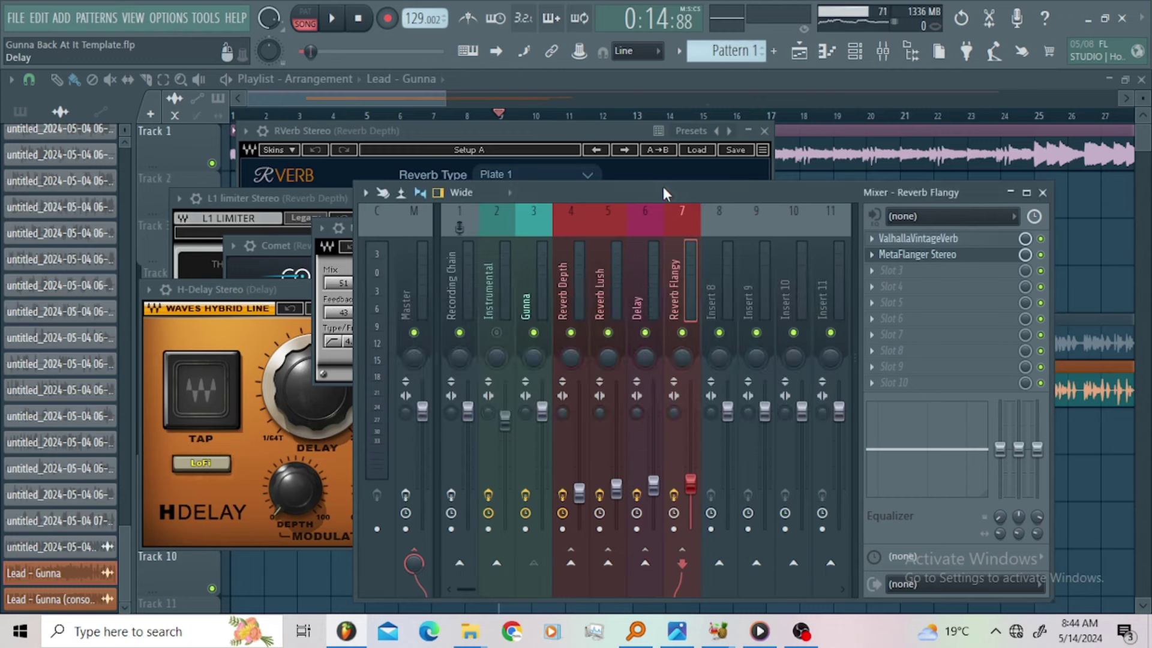
pyautogui.press('Escape')
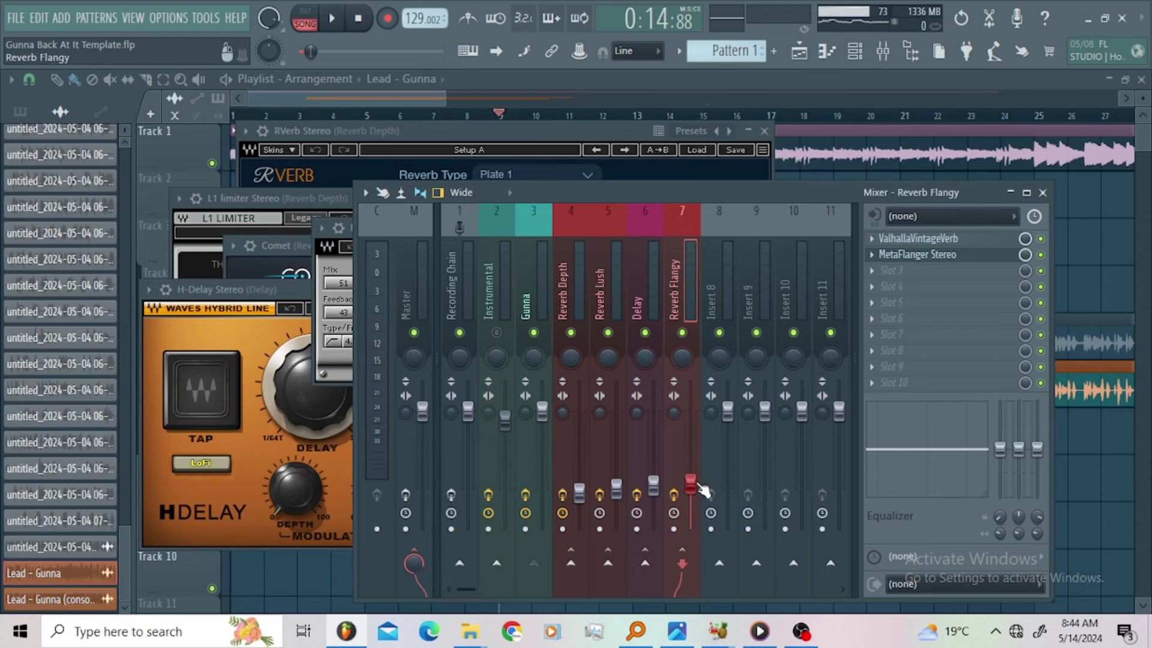
# Step: Play the vocal while lowering the Reverb Flangy volume to 30%, and unmute the Instrumental mixer track
pyautogui.press('space')
pyautogui.moveTo(689, 483)
pyautogui.mouseDown()
pyautogui.moveTo(692, 433)
pyautogui.moveTo(691, 493)
pyautogui.mouseUp()
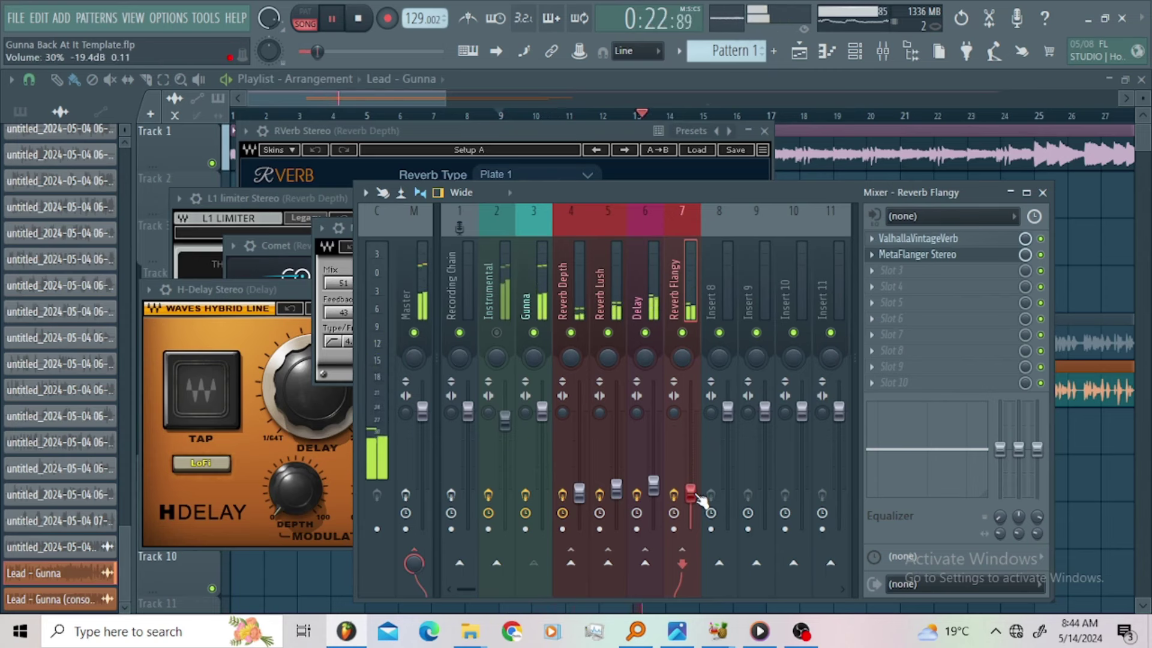
pyautogui.click(496, 333)
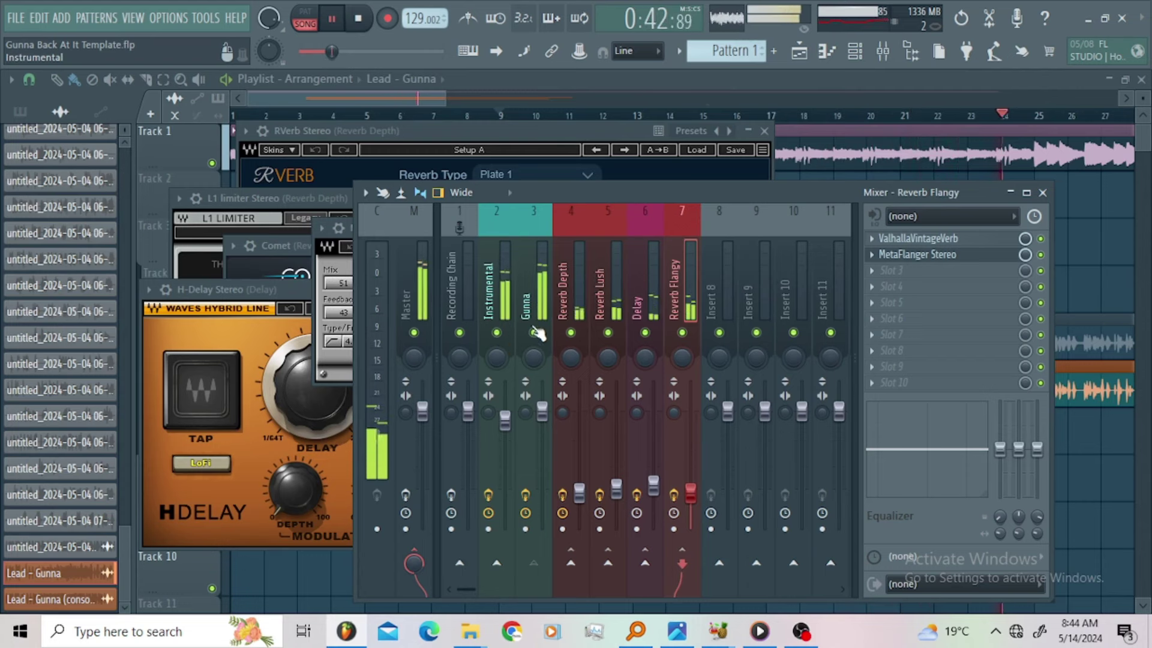
# Step: Mute the Gunna playlist track, unmute Track 5 with the consolidated lead vocal, and audition it with the instrumental
pyautogui.click(411, 97)
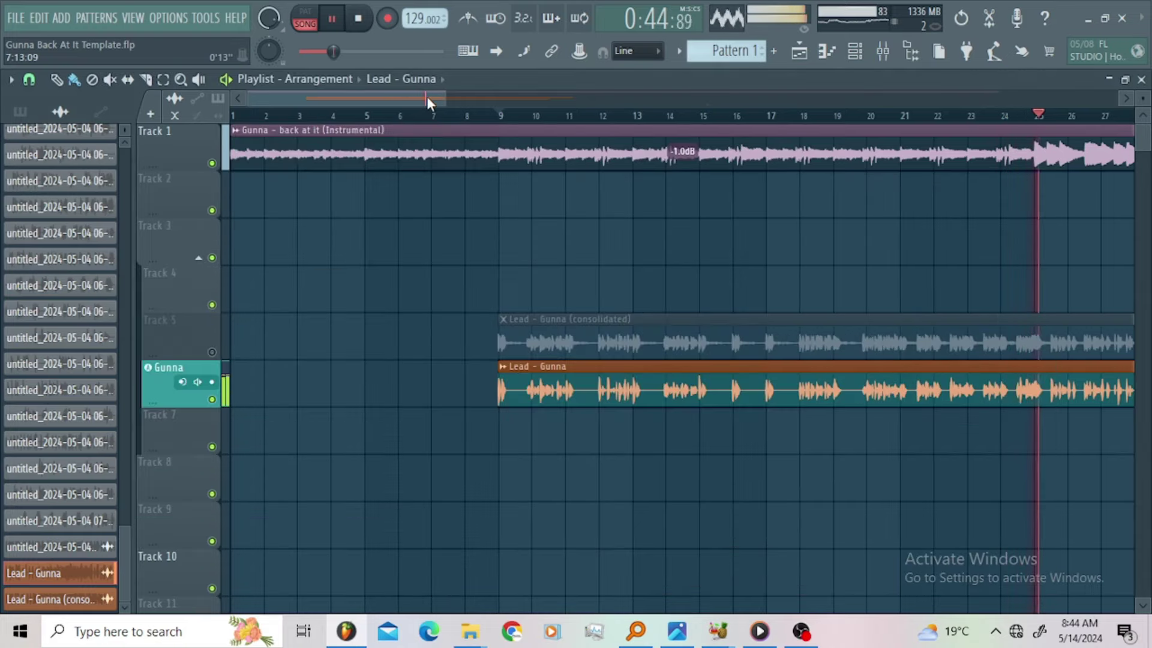
pyautogui.moveTo(445, 97); pyautogui.dragTo(591, 97)
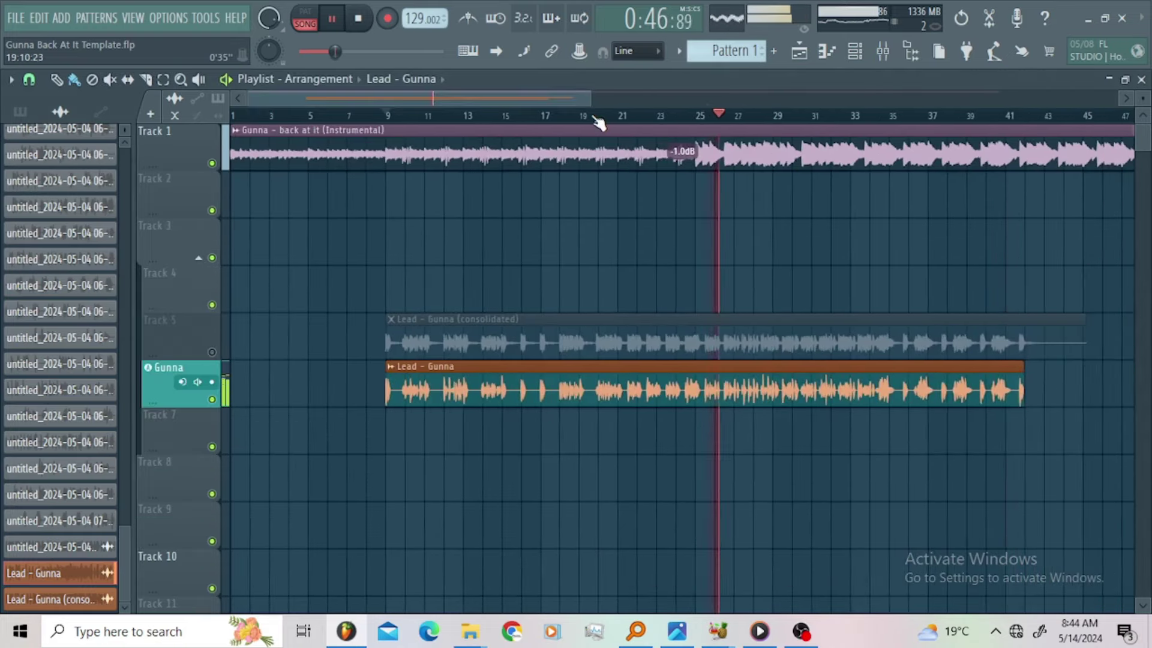
pyautogui.press('space')
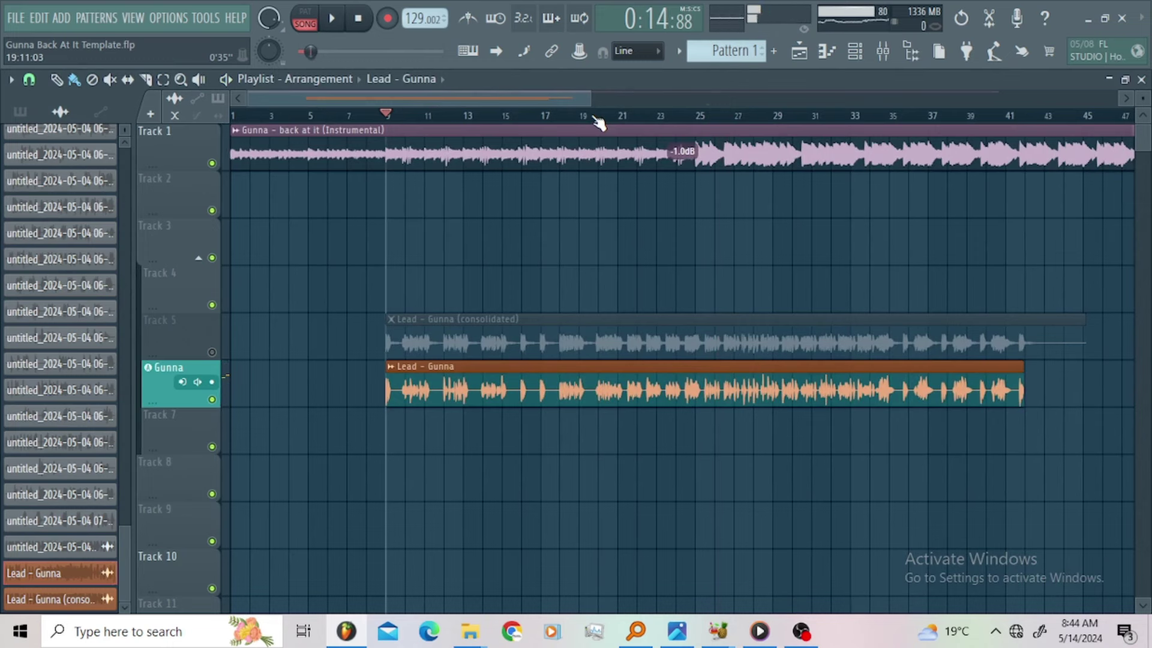
pyautogui.click(212, 398)
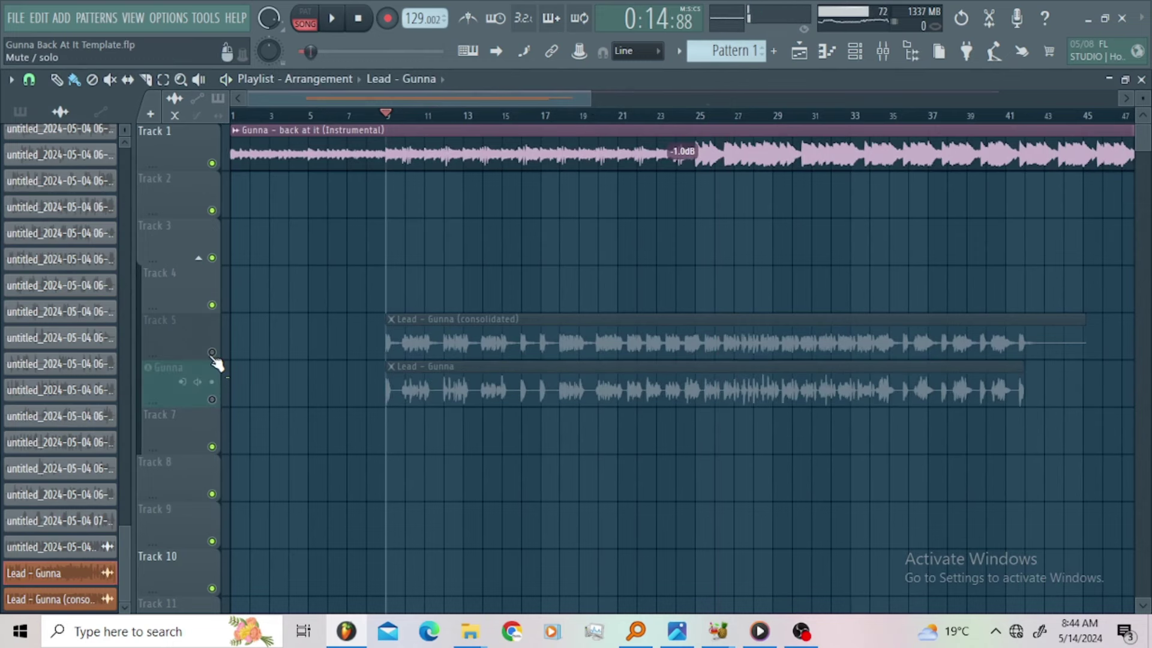
pyautogui.click(212, 352)
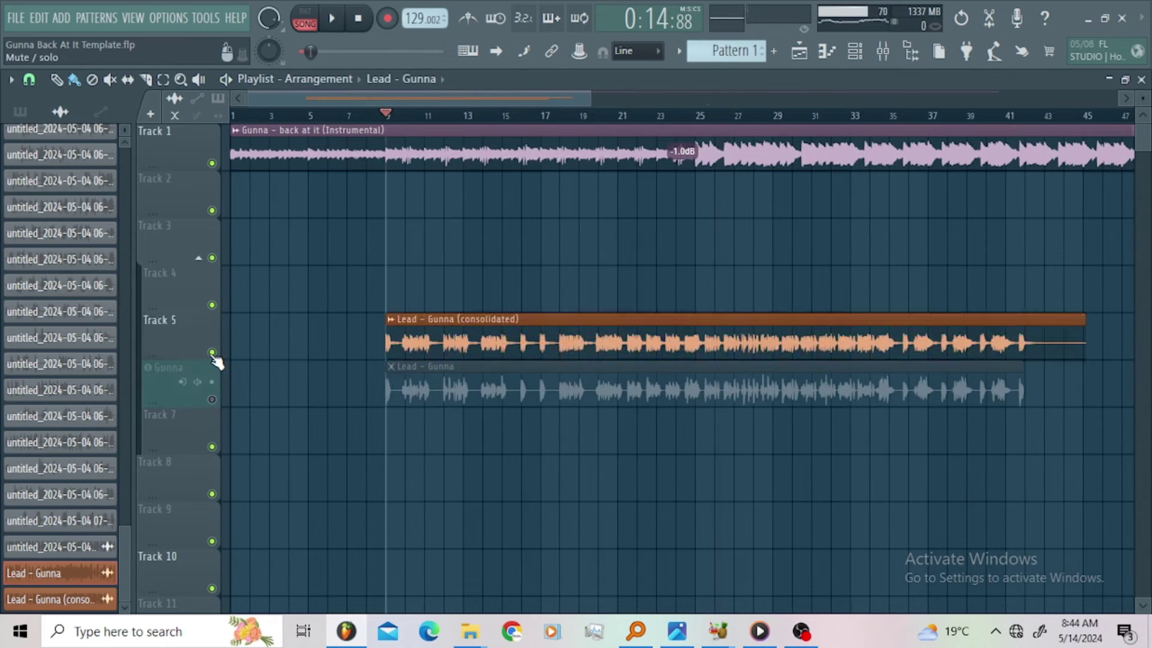
pyautogui.press('space')
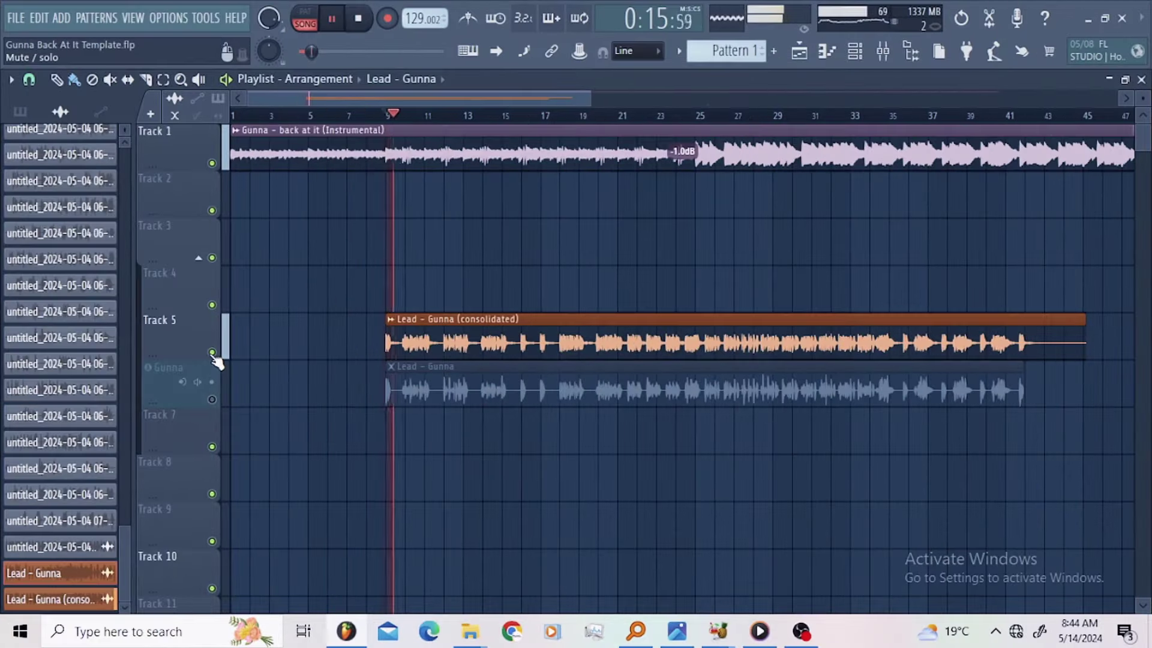
pyautogui.click(888, 55)
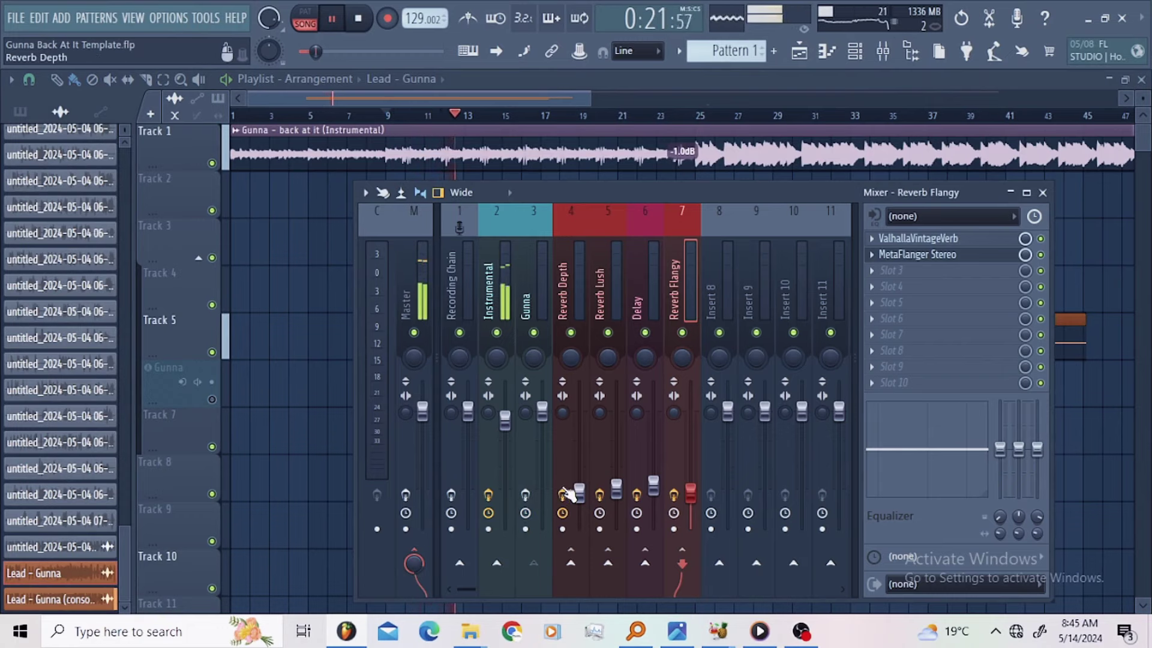
pyautogui.moveTo(591, 101); pyautogui.dragTo(712, 100)
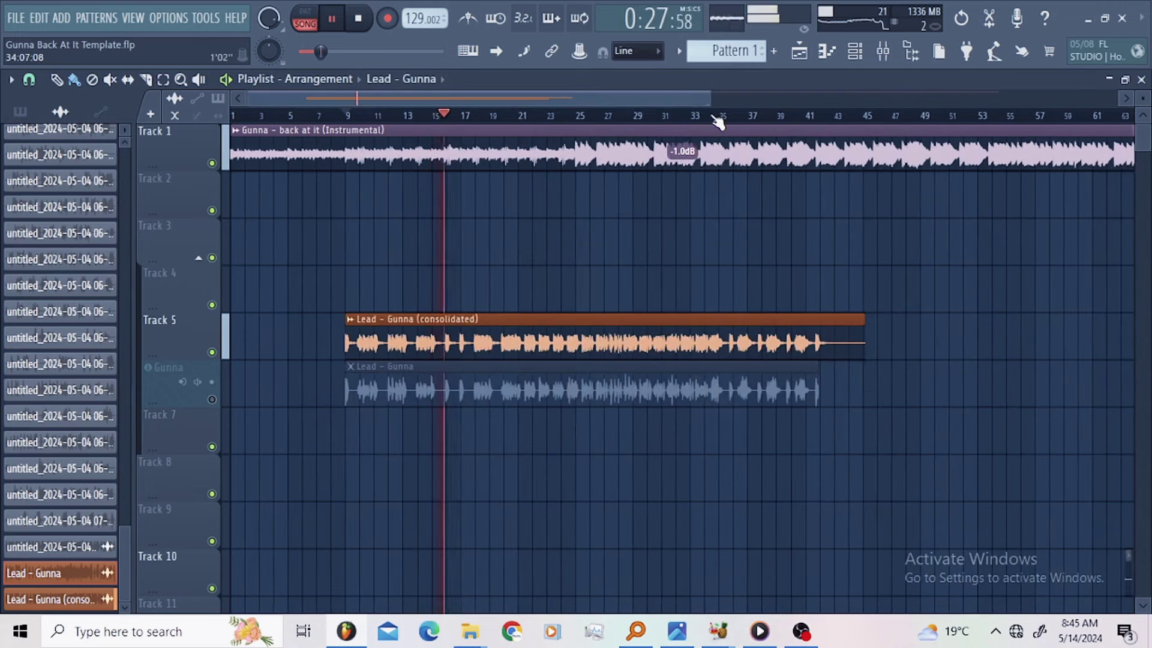